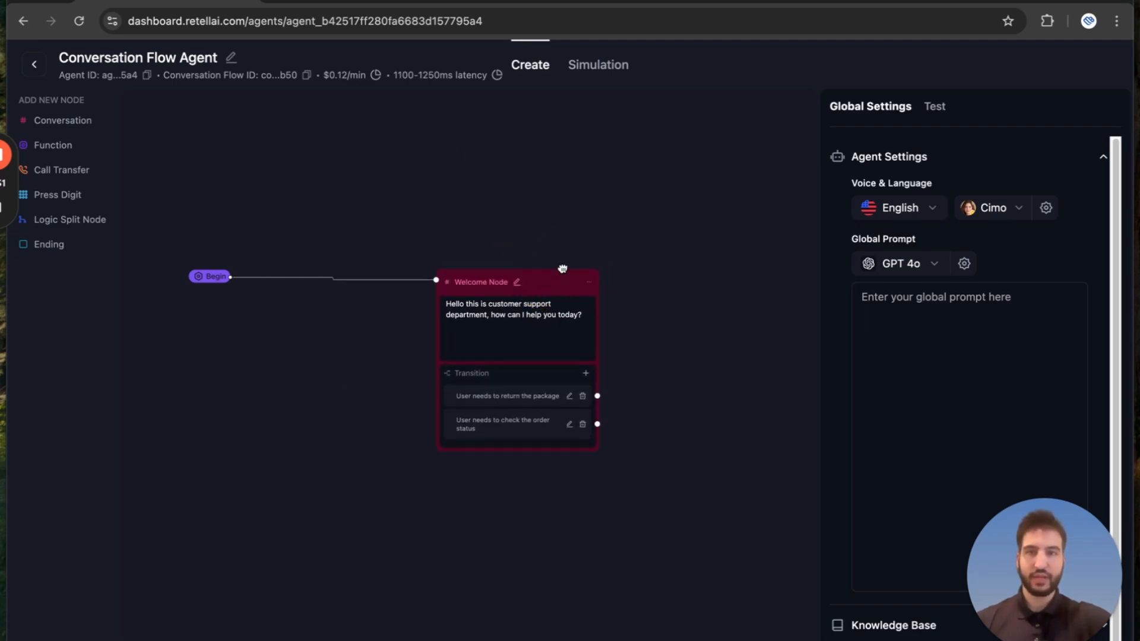
Set the language model for the agent's global prompt to GPT 4o mini.
{"action": "left_click_drag", "start_coordinate": [662, 293], "coordinate": [590, 273]}
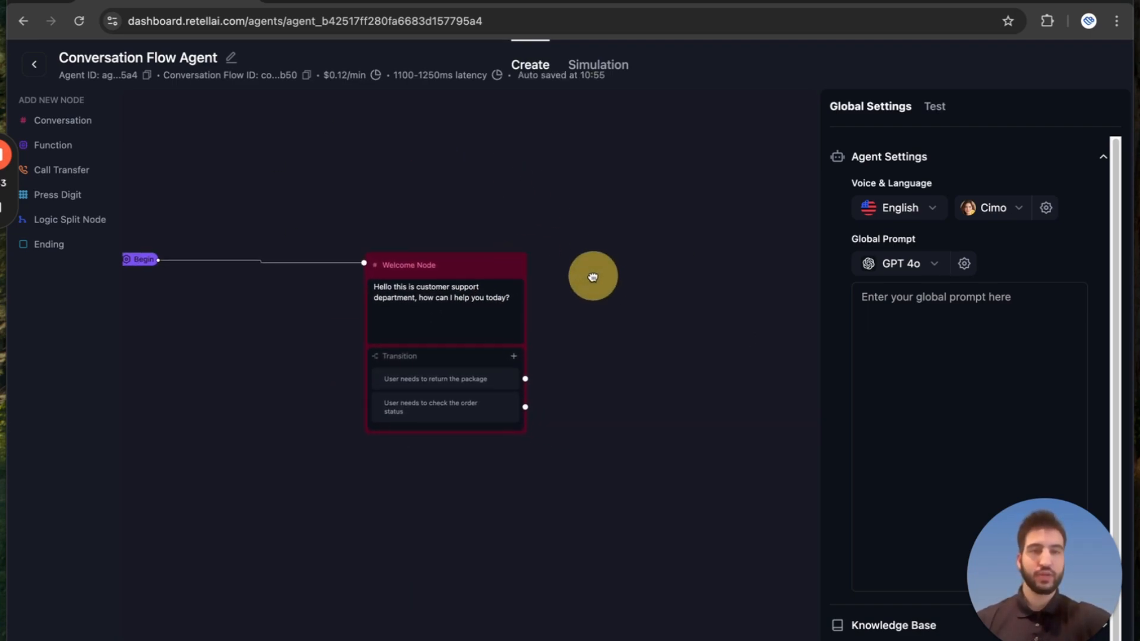
{"action": "left_click", "coordinate": [934, 329]}
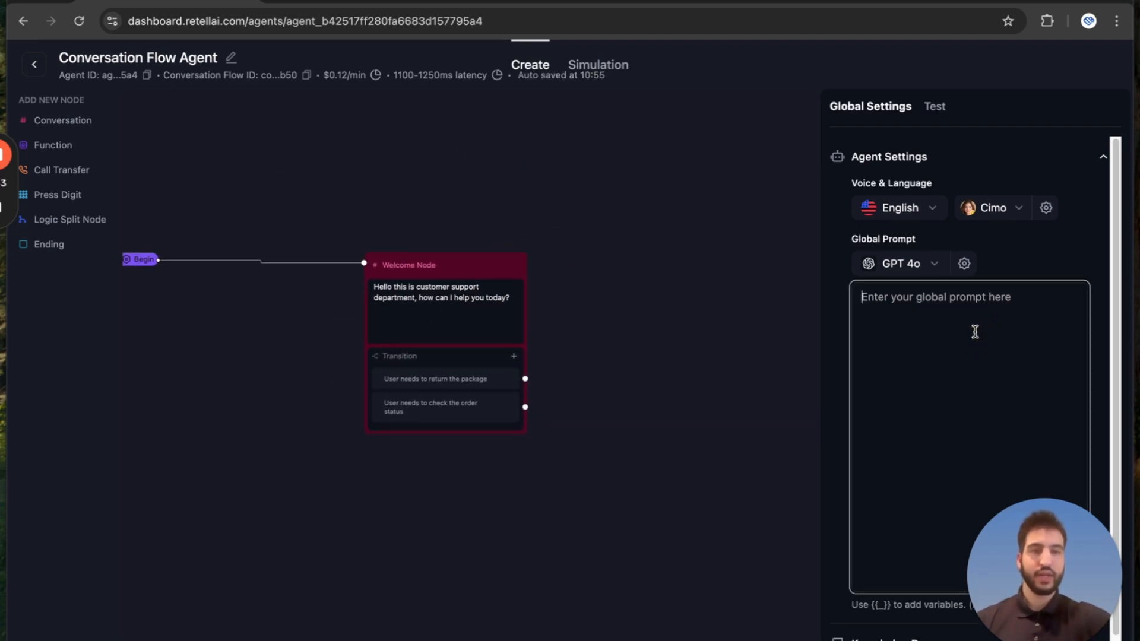
{"action": "left_click", "coordinate": [931, 266]}
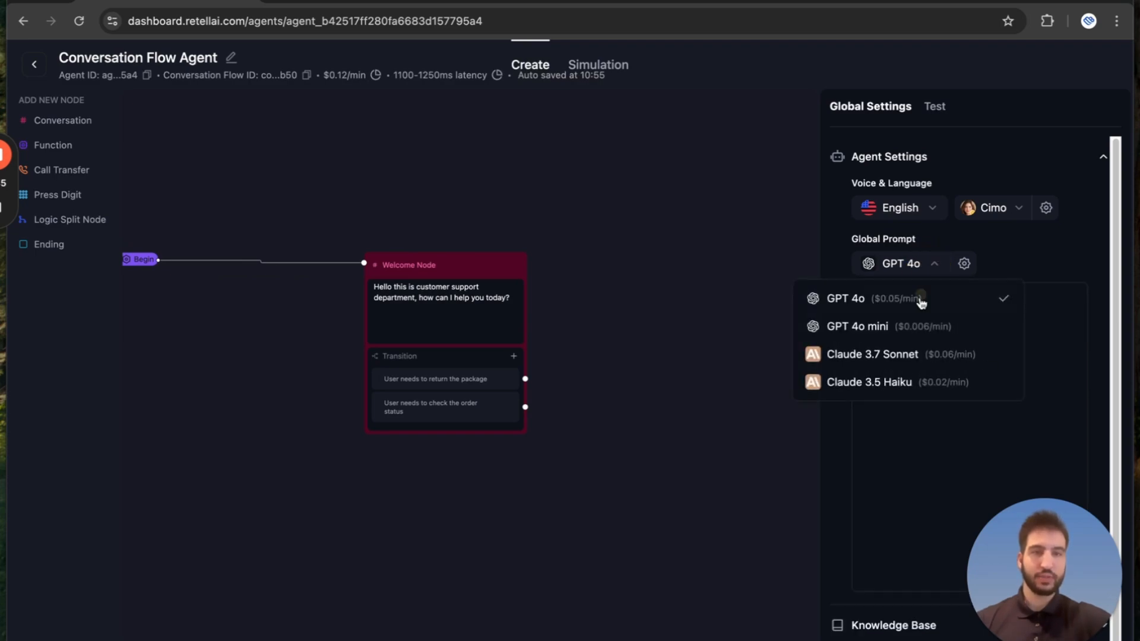
{"action": "left_click", "coordinate": [892, 330]}
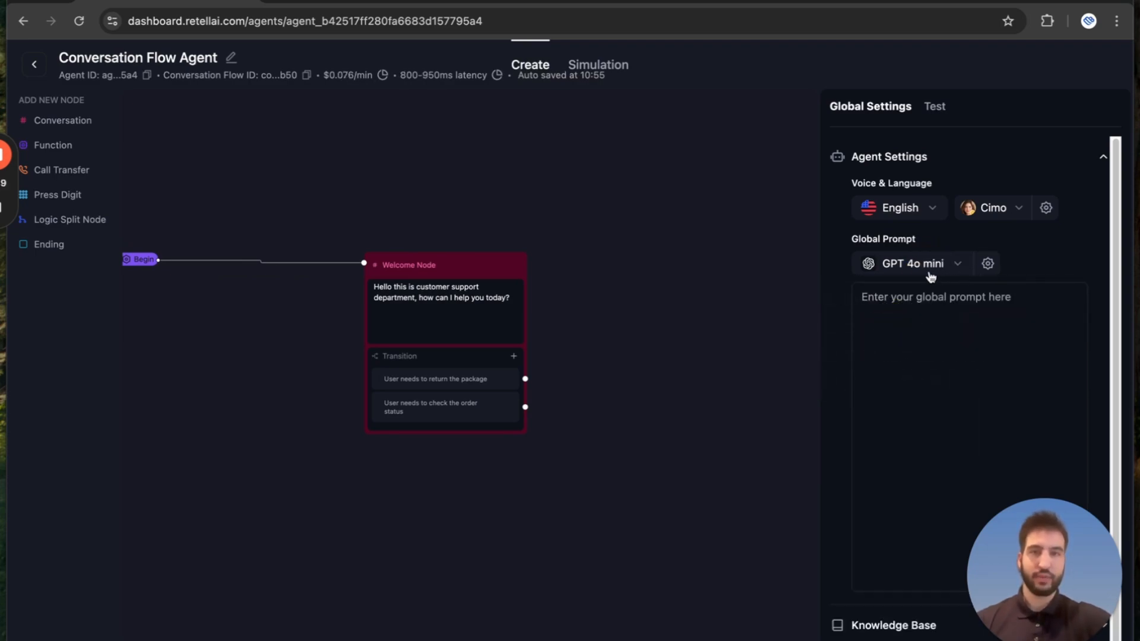
Examine the available Elevenlabs voices and the agent's voice model and speed settings.
{"action": "left_click", "coordinate": [1023, 211]}
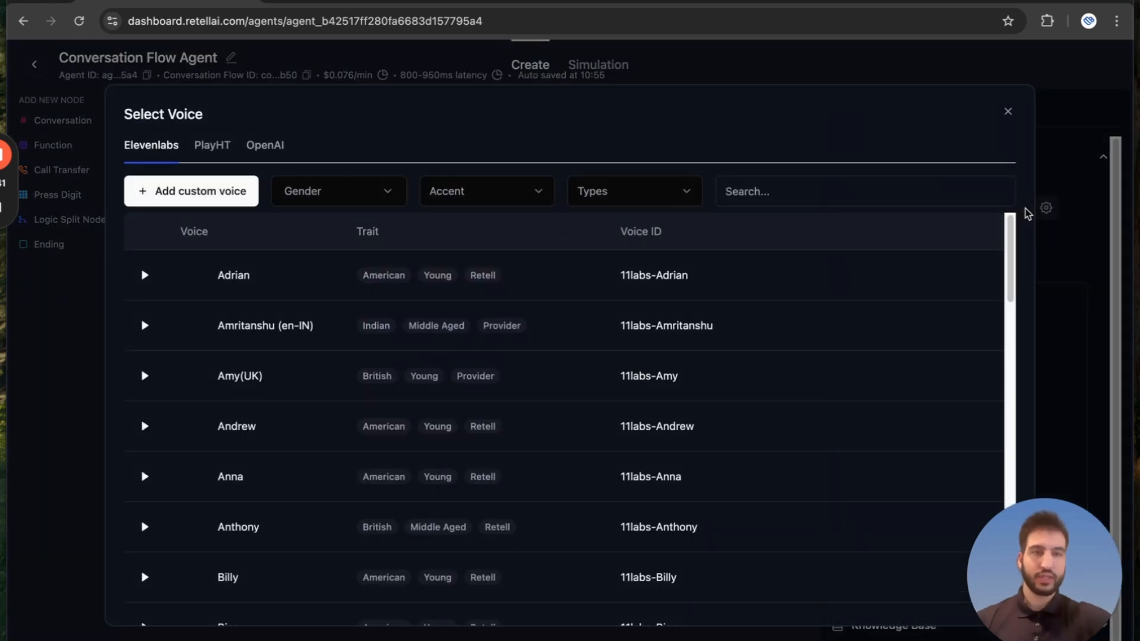
{"action": "scroll", "coordinate": [550, 359], "scroll_direction": "down", "scroll_amount": 5}
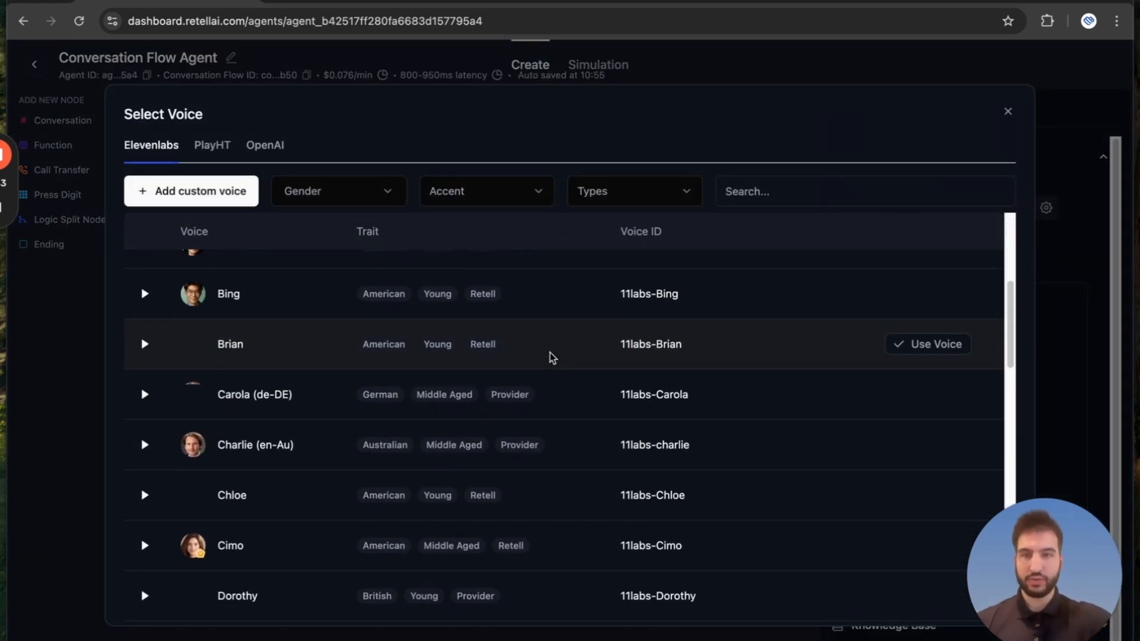
{"action": "scroll", "coordinate": [550, 357], "scroll_direction": "up", "scroll_amount": 6}
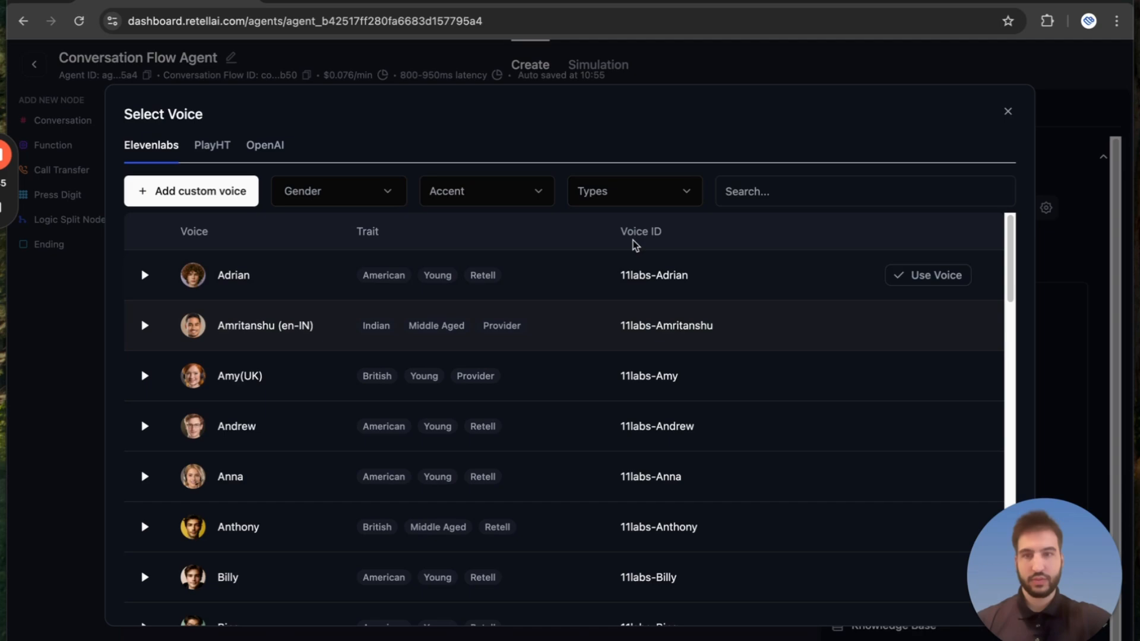
{"action": "left_click", "coordinate": [1008, 112]}
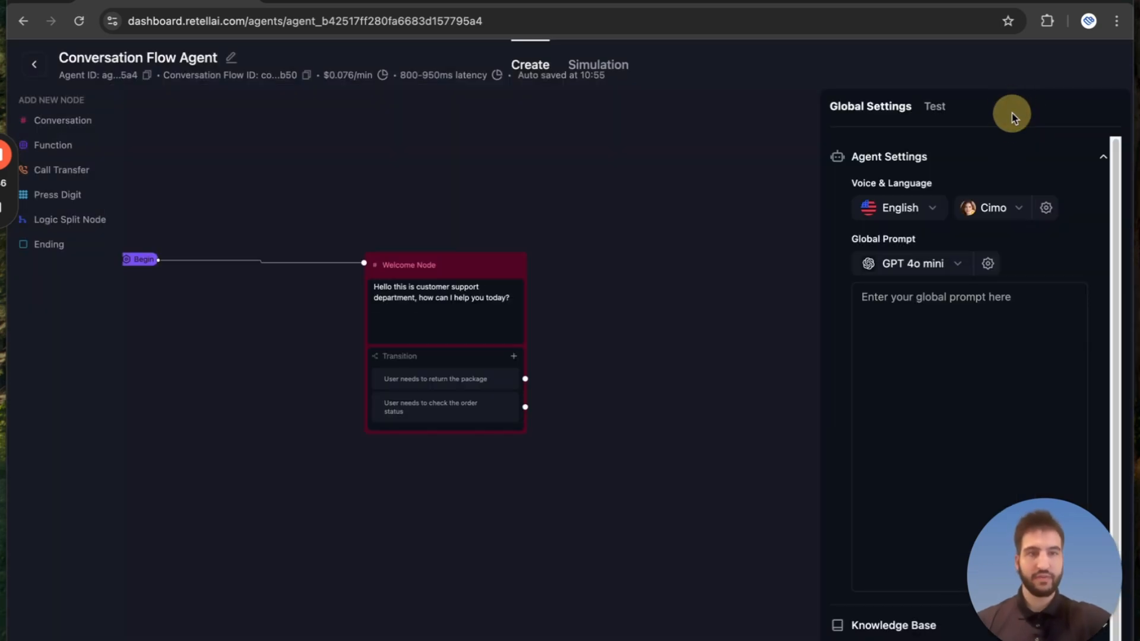
{"action": "left_click", "coordinate": [1047, 210]}
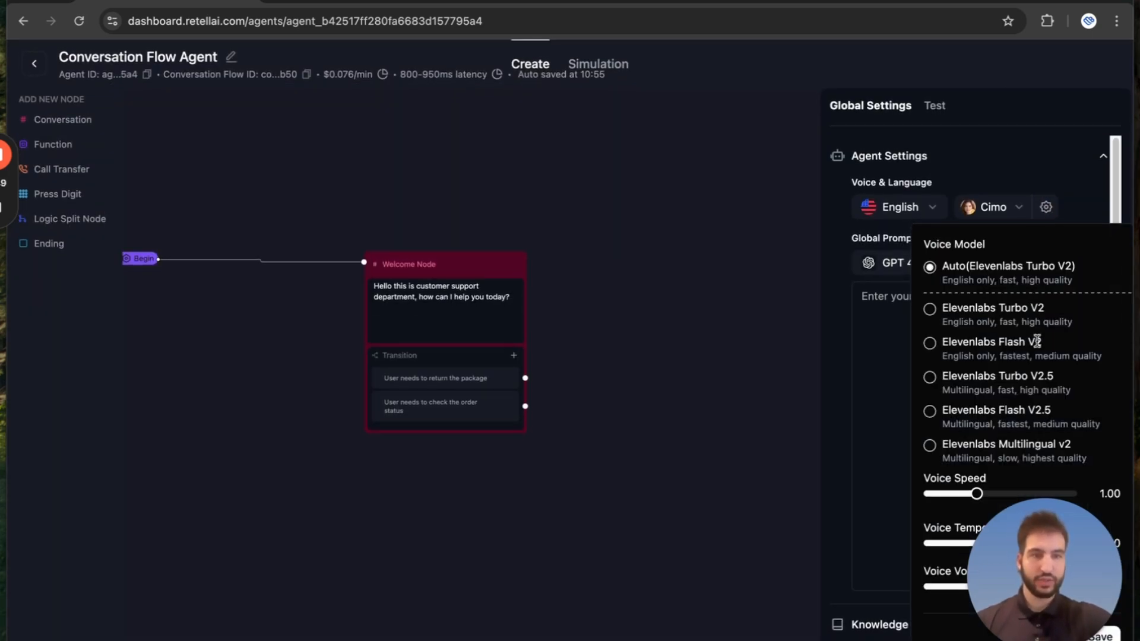
{"action": "left_click_drag", "start_coordinate": [1060, 563], "coordinate": [1064, 607]}
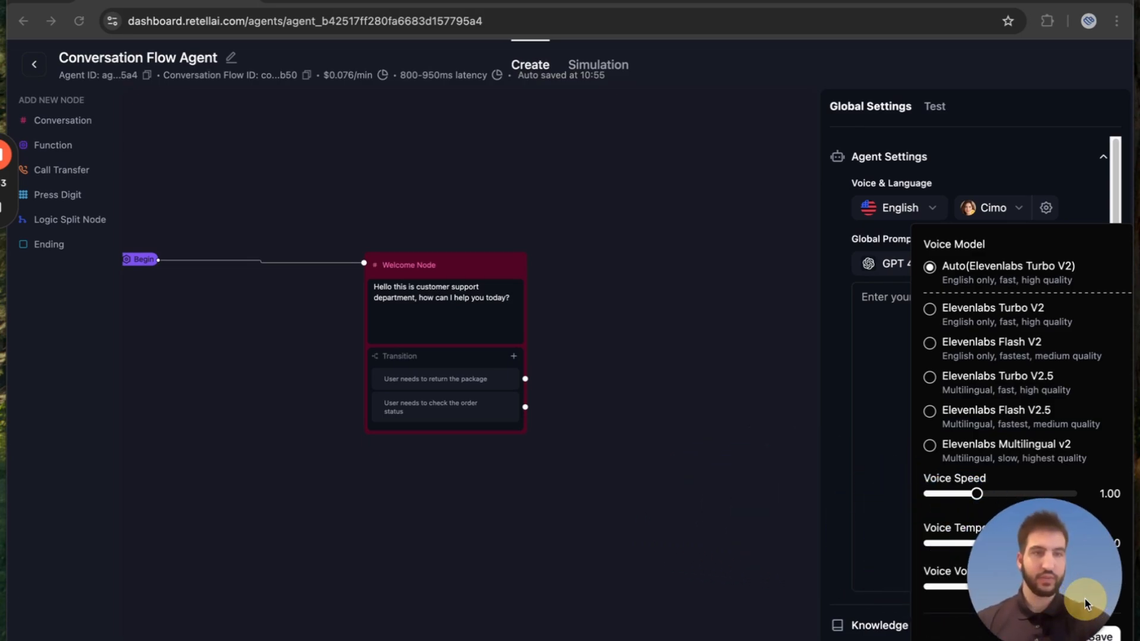
{"action": "left_click", "coordinate": [995, 172]}
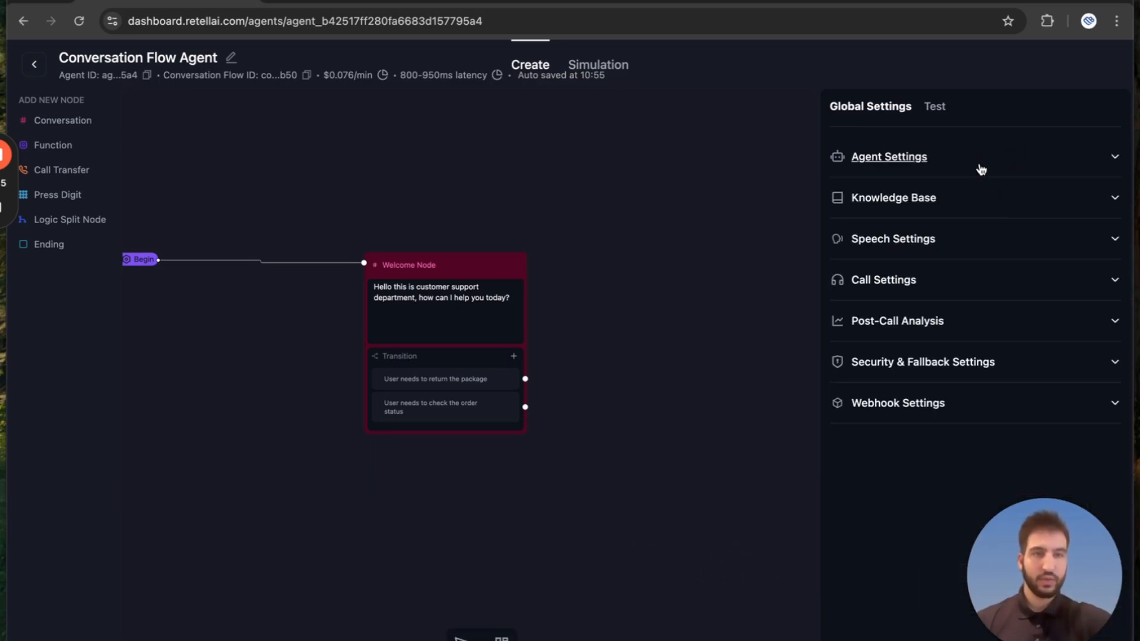
Write a "#The Business" section in the global prompt with business name MediaBloom, the business phone and email, and begin "The company provides".
{"action": "left_click", "coordinate": [979, 169]}
{"action": "left_click", "coordinate": [930, 384]}
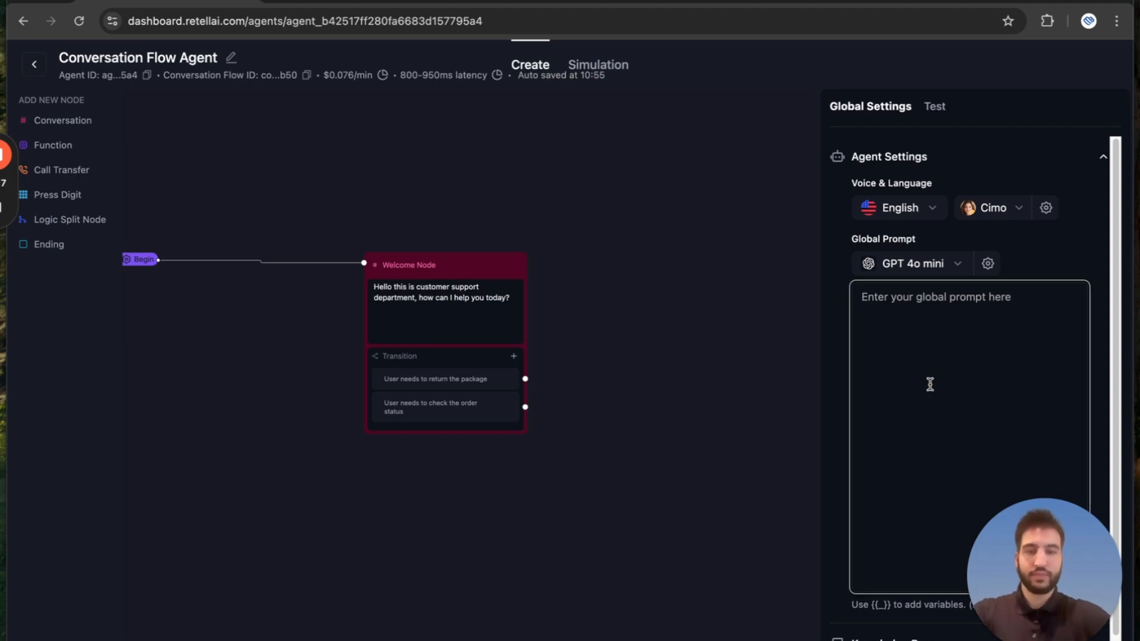
{"action": "type", "text": "#The Business"}
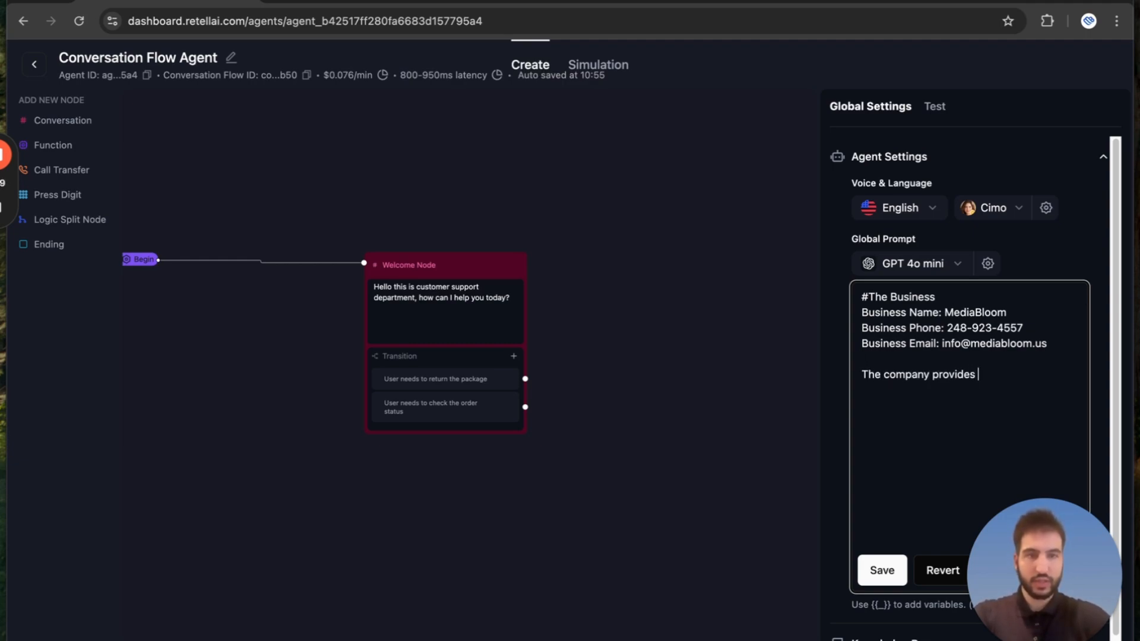
Insert a "*Services*" heading, complete its sentence with "voice ai, chat ai, and custom ai automations for business's", and save the global prompt.
{"action": "key", "text": "Up"}
{"action": "key", "text": "Return"}
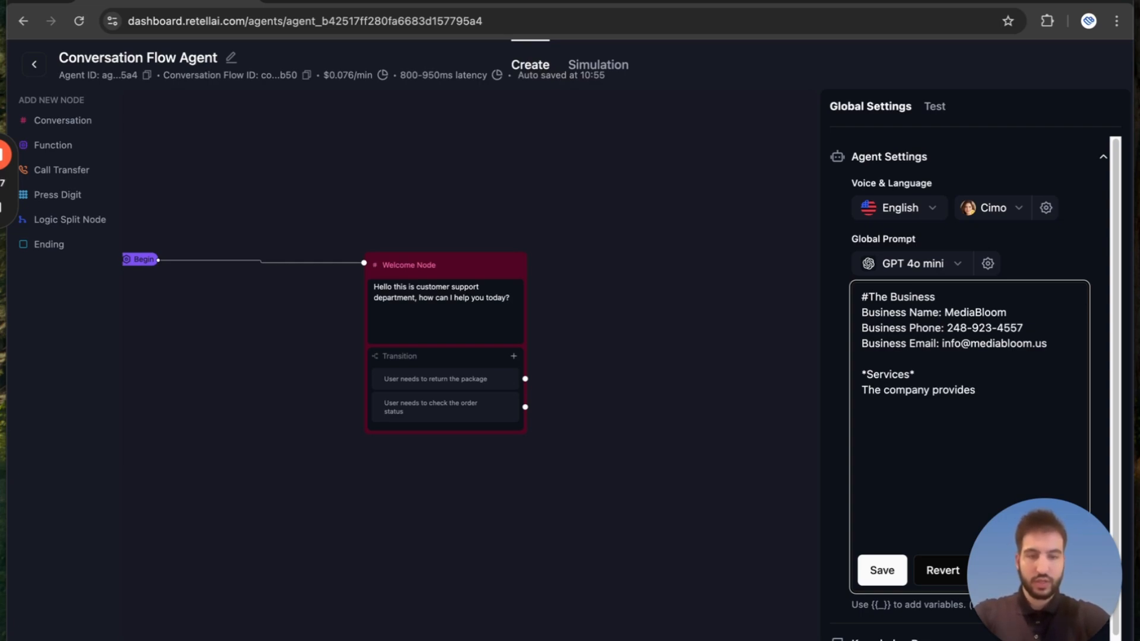
{"action": "type", "text": "e ai, "}
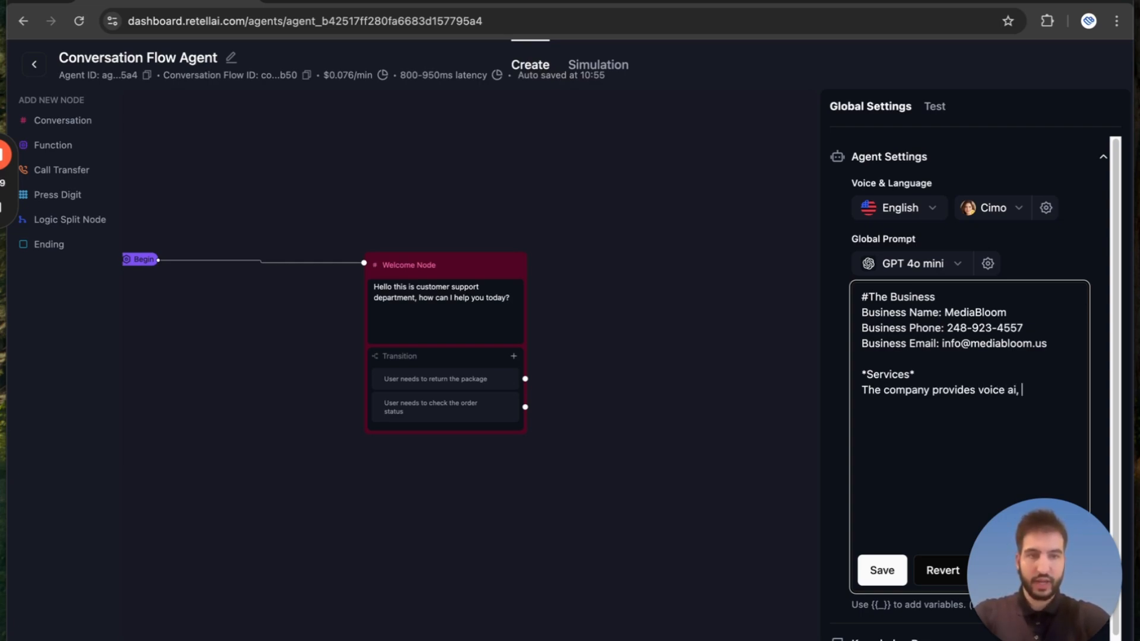
{"action": "type", "text": "chat ai, and custom"}
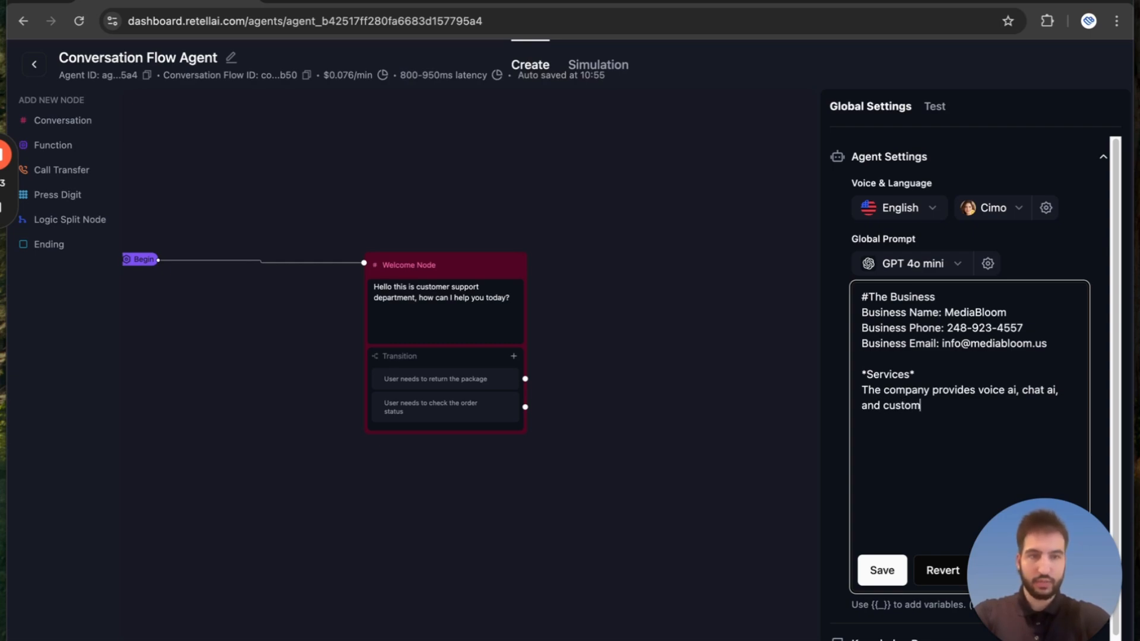
{"action": "type", "text": " ai automa"}
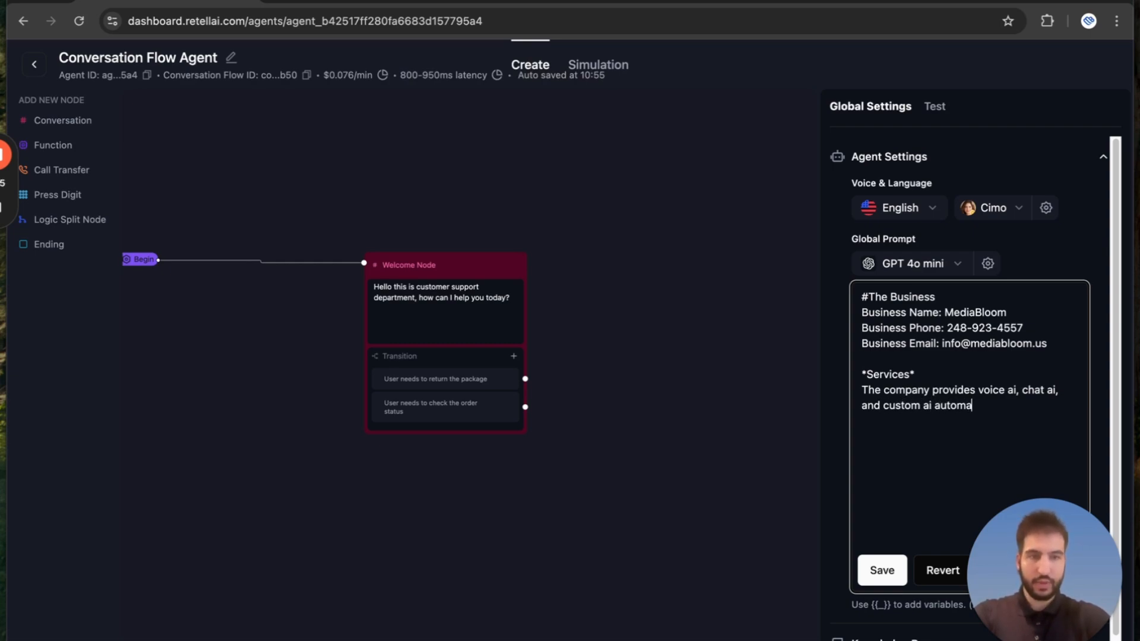
{"action": "type", "text": "tions for busi"}
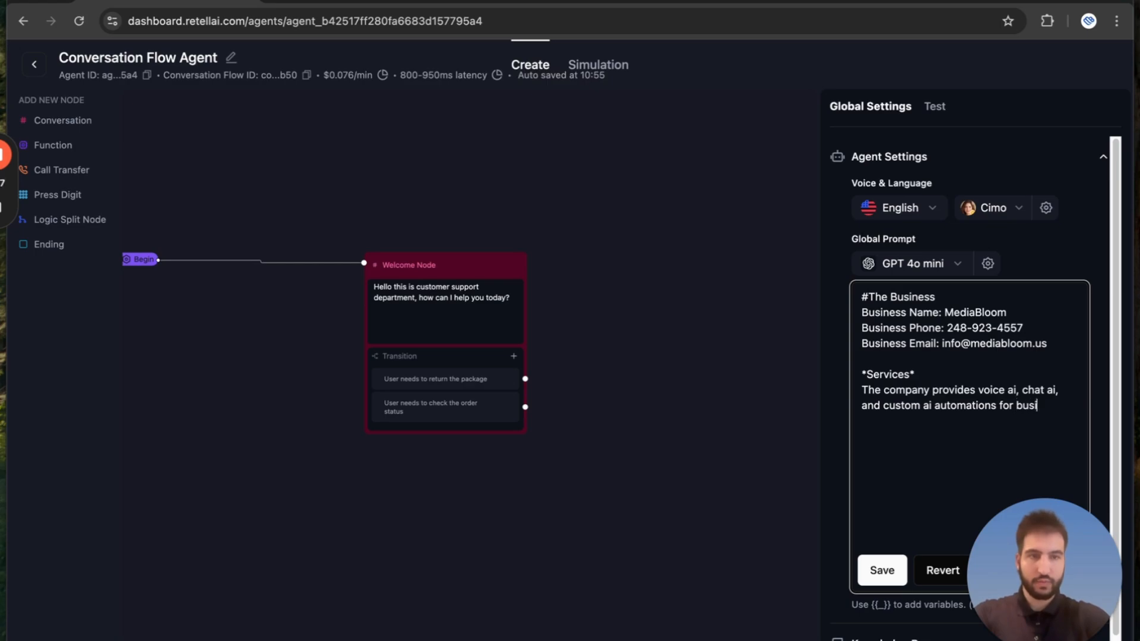
{"action": "type", "text": "ness's"}
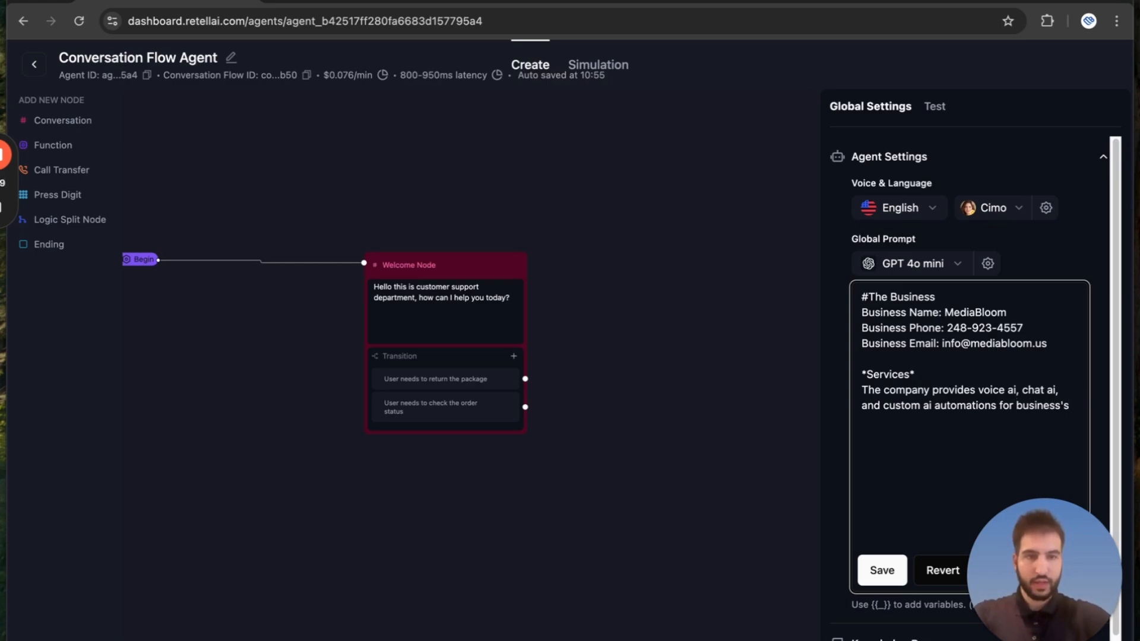
{"action": "left_click", "coordinate": [1057, 259]}
{"action": "left_click", "coordinate": [874, 564]}
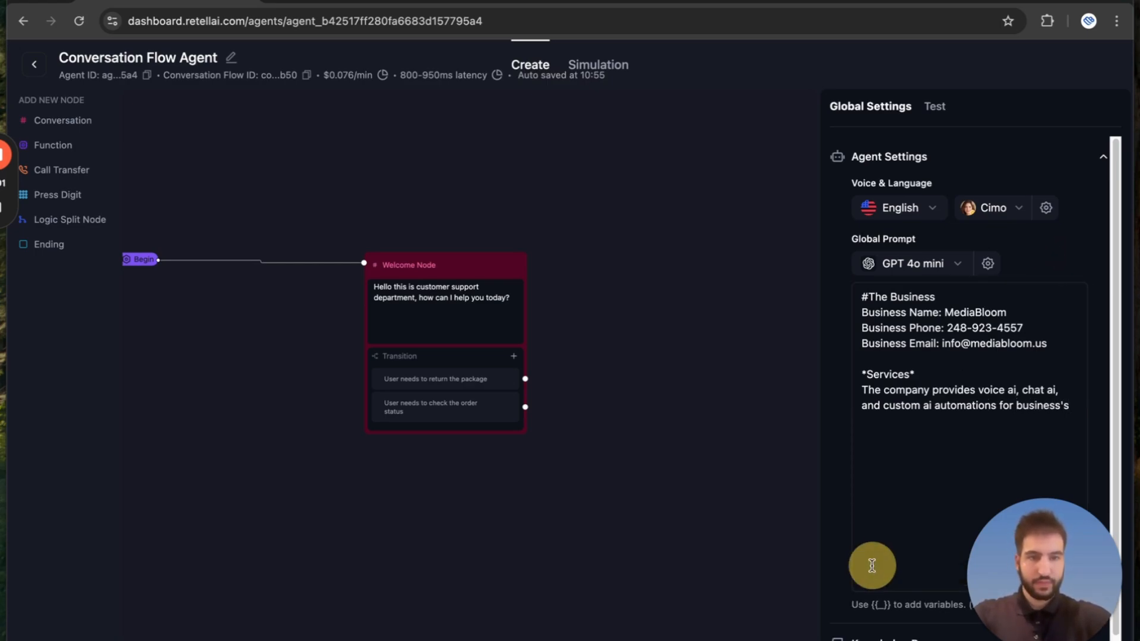
Collapse the Agent Settings section of the global settings.
{"action": "scroll", "coordinate": [906, 526], "scroll_direction": "down", "scroll_amount": 3}
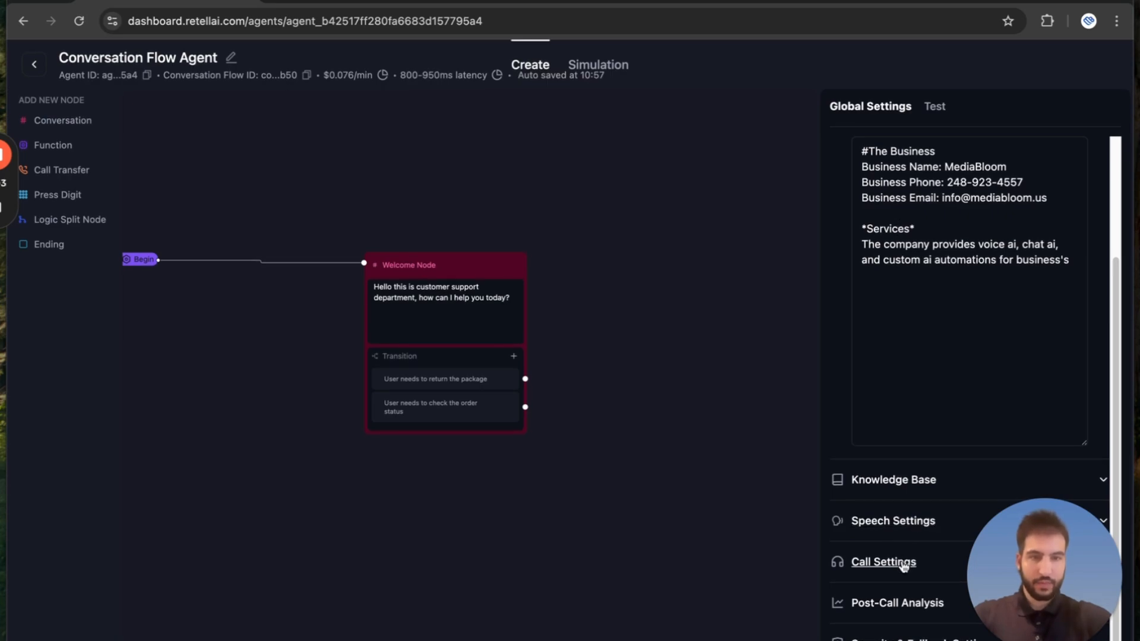
{"action": "left_click_drag", "start_coordinate": [1064, 573], "coordinate": [1053, 55]}
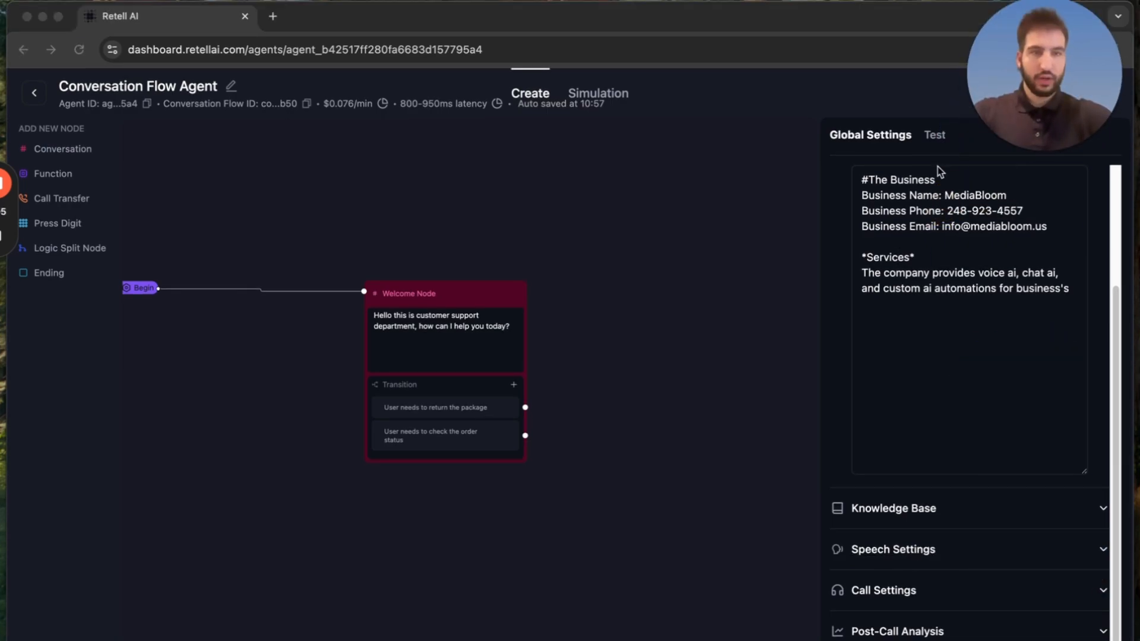
{"action": "scroll", "coordinate": [939, 154], "scroll_direction": "up", "scroll_amount": 3}
{"action": "left_click", "coordinate": [953, 186]}
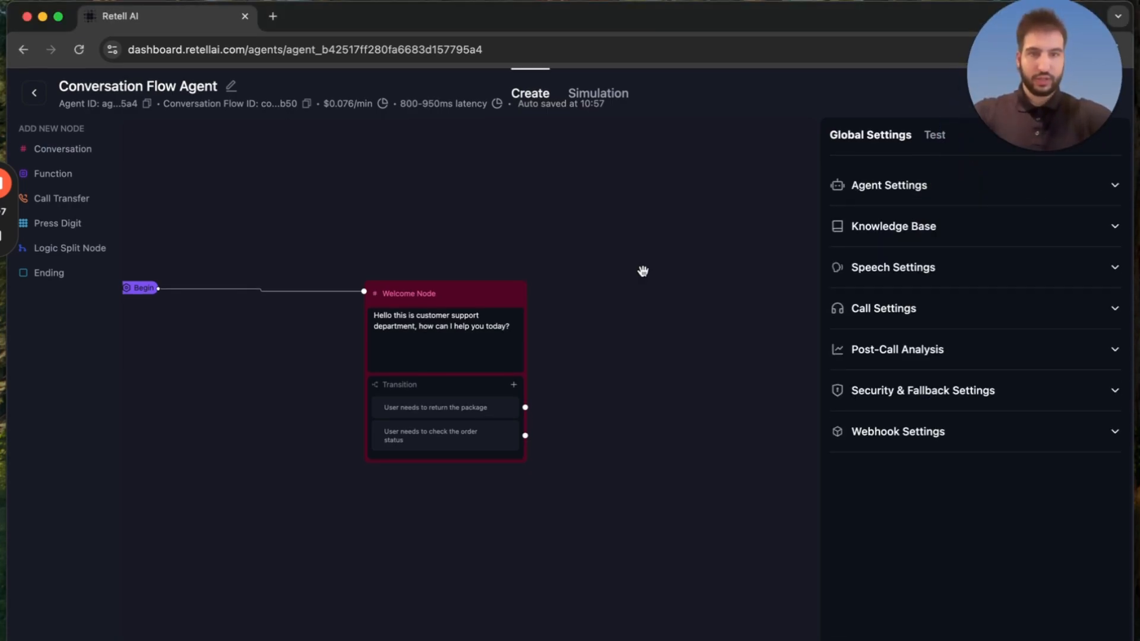
Replace "customer" in the Welcome Node's greeting with the agent's first name followed by "with MediaBloom".
{"action": "left_click_drag", "start_coordinate": [669, 407], "coordinate": [753, 391]}
{"action": "left_click_drag", "start_coordinate": [555, 517], "coordinate": [610, 552]}
{"action": "scroll", "coordinate": [609, 499], "scroll_direction": "up", "scroll_amount": 2}
{"action": "left_click", "coordinate": [591, 306]}
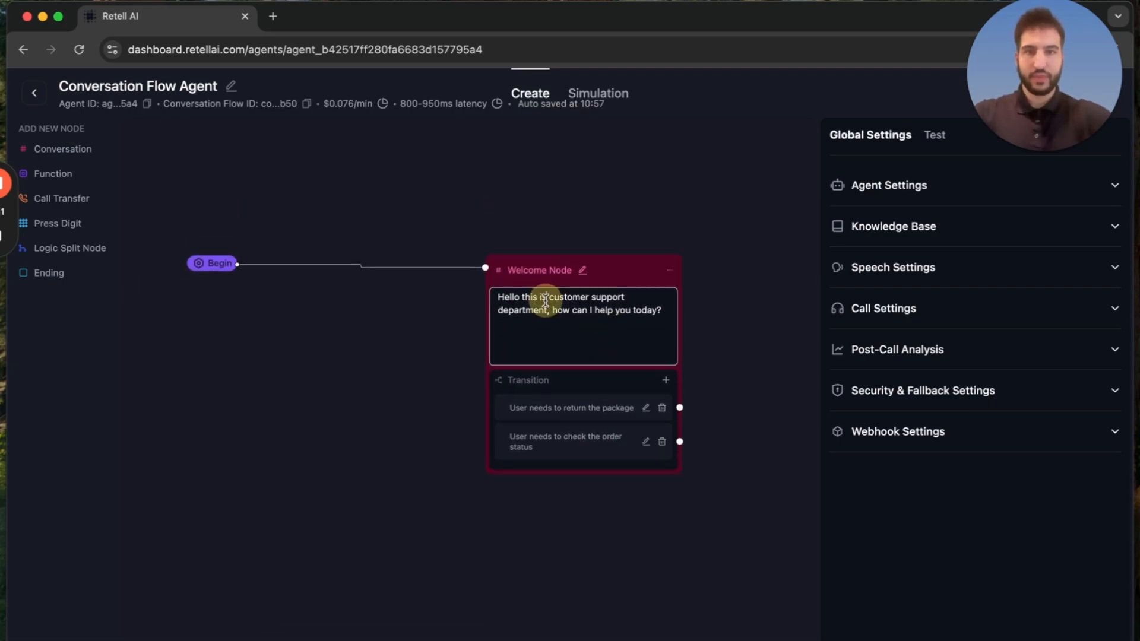
{"action": "left_click", "coordinate": [565, 324]}
{"action": "double_click", "coordinate": [565, 323]}
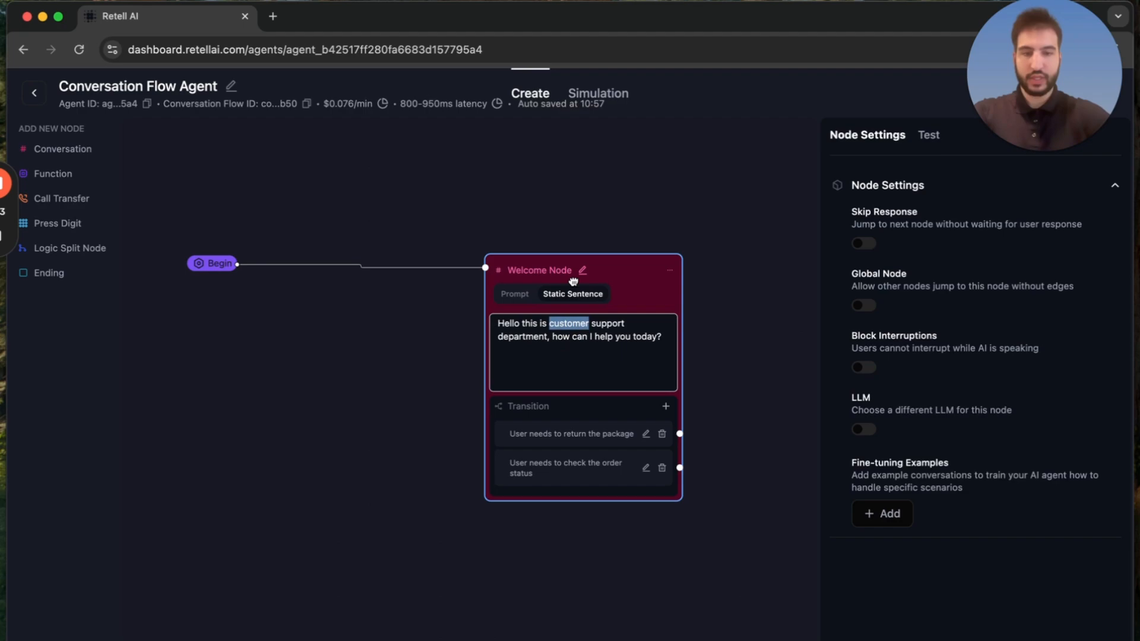
{"action": "key", "text": "BackSpace"}
{"action": "type", "text": "Linda with"}
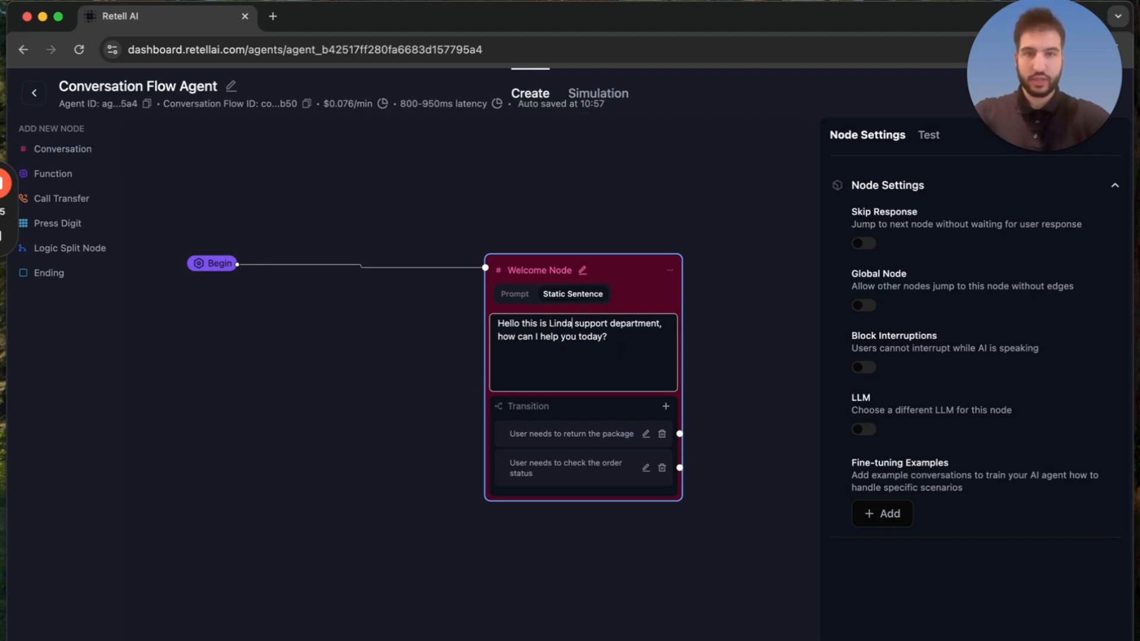
{"action": "type", "text": " MediaBloom"}
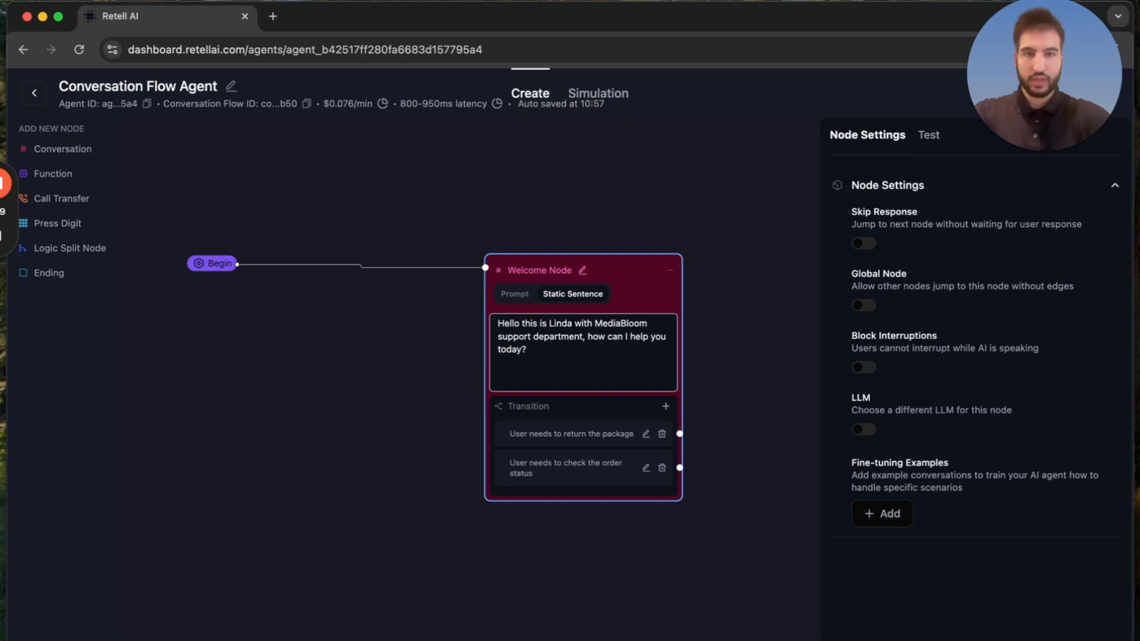
{"action": "type", "text": " how can I help you"}
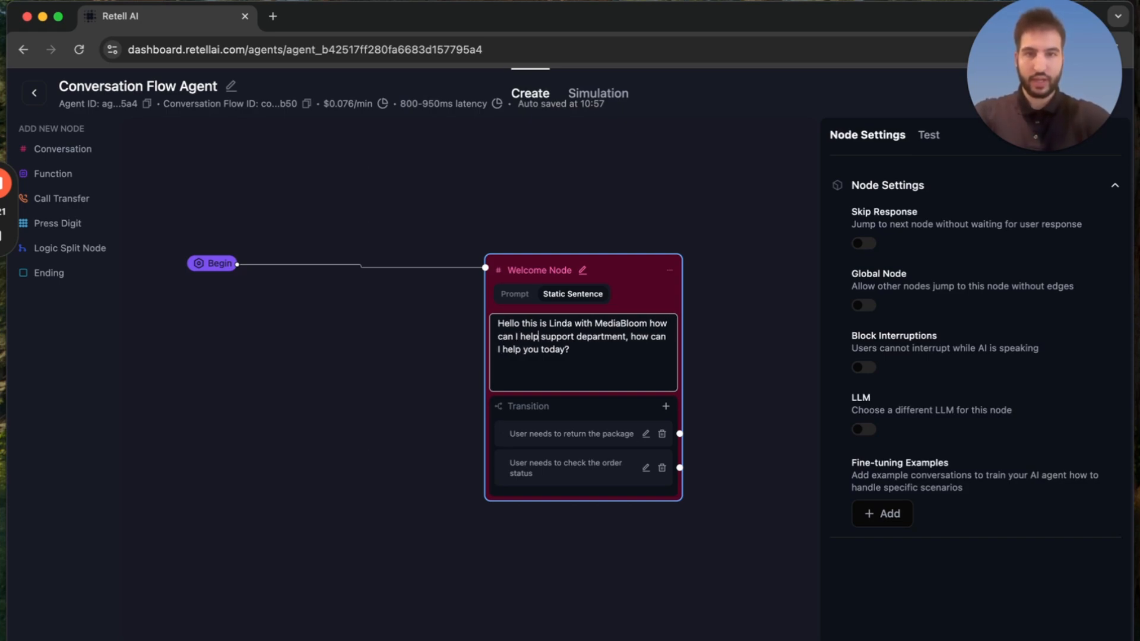
{"action": "type", "text": "?"}
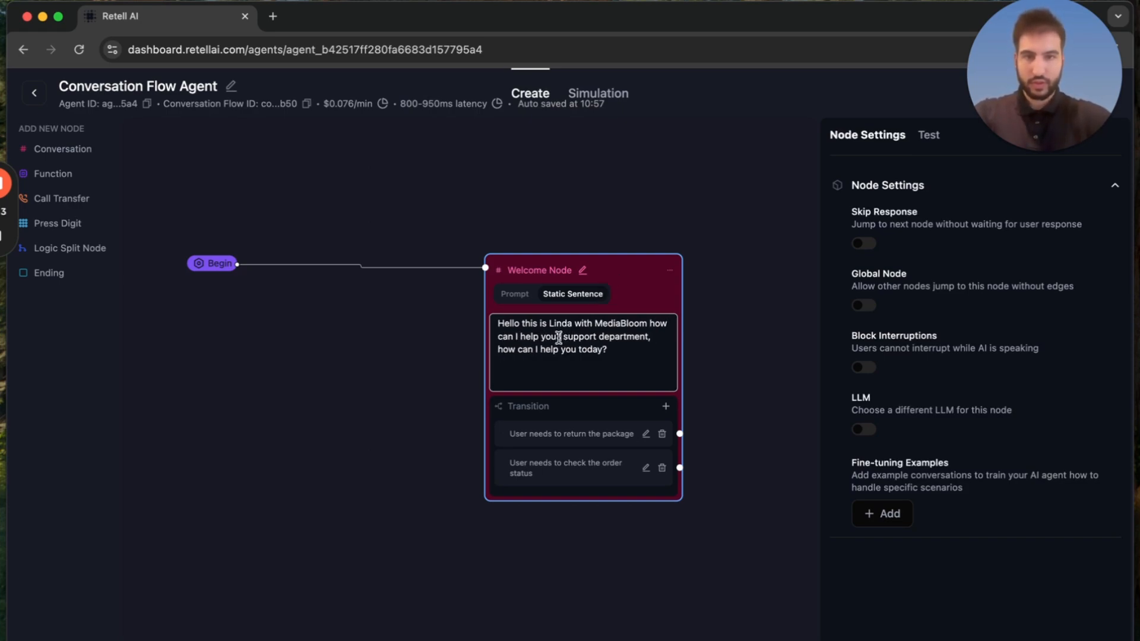
End the Welcome Node's greeting with "how can I help you?" after MediaBloom and delete the remaining support department text.
{"action": "left_click_drag", "start_coordinate": [560, 337], "coordinate": [718, 377]}
{"action": "key", "text": "BackSpace"}
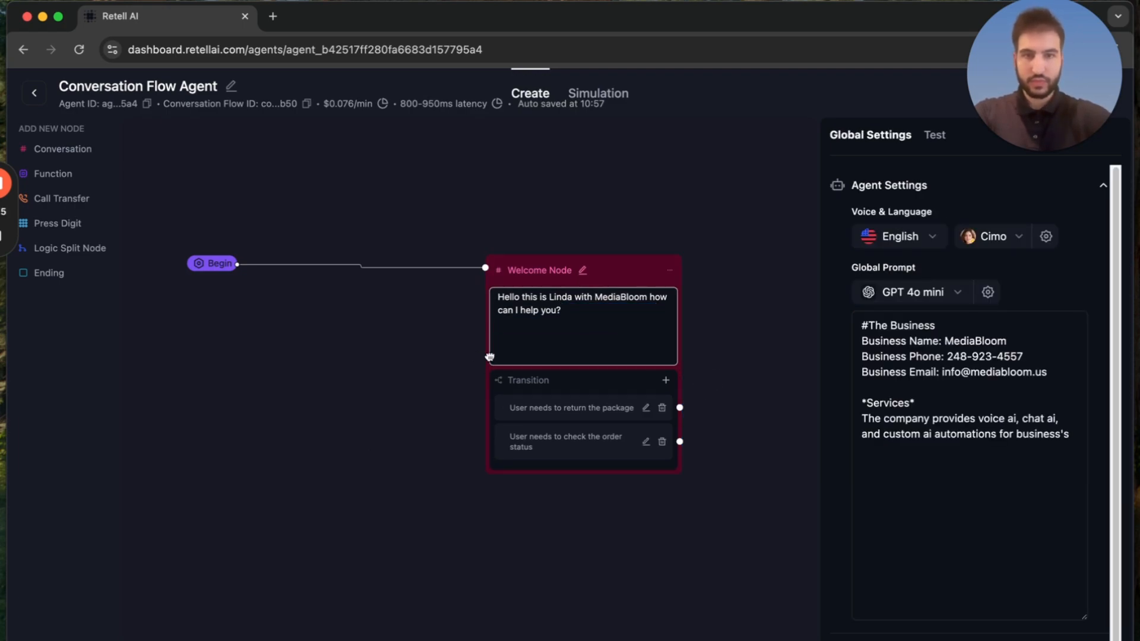
Switch the Welcome Node from static sentence to prompt and insert "Identify the users needs for the phone call." above the greeting.
{"action": "key", "text": "super+a"}
{"action": "left_click", "coordinate": [533, 304]}
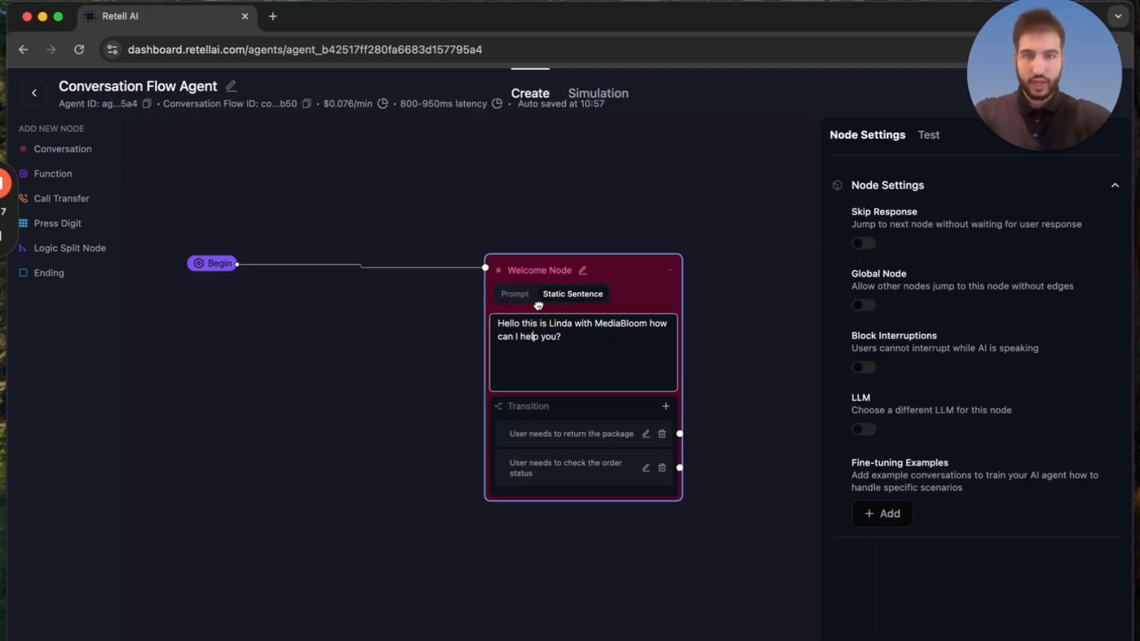
{"action": "left_click", "coordinate": [523, 296]}
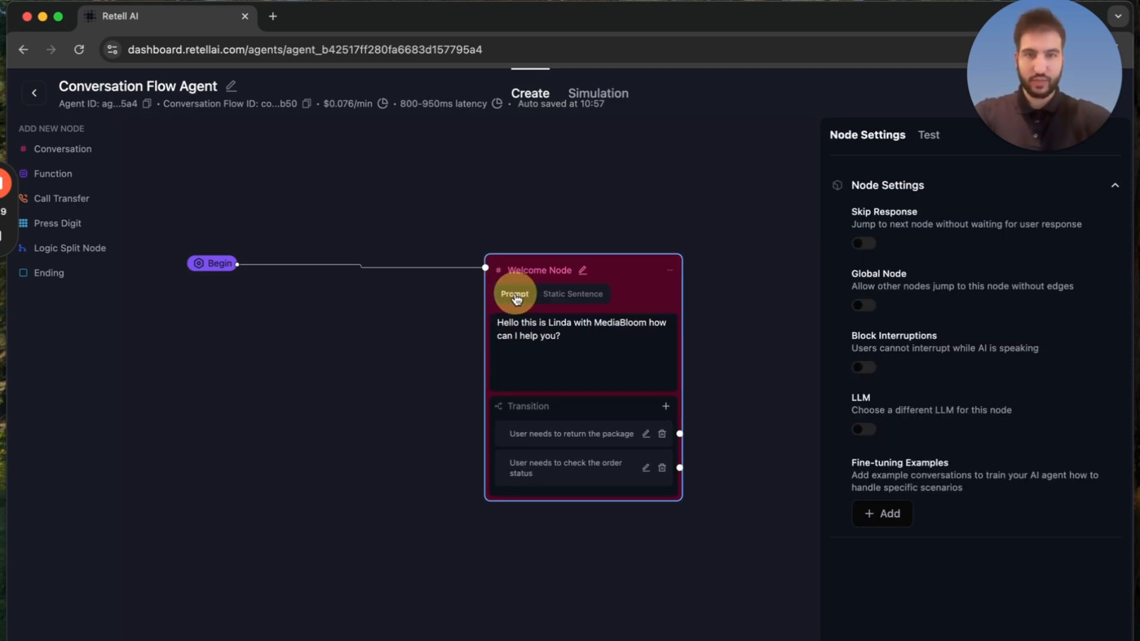
{"action": "left_click", "coordinate": [498, 323]}
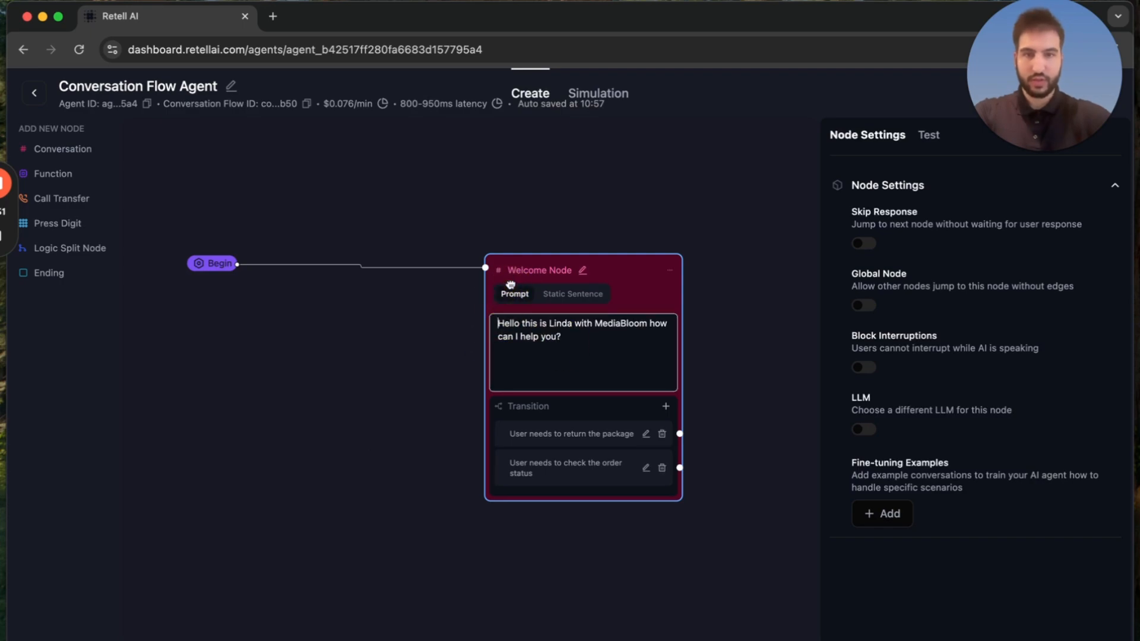
{"action": "key", "text": "Return"}
{"action": "key", "text": "Return"}
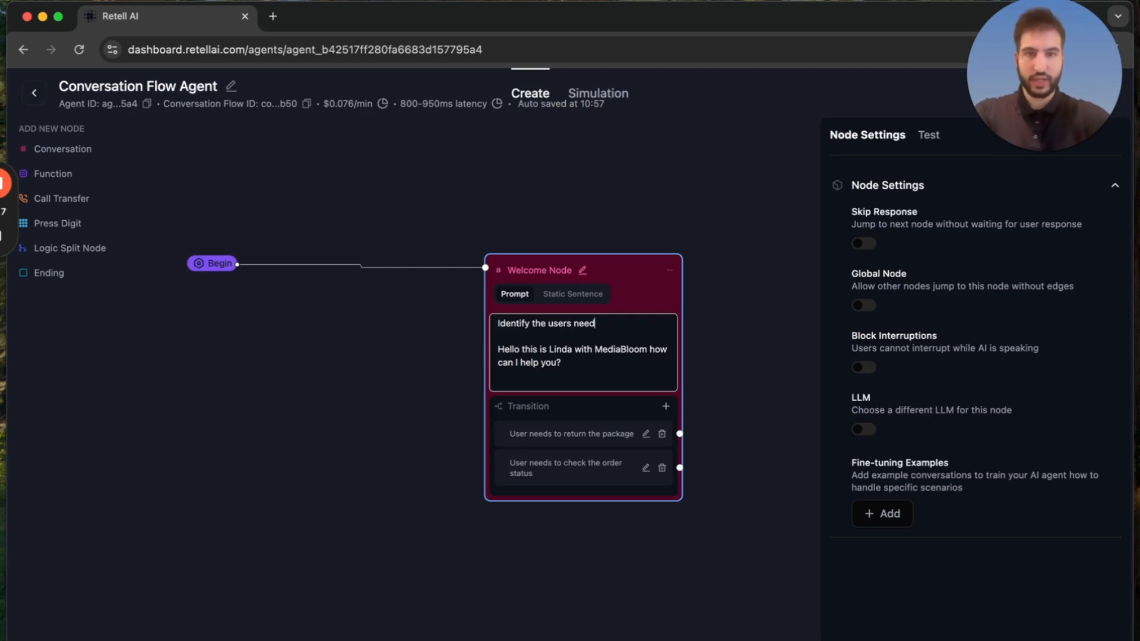
{"action": "type", "text": "Identify the users needs for the phone c"}
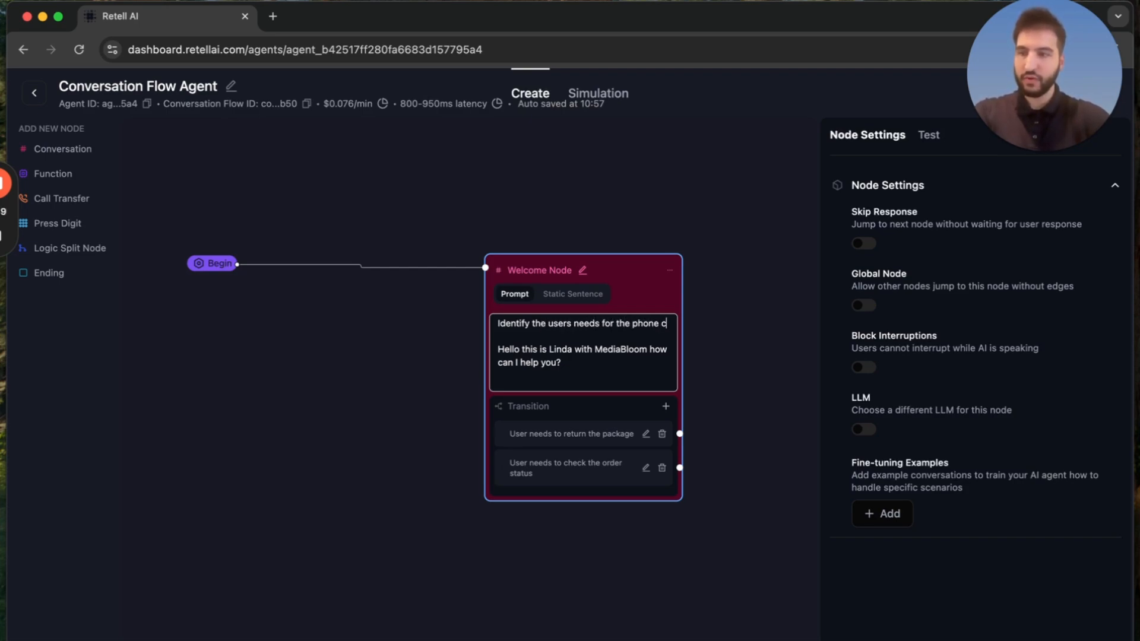
{"action": "type", "text": "all"}
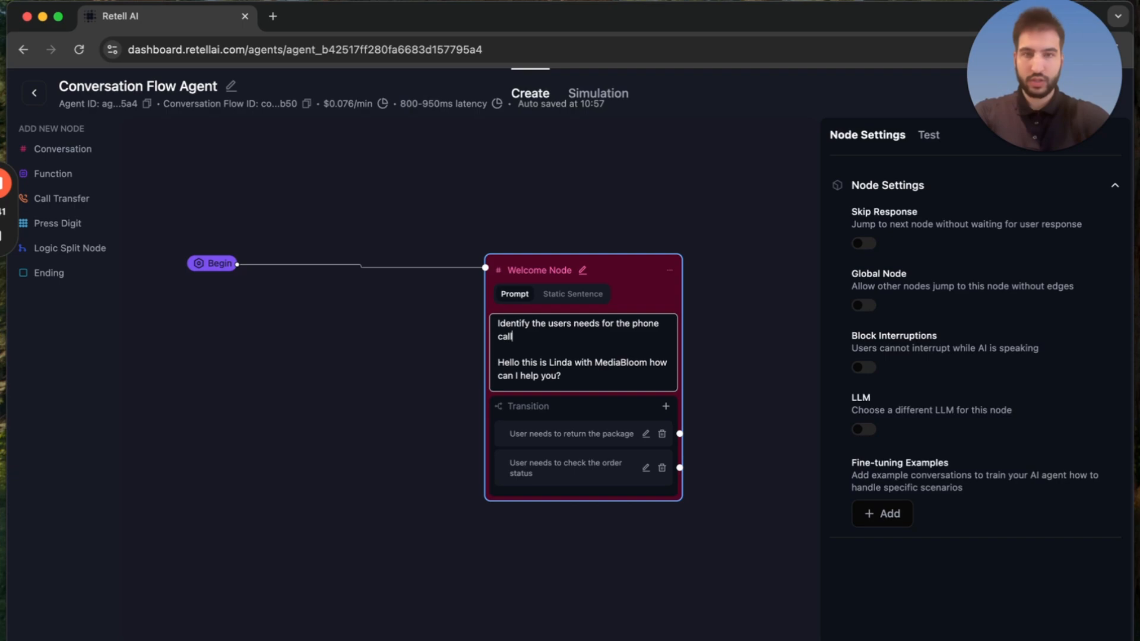
{"action": "type", "text": "."}
Extend the Welcome Node's instruction with "by saying something like:" and join the greeting directly after it.
{"action": "left_click", "coordinate": [583, 380]}
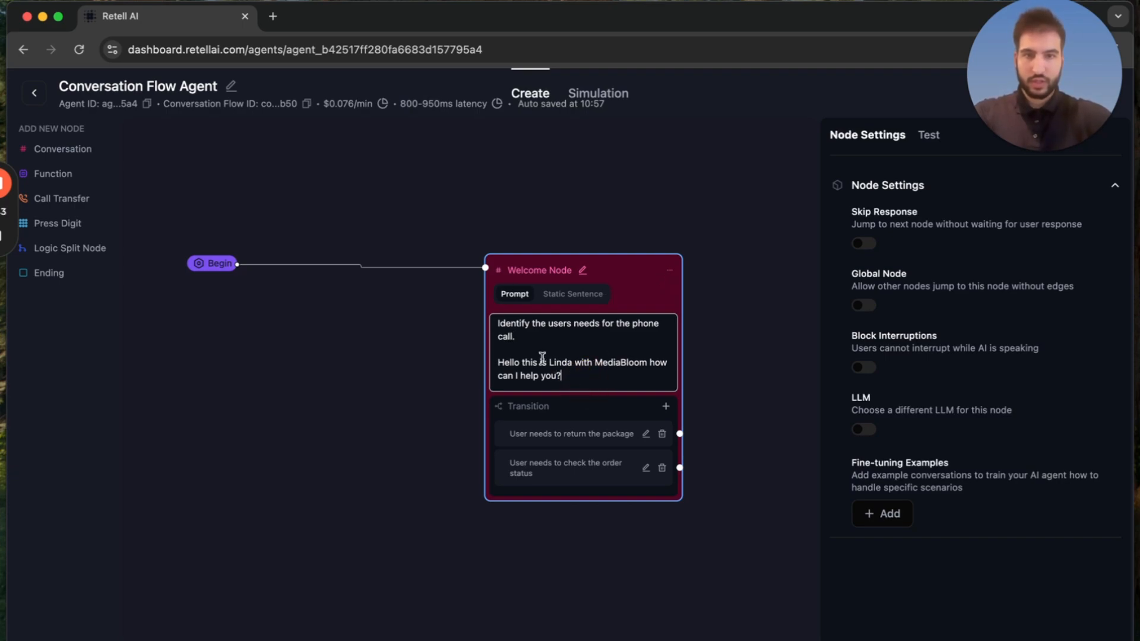
{"action": "left_click", "coordinate": [533, 342]}
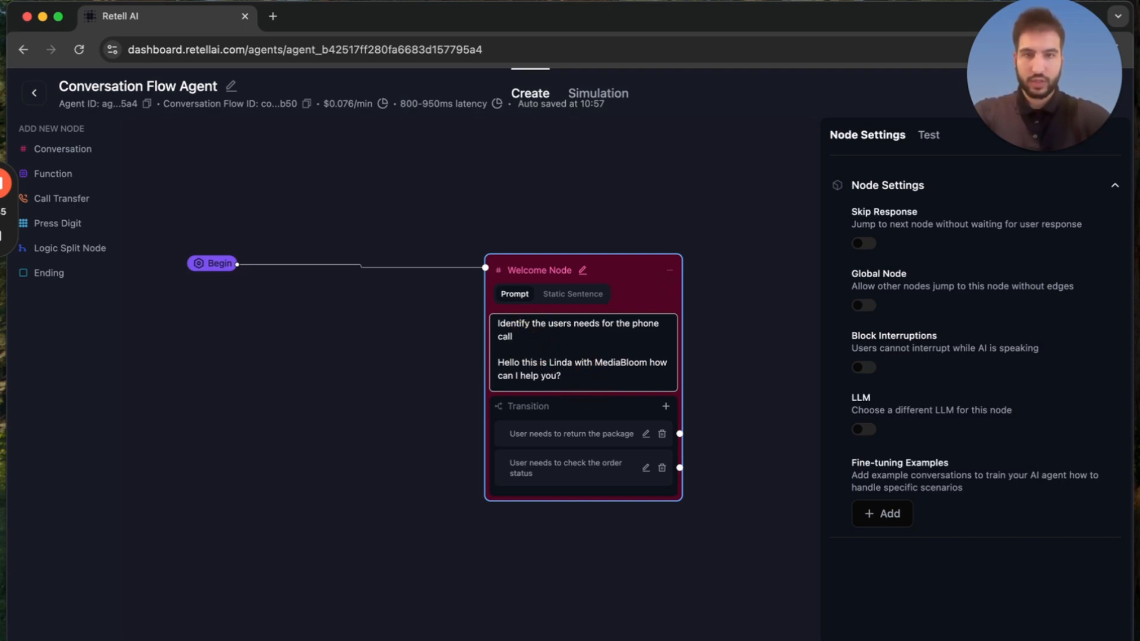
{"action": "type", "text": "by starting by"}
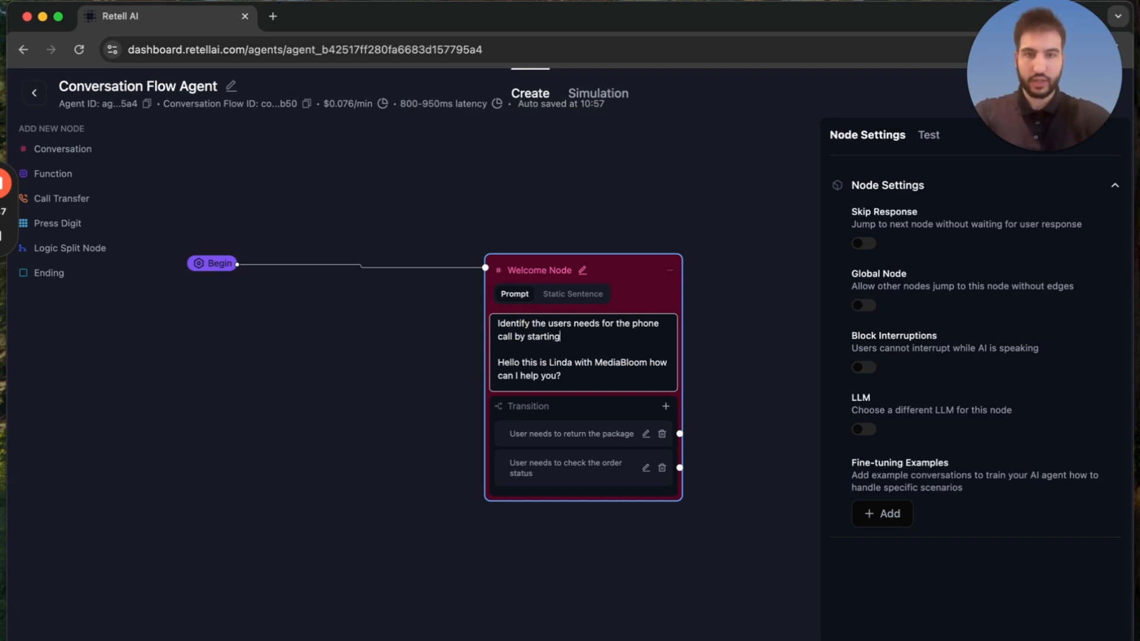
{"action": "key", "text": "BackSpace"}
{"action": "key", "text": "BackSpace"}
{"action": "key", "text": "BackSpace"}
{"action": "key", "text": "BackSpace"}
{"action": "key", "text": "BackSpace"}
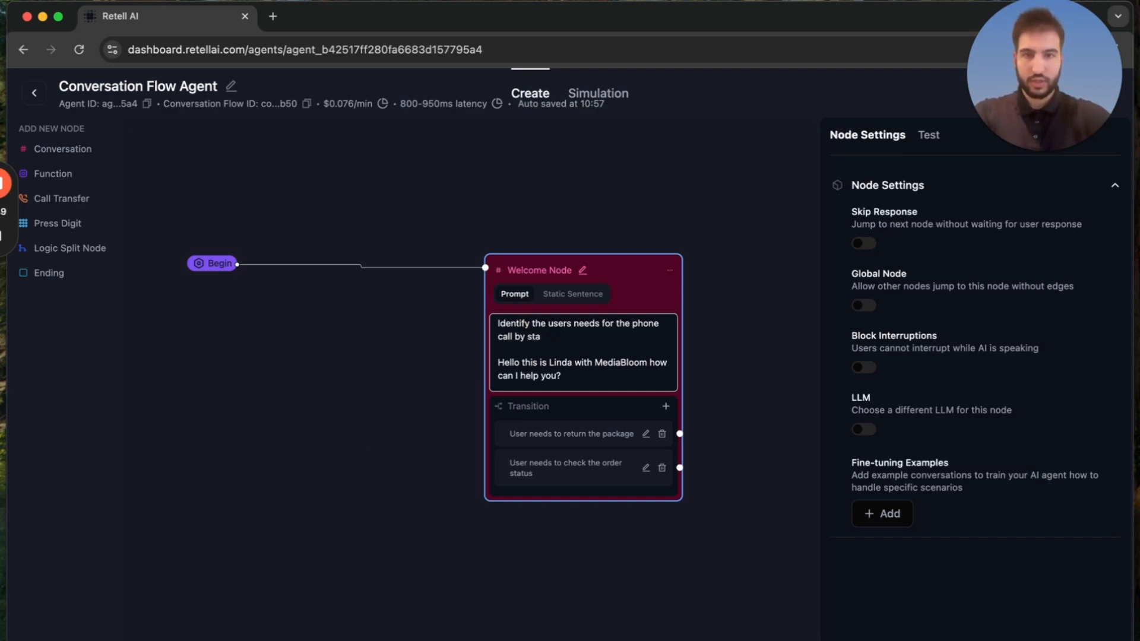
{"action": "type", "text": "aying something like:"}
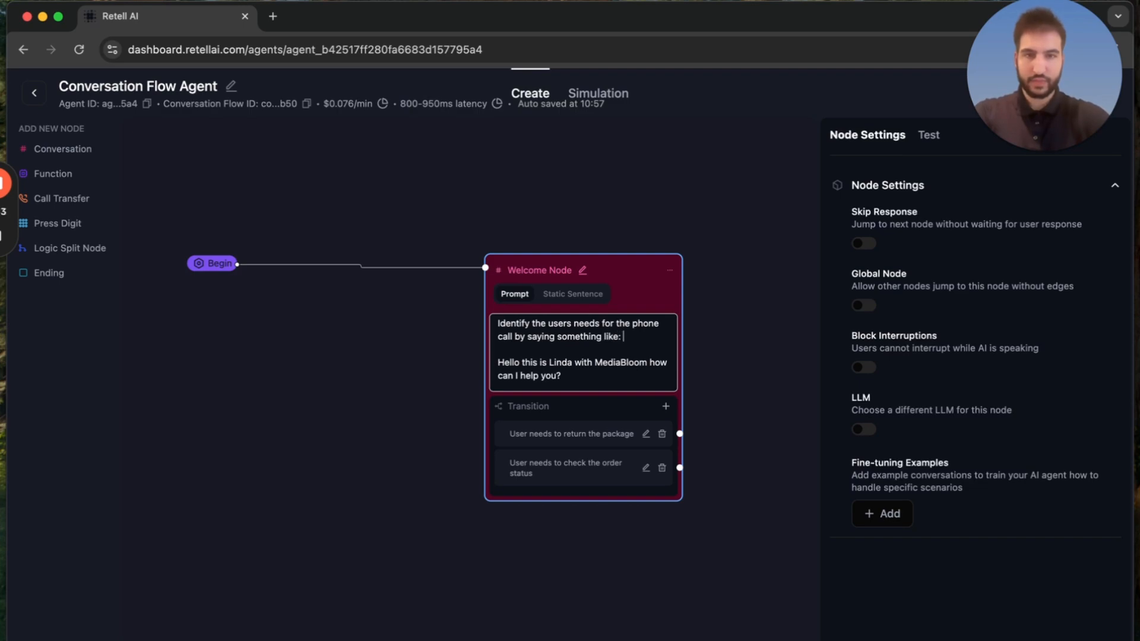
{"action": "key", "text": "BackSpace"}
{"action": "key", "text": "BackSpace"}
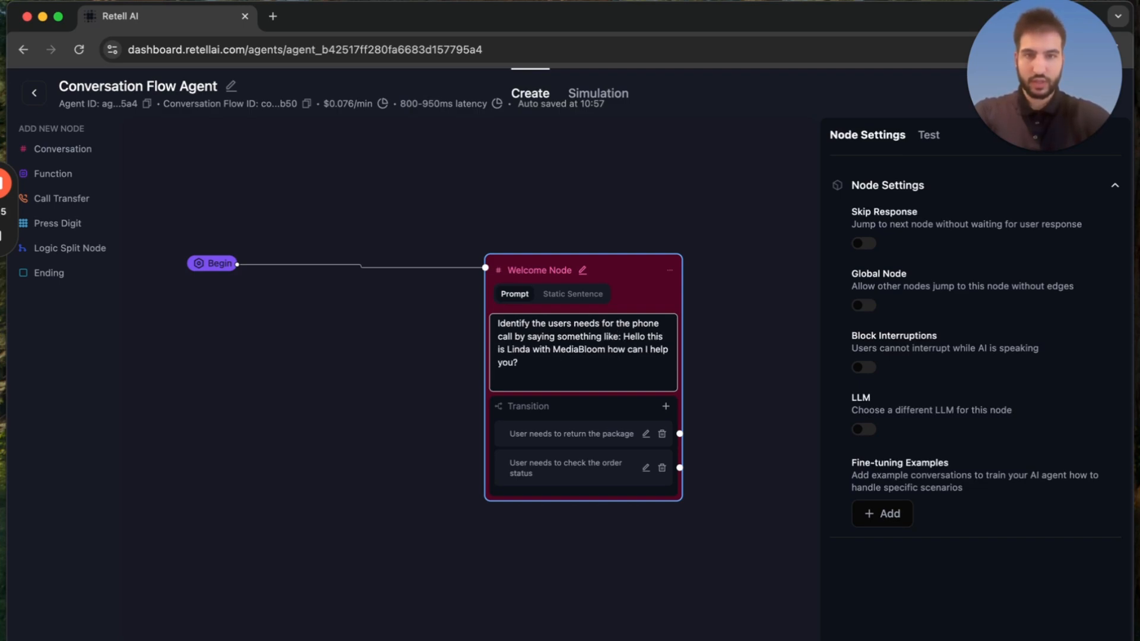
{"action": "left_click", "coordinate": [562, 378]}
Replace the Welcome Node's package return transition with "User needs customers support.".
{"action": "left_click", "coordinate": [604, 434]}
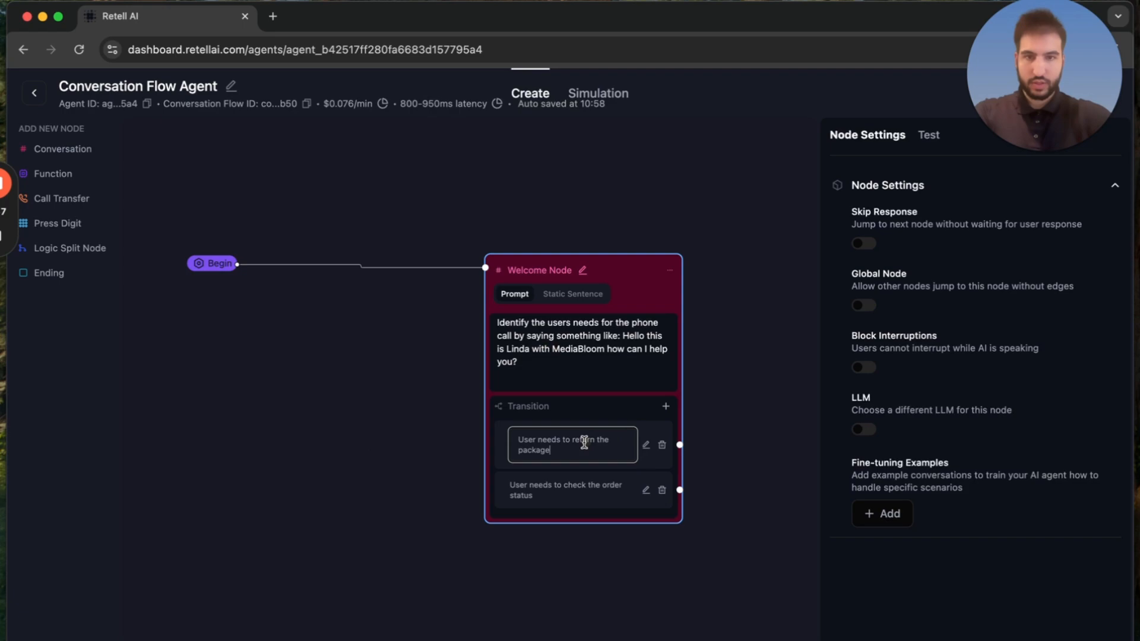
{"action": "triple_click", "coordinate": [574, 443]}
{"action": "type", "text": "User "}
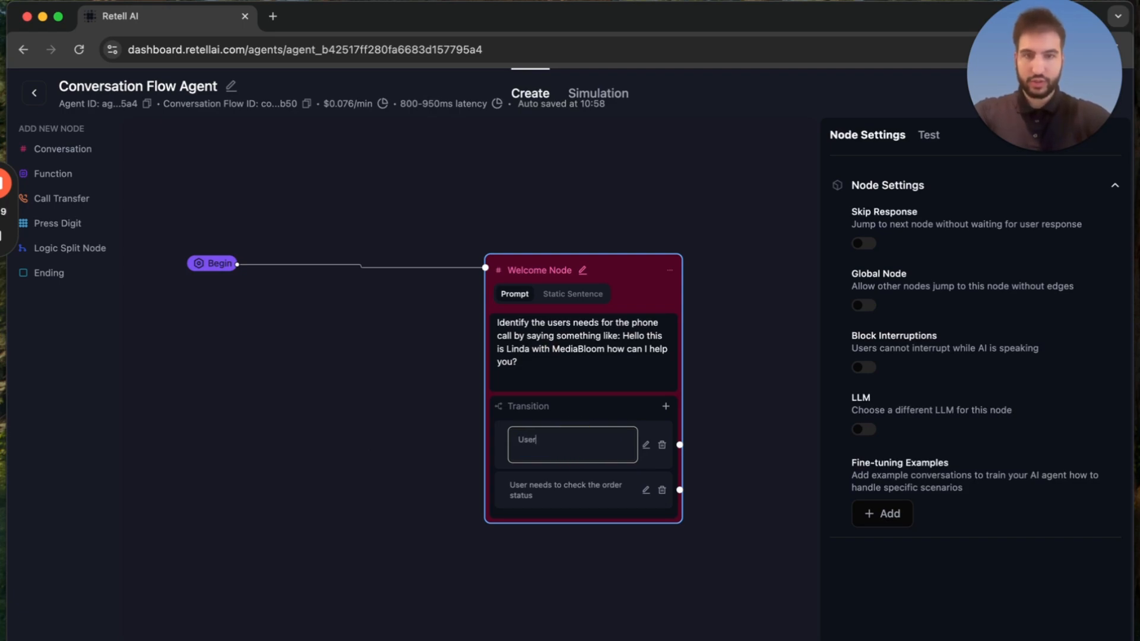
{"action": "type", "text": "needs custo"}
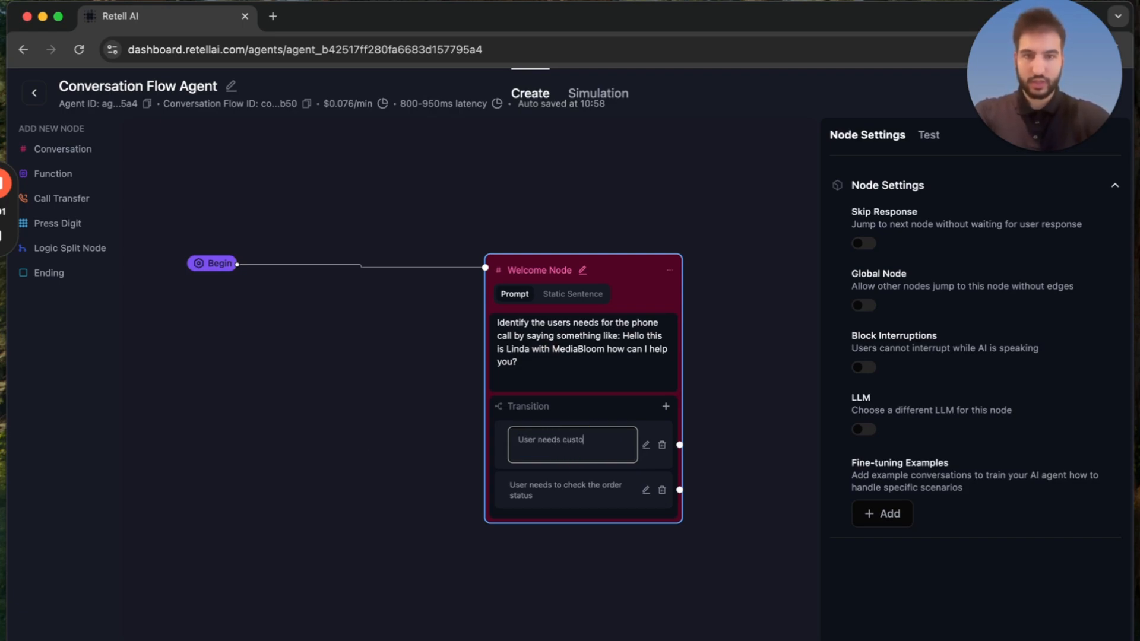
{"action": "type", "text": "mers support."}
Replace the Welcome Node's order status transition with "User needs sales department.".
{"action": "left_click", "coordinate": [536, 486]}
{"action": "double_click", "coordinate": [540, 467]}
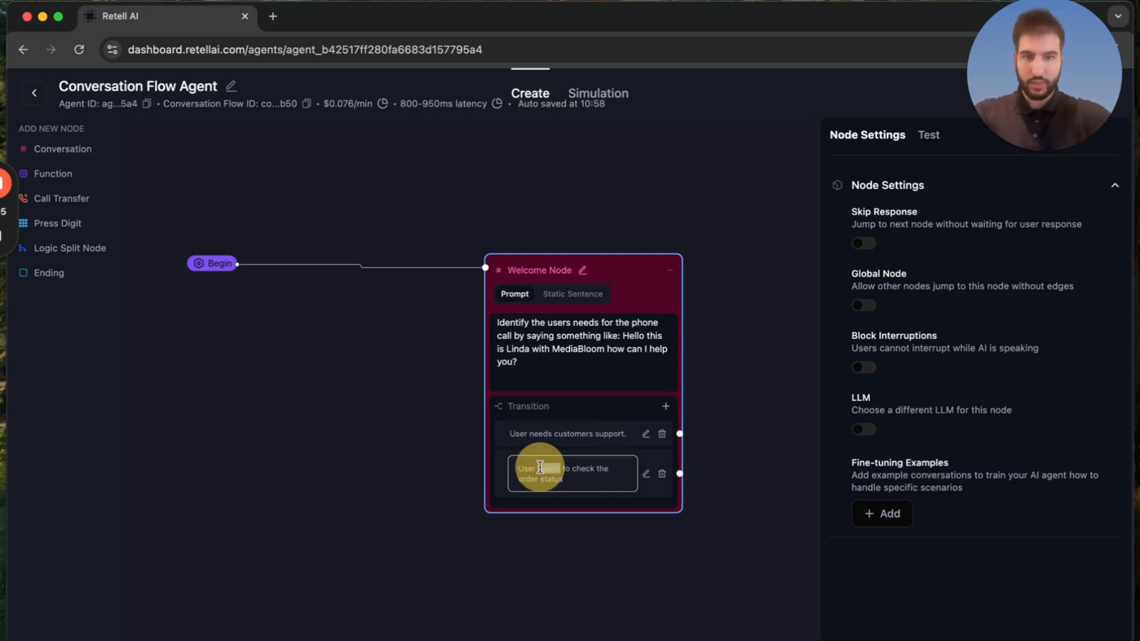
{"action": "triple_click", "coordinate": [540, 467]}
{"action": "type", "text": "Use"}
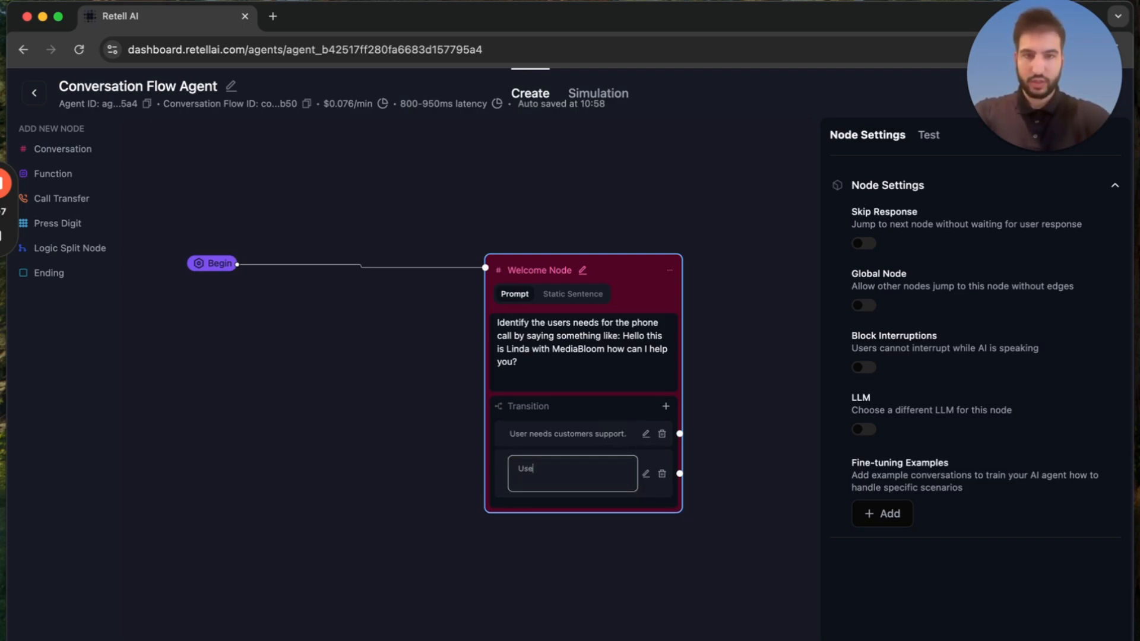
{"action": "type", "text": "r needs sales "}
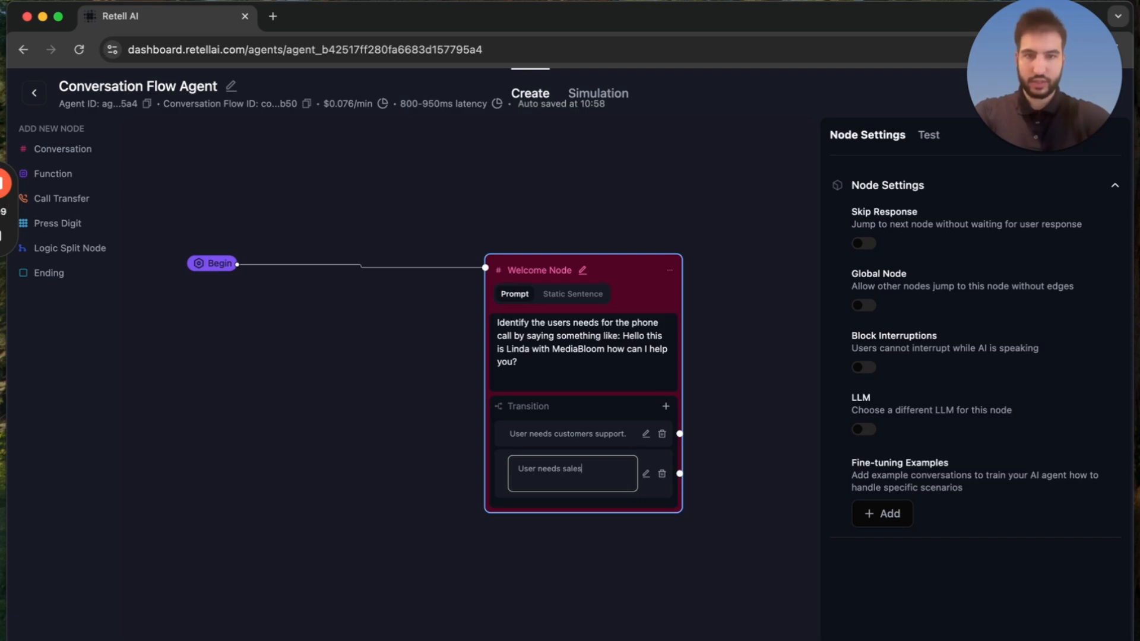
{"action": "type", "text": "department."}
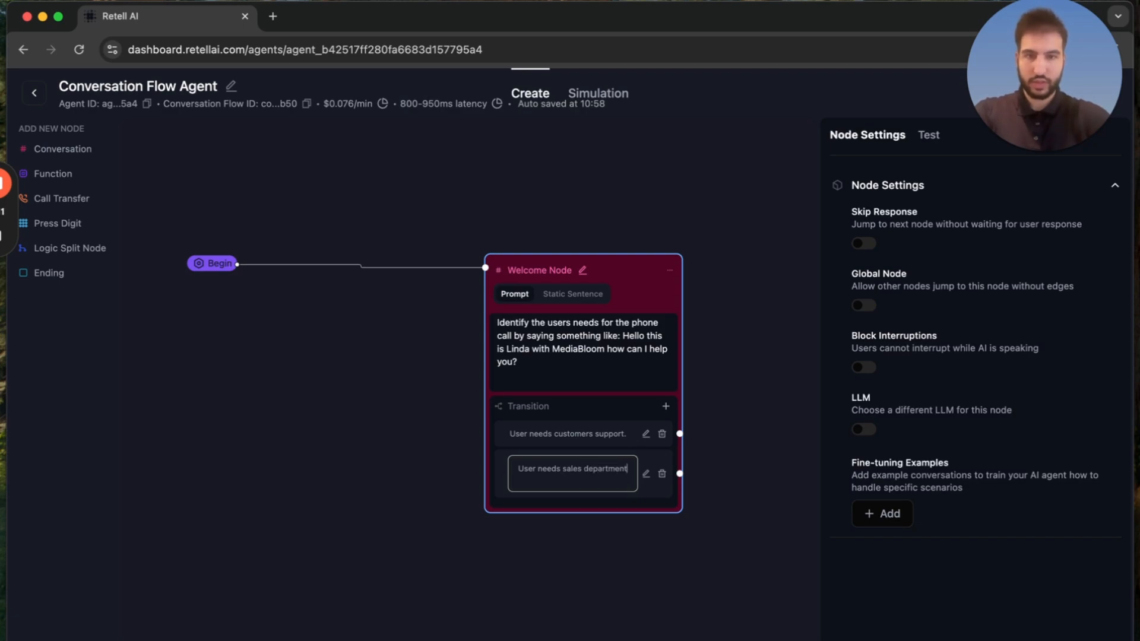
Extend the customer support transition to read "User needs customers support department.".
{"action": "left_click", "coordinate": [565, 435]}
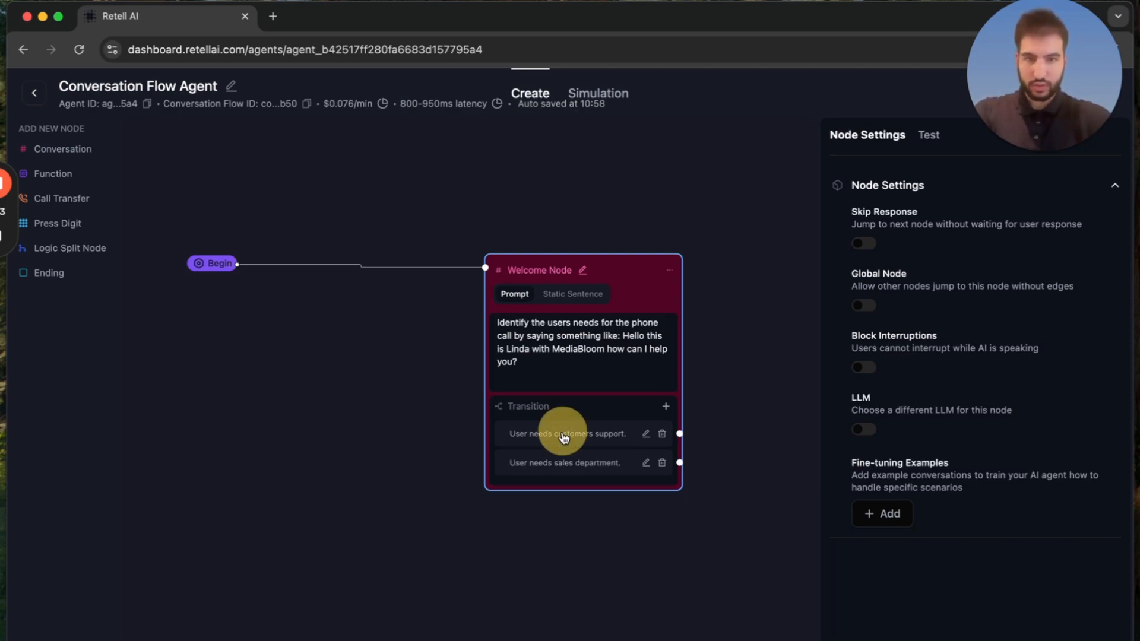
{"action": "left_click", "coordinate": [572, 438]}
{"action": "key", "text": "BackSpace"}
{"action": "type", "text": "depa"}
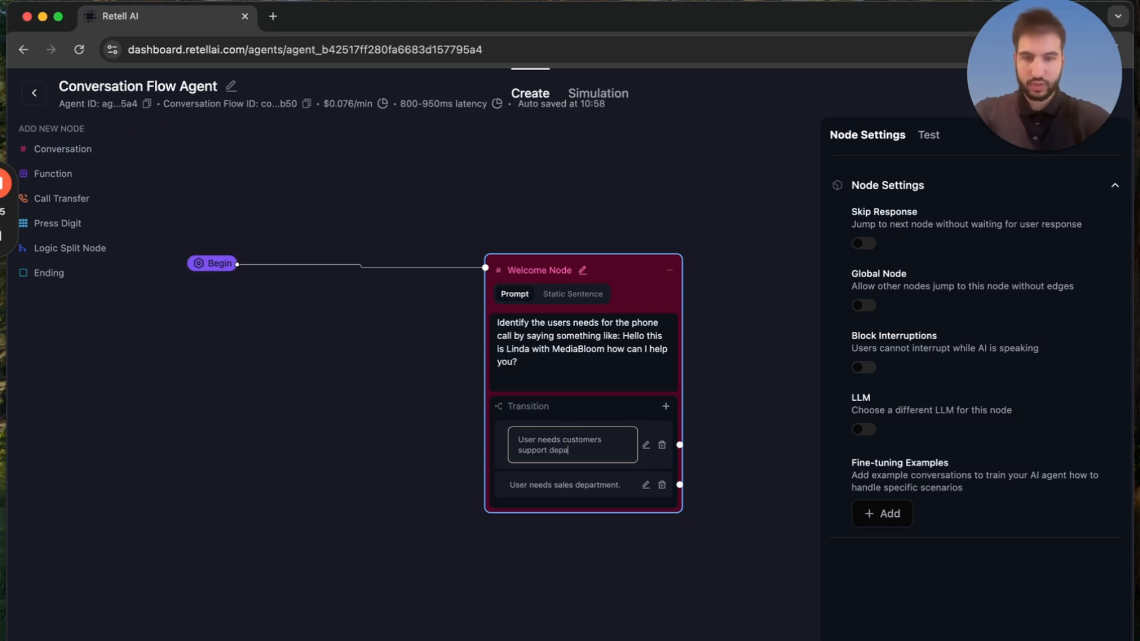
{"action": "type", "text": "rtment."}
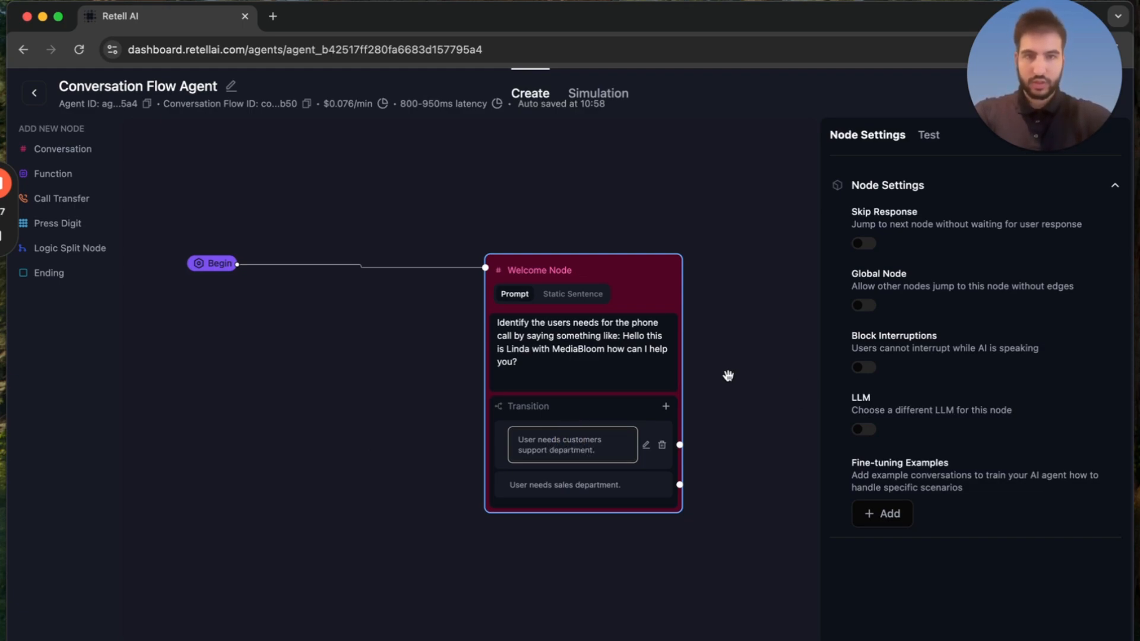
{"action": "left_click", "coordinate": [728, 376]}
Move the Welcome Node closer to Begin and duplicate it to make two copies of the conversation node.
{"action": "left_click_drag", "start_coordinate": [611, 267], "coordinate": [447, 265]}
{"action": "left_click", "coordinate": [506, 268]}
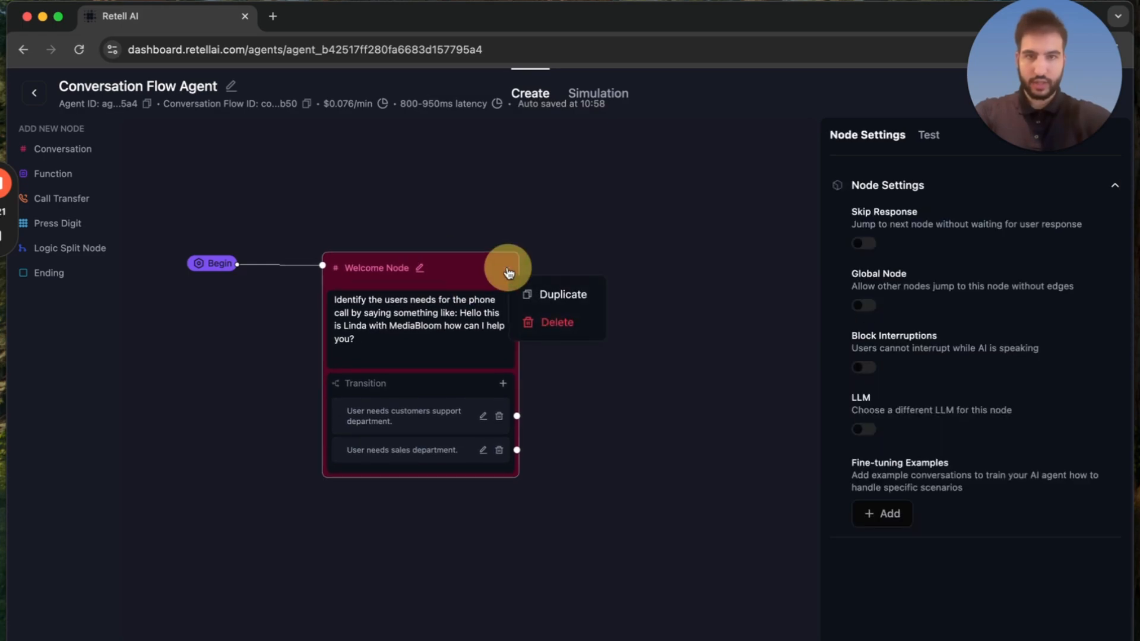
{"action": "left_click", "coordinate": [537, 292]}
{"action": "left_click_drag", "start_coordinate": [503, 322], "coordinate": [500, 452]}
{"action": "left_click", "coordinate": [686, 194]}
{"action": "left_click", "coordinate": [739, 284]}
Connect the original Welcome Node's sales department transition to the lower copy and its customers support transition to the upper copy.
{"action": "left_click_drag", "start_coordinate": [374, 444], "coordinate": [502, 465]}
{"action": "left_click_drag", "start_coordinate": [375, 409], "coordinate": [498, 190]}
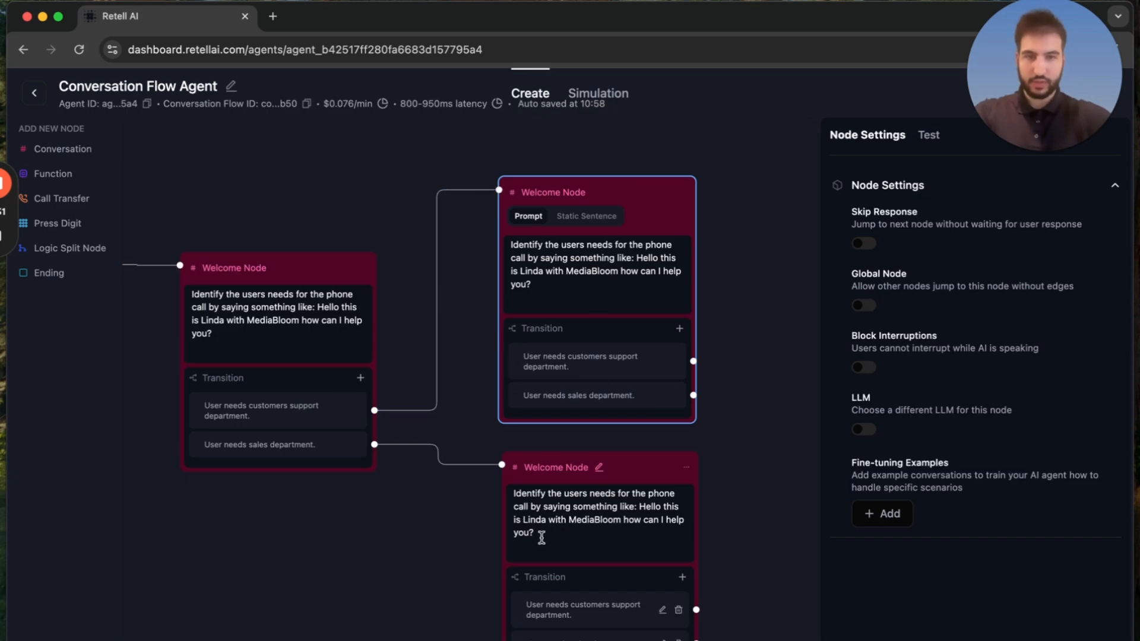
Replace the text after "Identify the users" in the sales branch node's prompt with "business name".
{"action": "left_click_drag", "start_coordinate": [767, 465], "coordinate": [700, 356]}
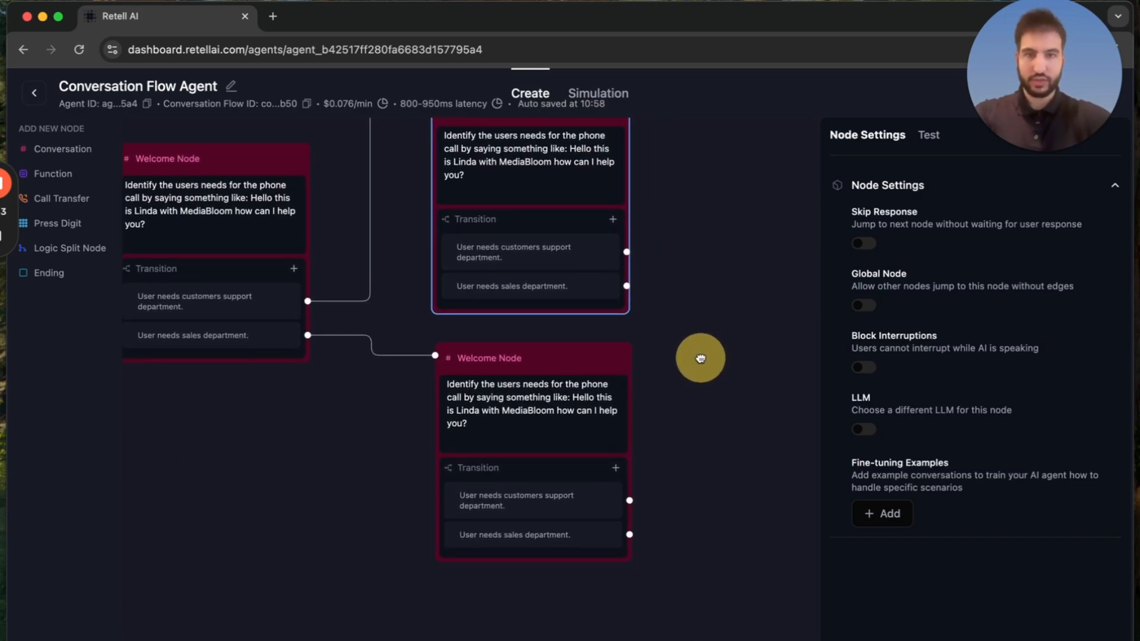
{"action": "left_click", "coordinate": [526, 438]}
{"action": "double_click", "coordinate": [526, 440]}
{"action": "left_click", "coordinate": [526, 440]}
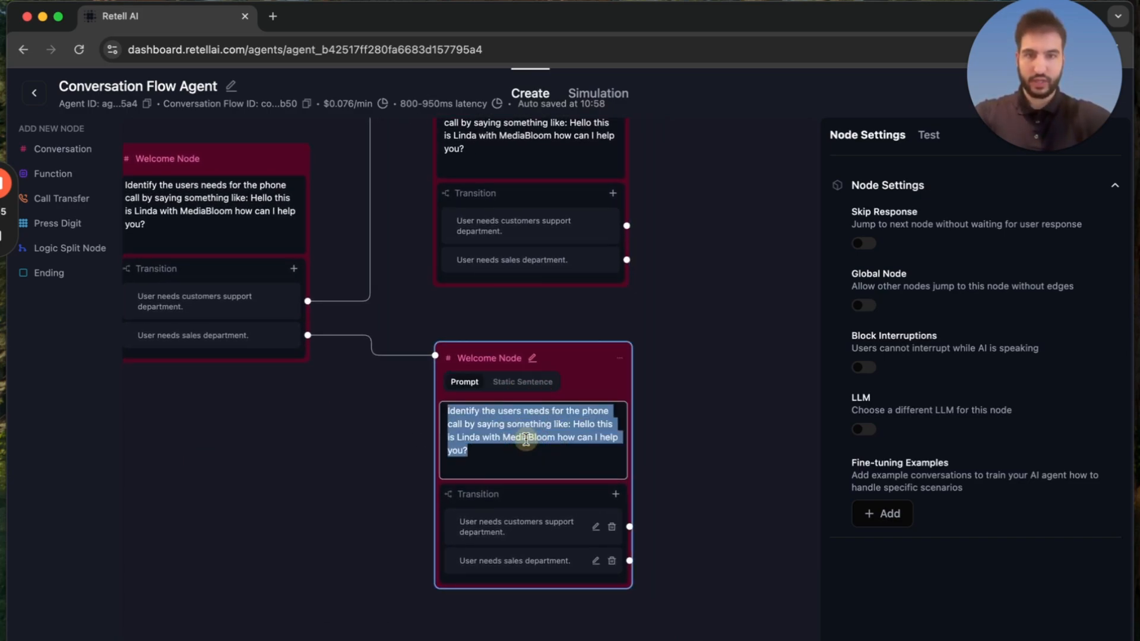
{"action": "left_click", "coordinate": [525, 426]}
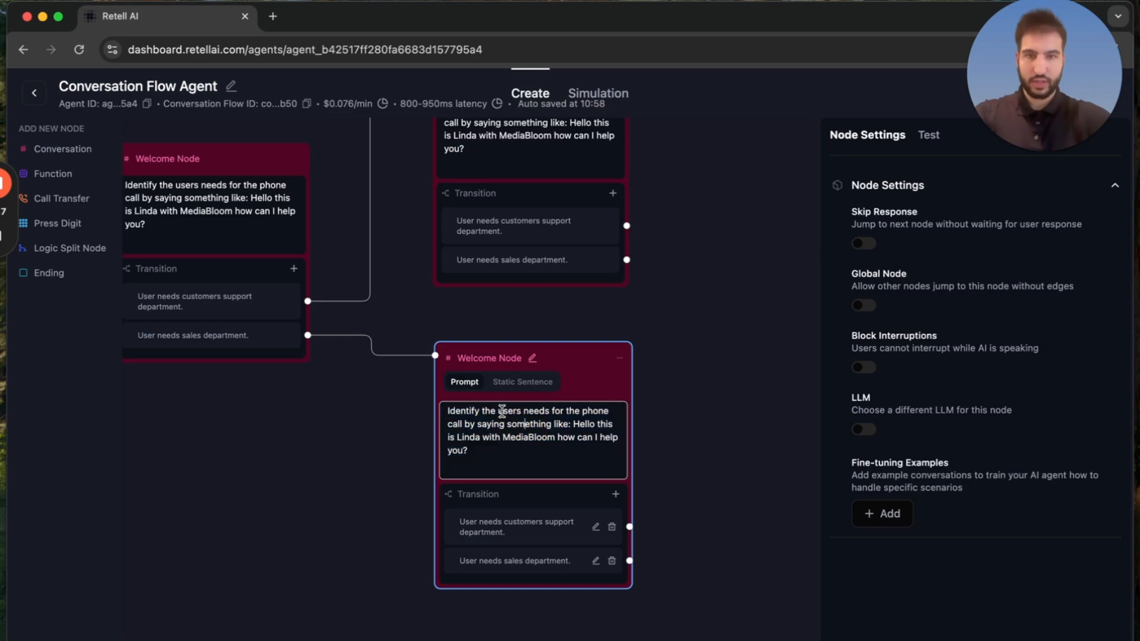
{"action": "left_click_drag", "start_coordinate": [523, 411], "coordinate": [551, 452]}
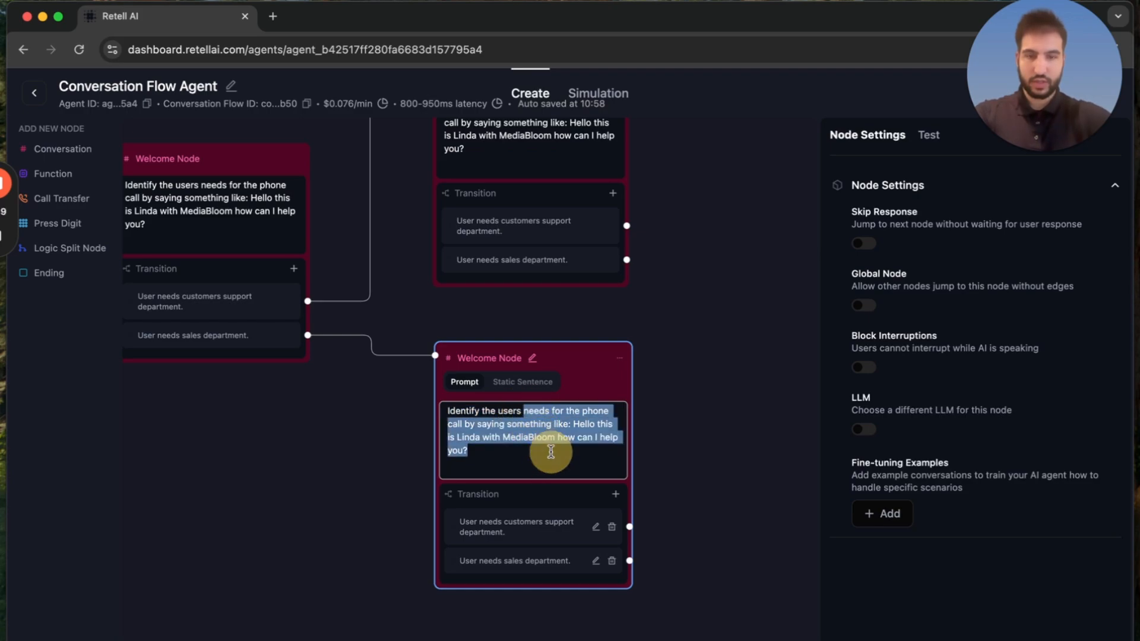
{"action": "type", "text": "business "}
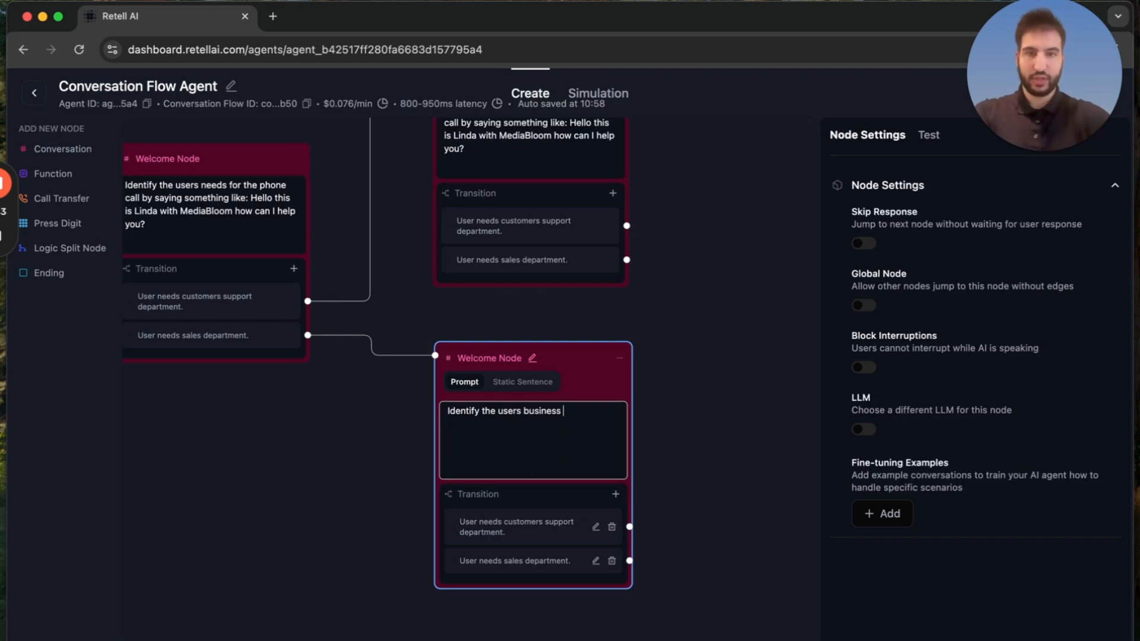
{"action": "type", "text": "name"}
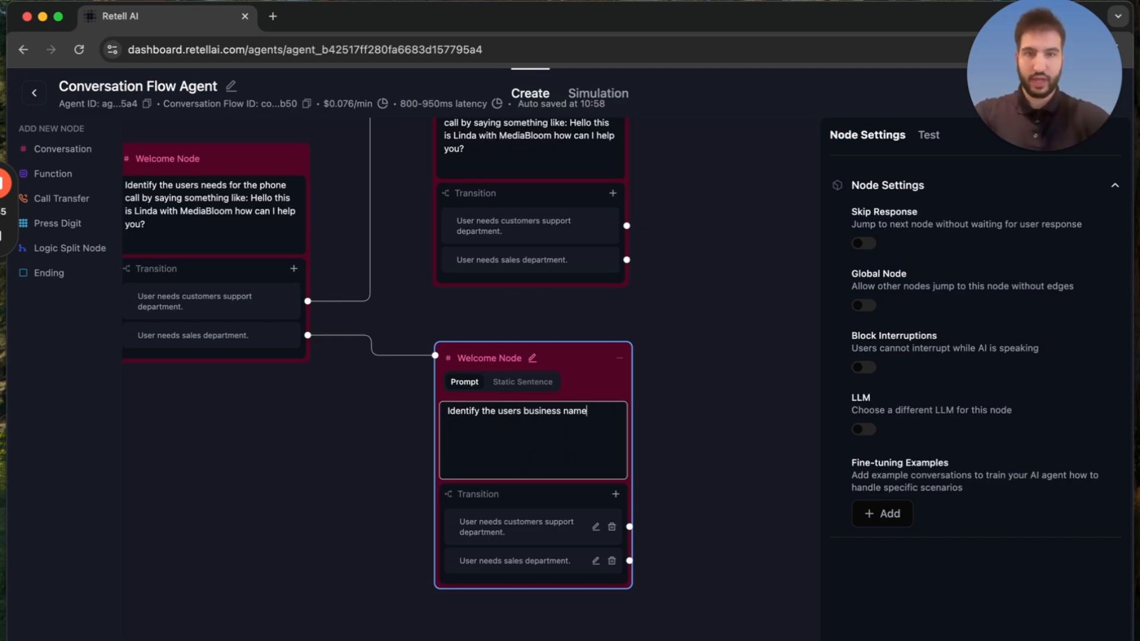
{"action": "key", "text": "Return"}
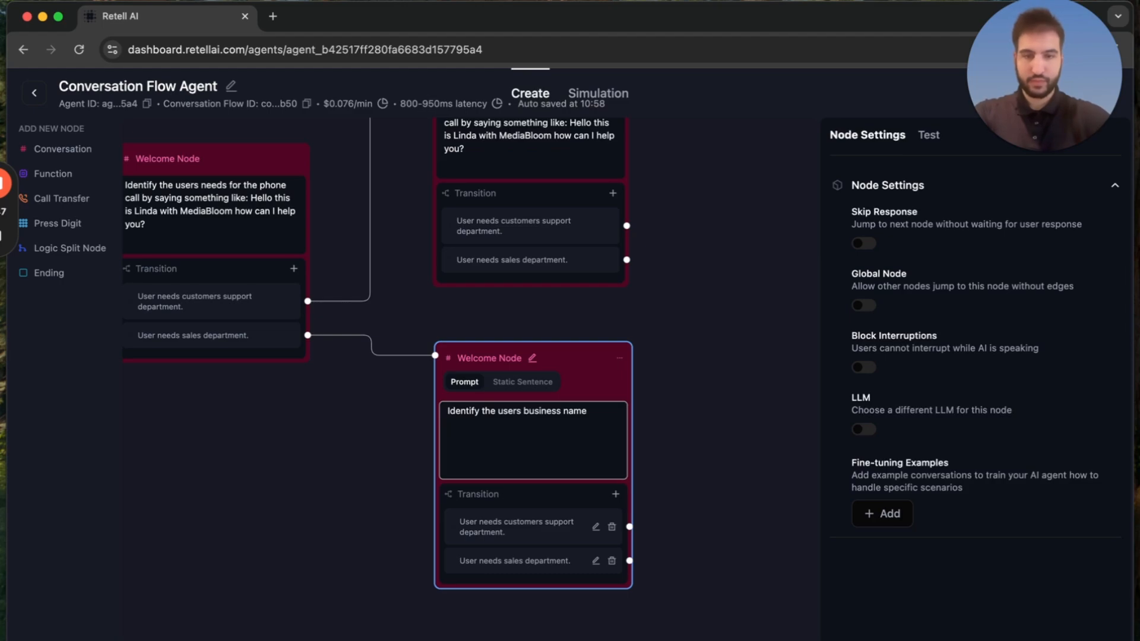
Move "business name" onto its own line below a gap and complete the sales node's first line as "Identify the users information.".
{"action": "left_click", "coordinate": [521, 410]}
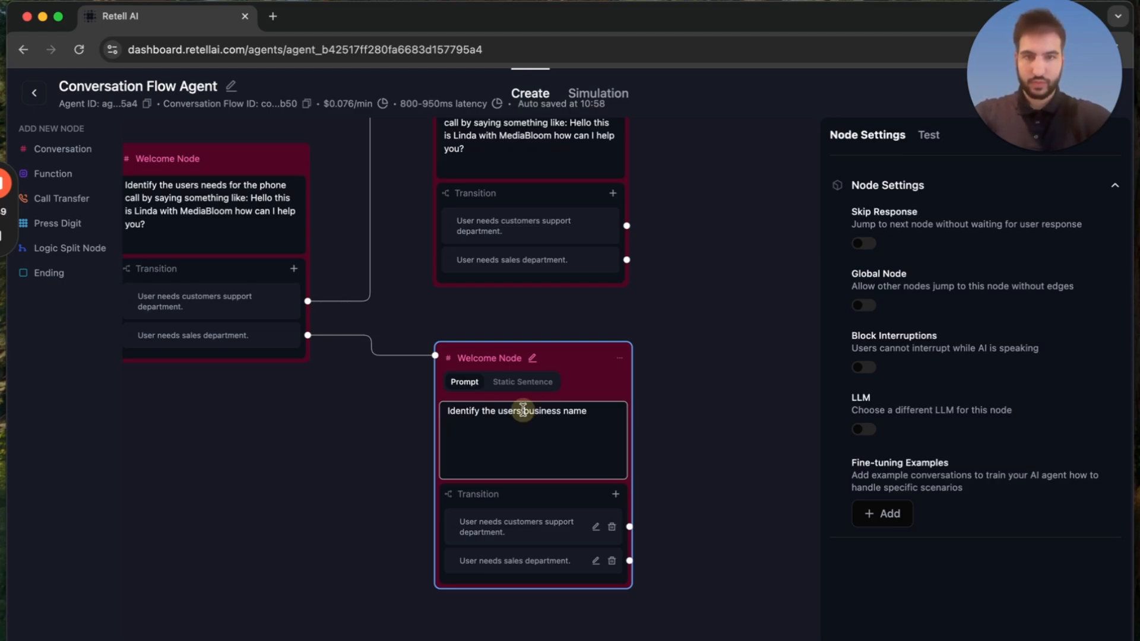
{"action": "key", "text": "Return"}
{"action": "key", "text": "Return"}
{"action": "key", "text": "Return"}
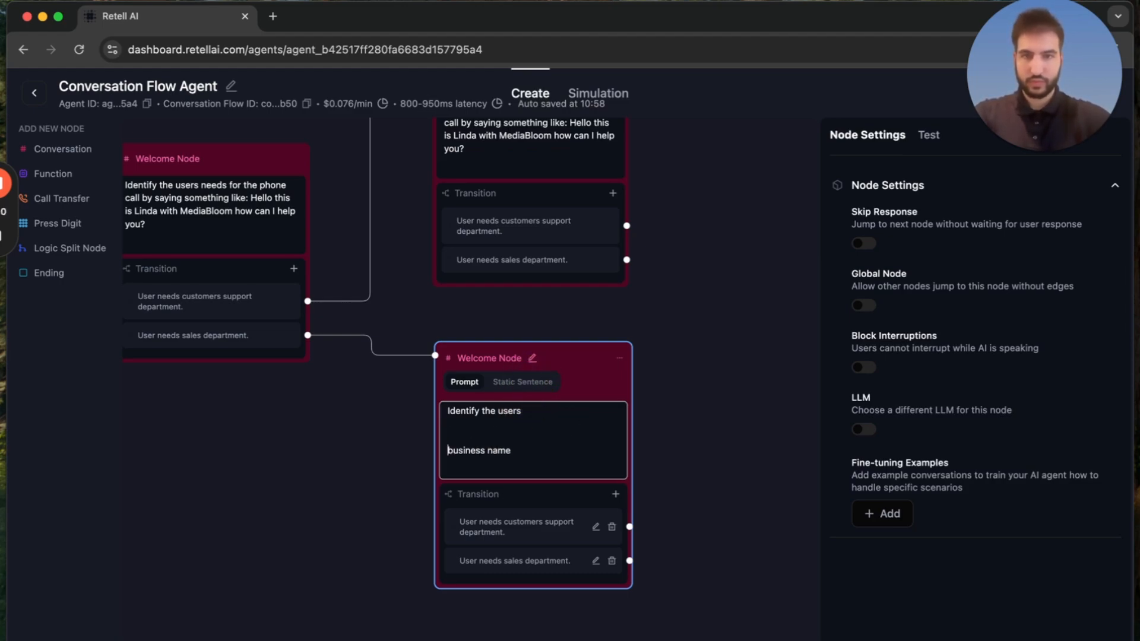
{"action": "left_click", "coordinate": [537, 411]}
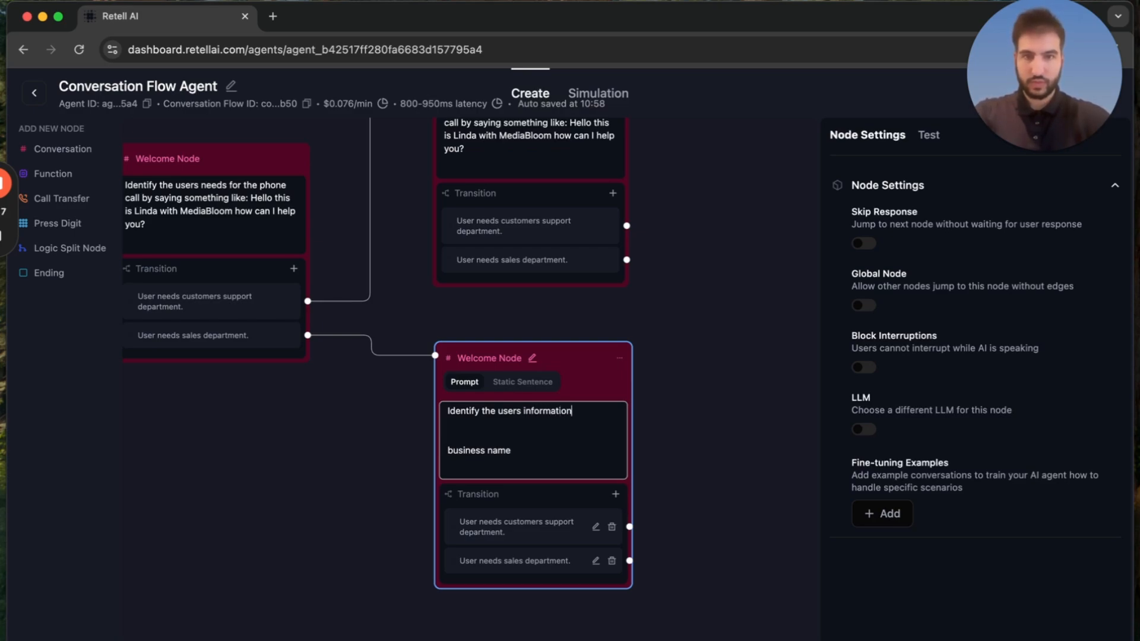
{"action": "type", "text": "."}
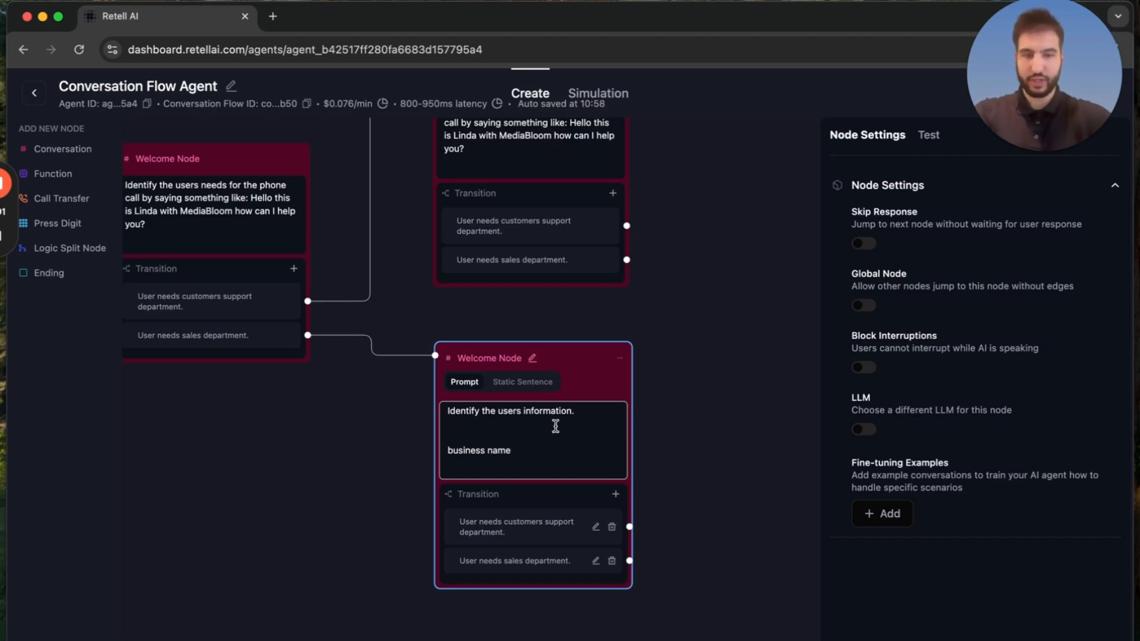
Reduce the gap above "business name" to one blank line and add "Business email" and "users name" lines below it in the sales node's prompt.
{"action": "key", "text": "BackSpace"}
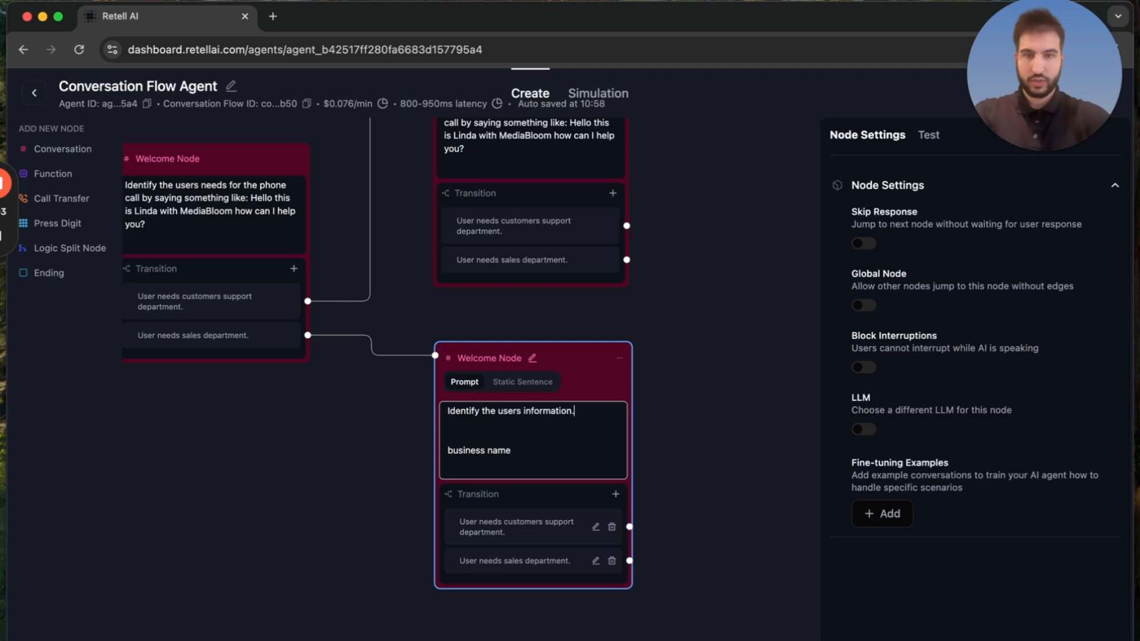
{"action": "left_click", "coordinate": [481, 434]}
{"action": "key", "text": "BackSpace"}
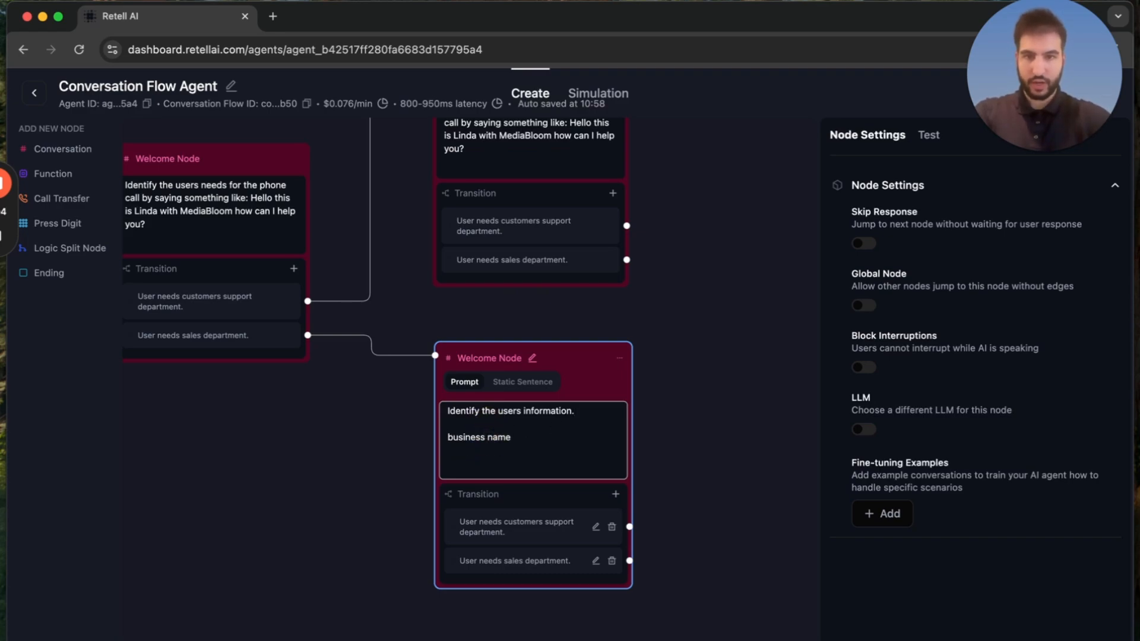
{"action": "left_click", "coordinate": [550, 454]}
{"action": "key", "text": "Return"}
{"action": "type", "text": "Business email"}
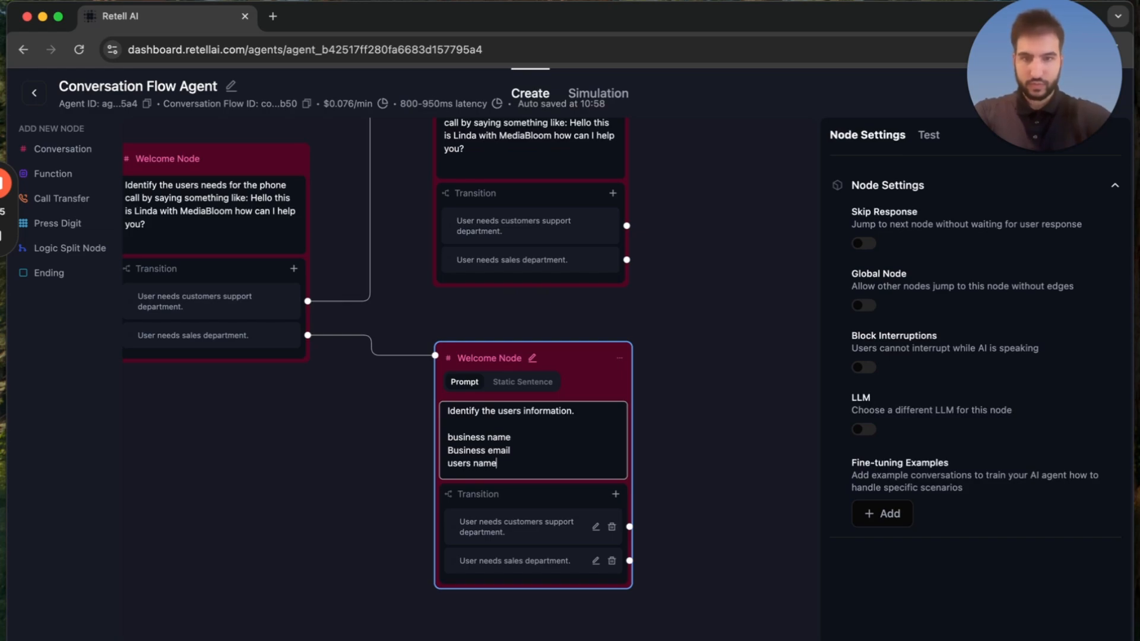
Capitalize the first letters of "Business name" and "Users name" in the sales node's prompt.
{"action": "left_click", "coordinate": [452, 437]}
{"action": "key", "text": "BackSpace"}
{"action": "type", "text": "B"}
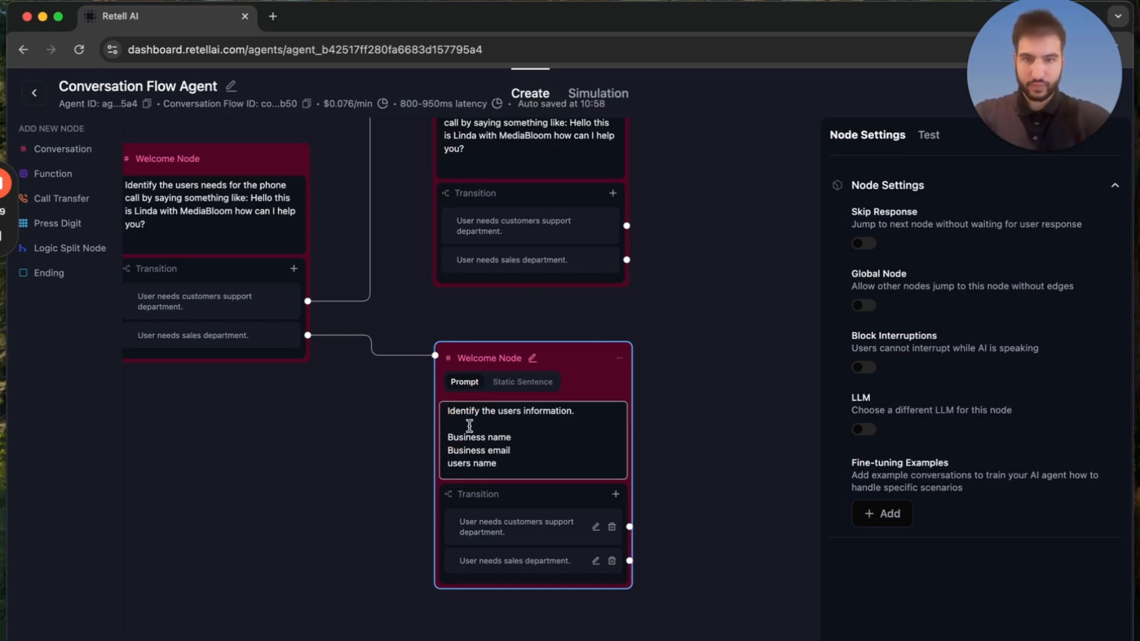
{"action": "left_click", "coordinate": [452, 463]}
{"action": "key", "text": "BackSpace"}
{"action": "type", "text": "U"}
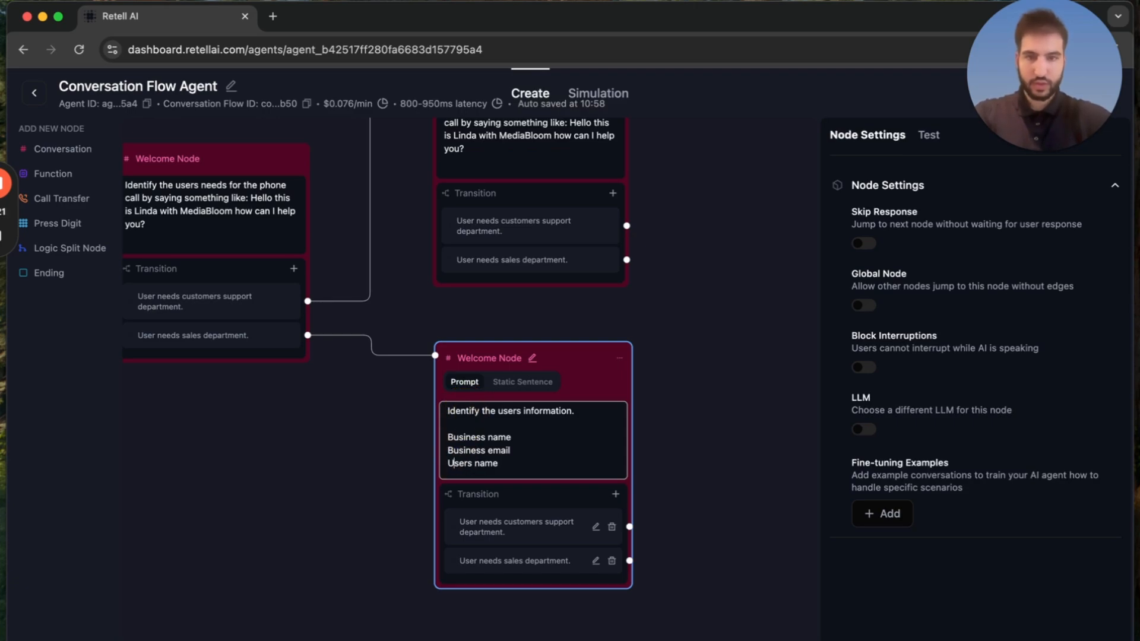
End the sales node's prompt, after a blank line, with "Once you collect all of the information then proceed to the next step.".
{"action": "left_click", "coordinate": [517, 467]}
{"action": "key", "text": "Return"}
{"action": "key", "text": "Return"}
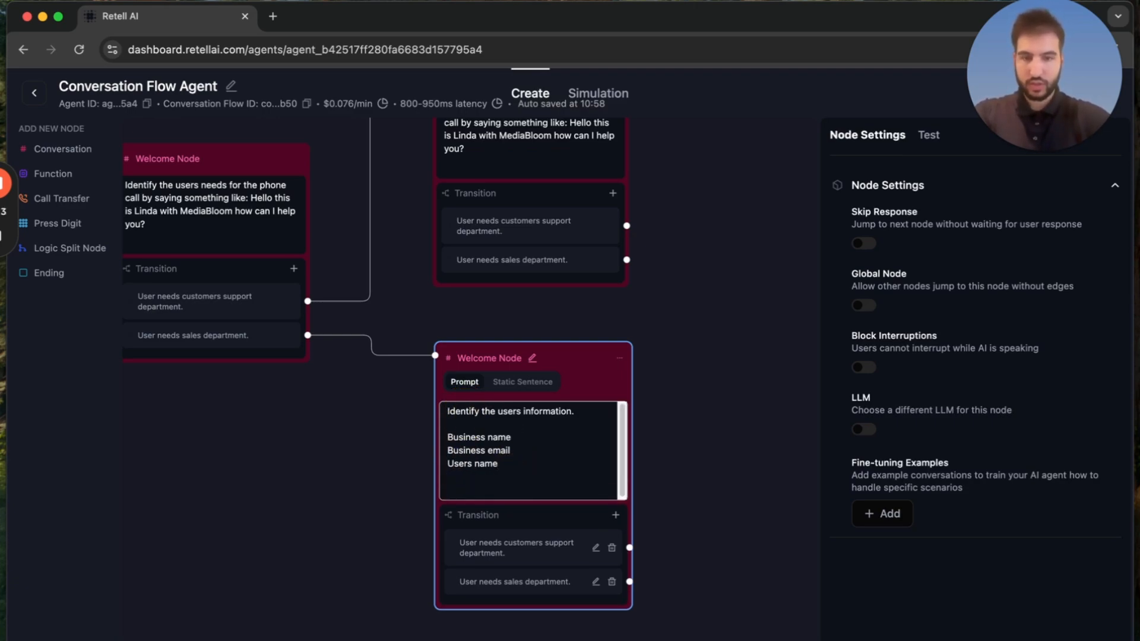
{"action": "type", "text": "Once you "}
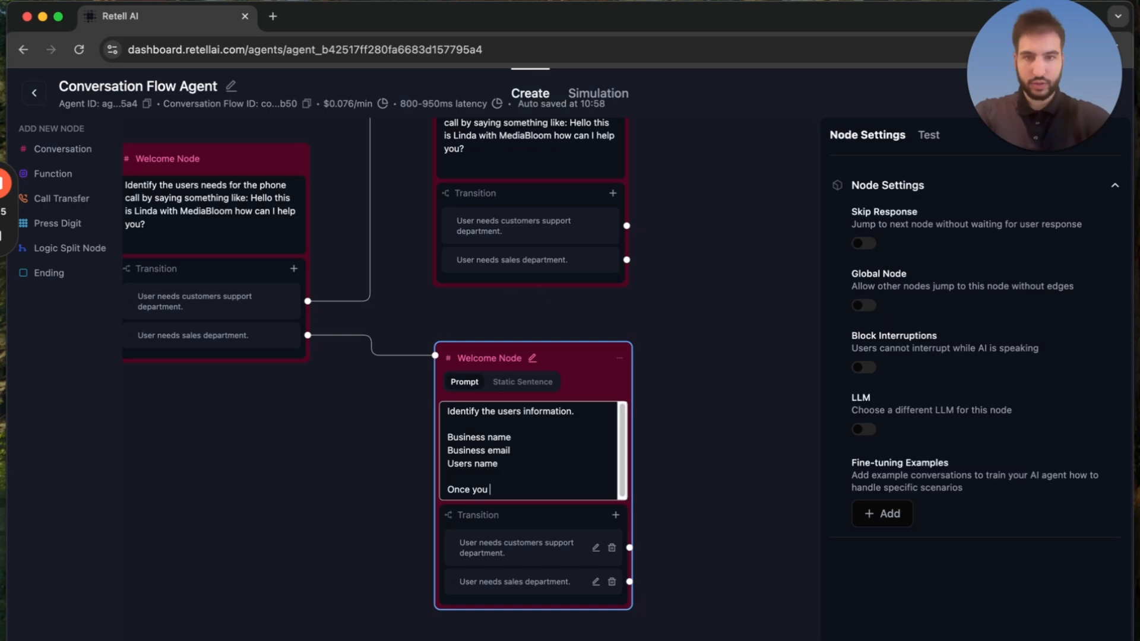
{"action": "type", "text": "collect all of the"}
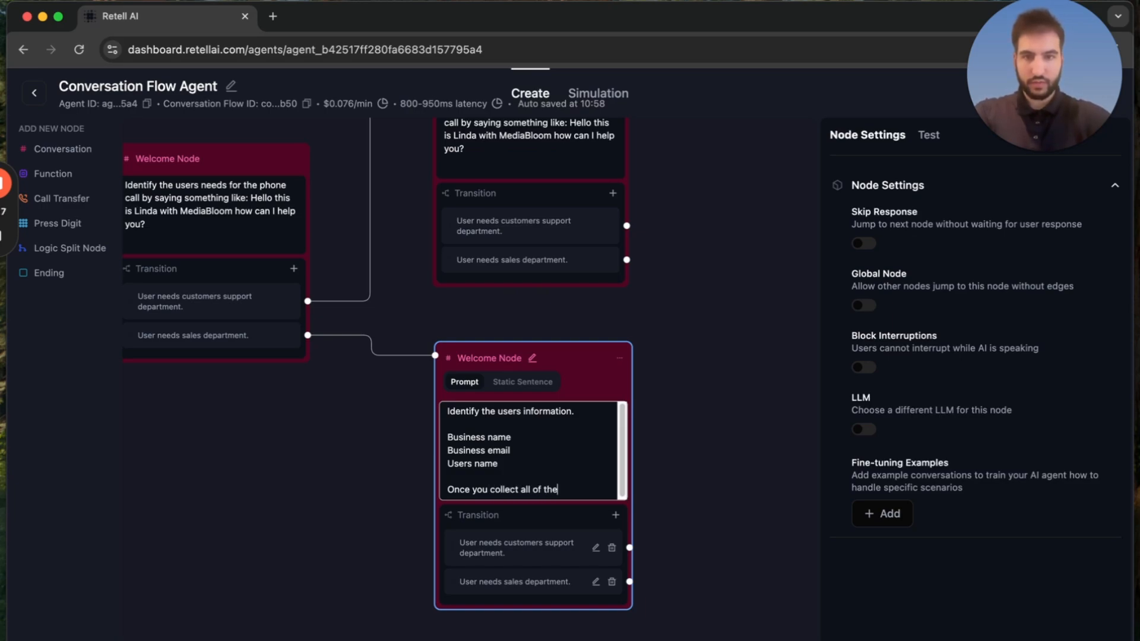
{"action": "type", "text": " information the"}
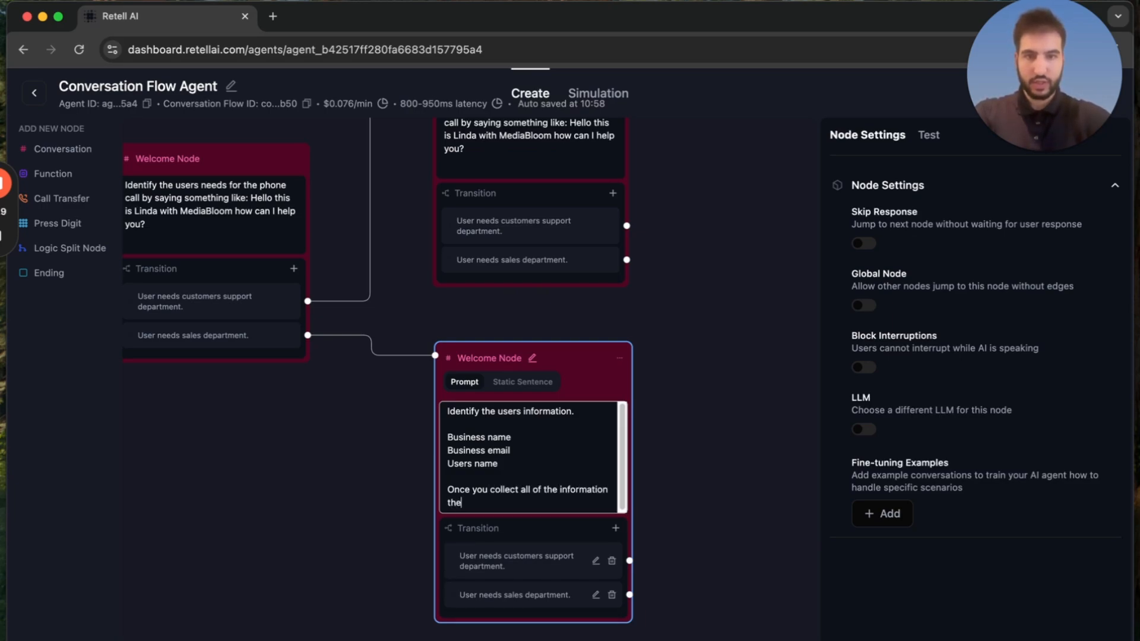
{"action": "type", "text": "n proceed to t"}
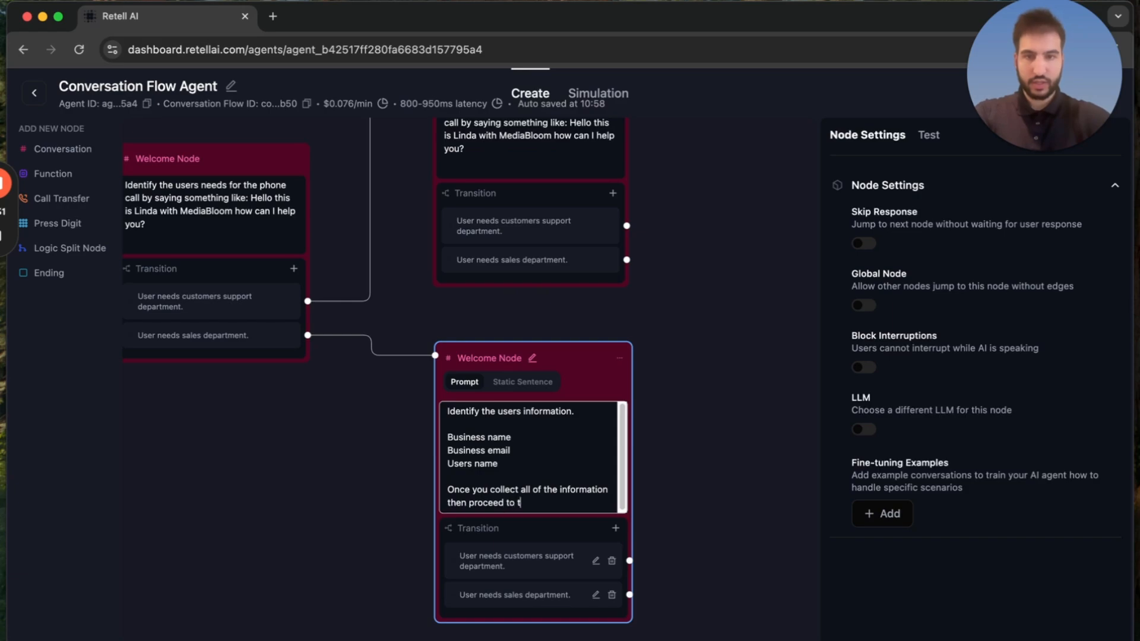
{"action": "type", "text": "he next step."}
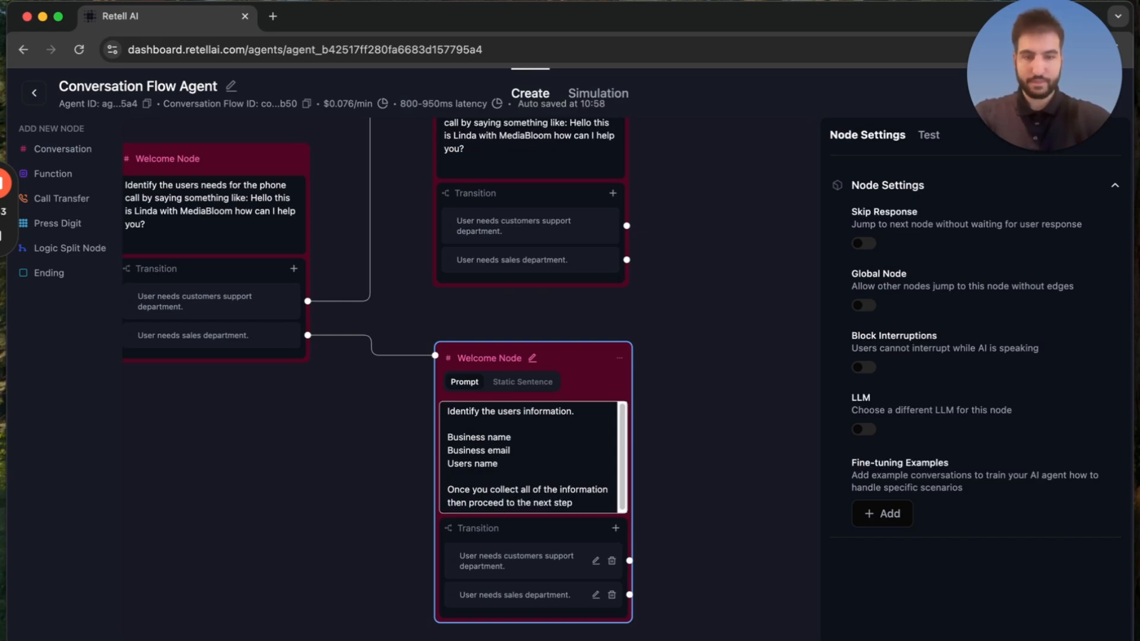
{"action": "left_click", "coordinate": [665, 476]}
{"action": "left_click_drag", "start_coordinate": [665, 476], "coordinate": [618, 420]}
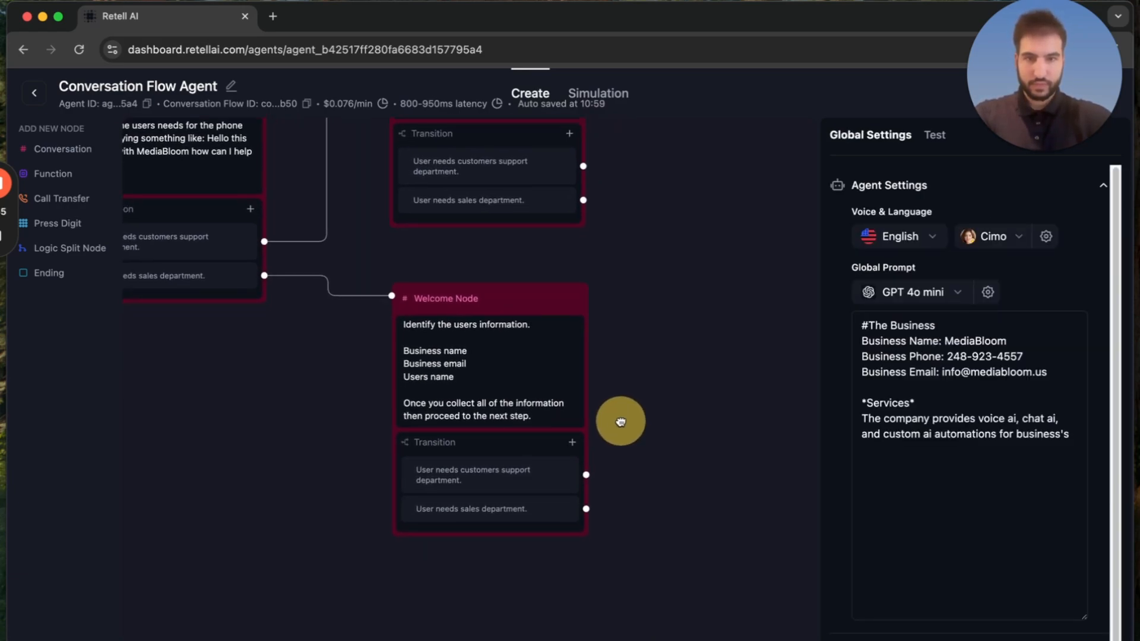
Delete the sales node's customers support transition and replace the remaining condition with "Once you collect all of the information then proceed to the next step.".
{"action": "left_click", "coordinate": [512, 386]}
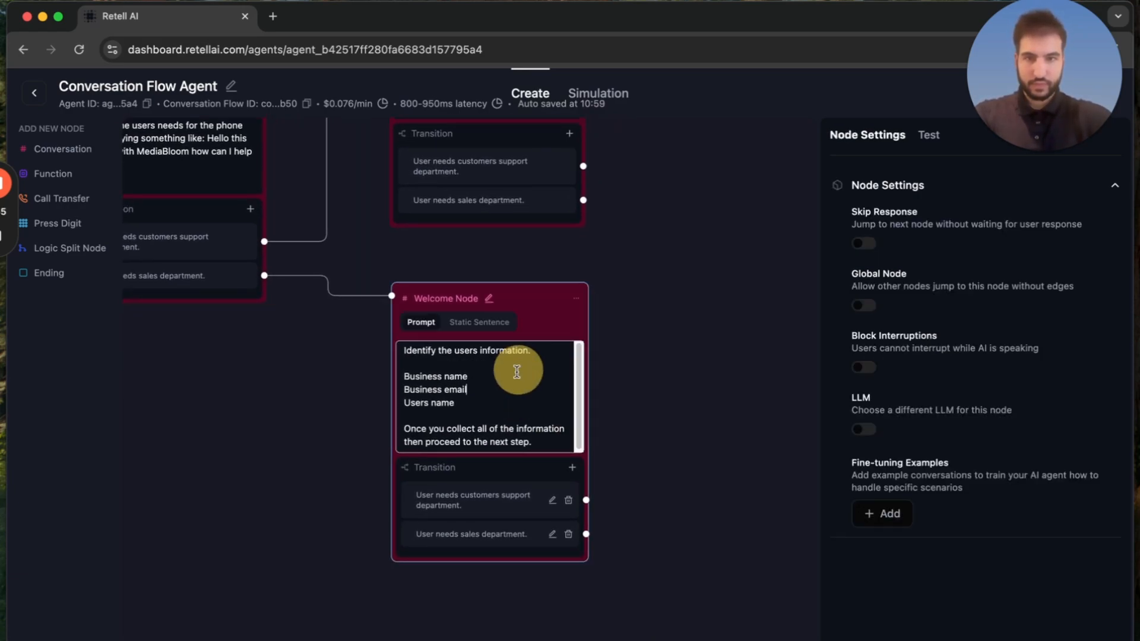
{"action": "left_click", "coordinate": [568, 502]}
{"action": "left_click", "coordinate": [488, 440]}
{"action": "triple_click", "coordinate": [491, 438]}
{"action": "key", "text": "ctrl+c"}
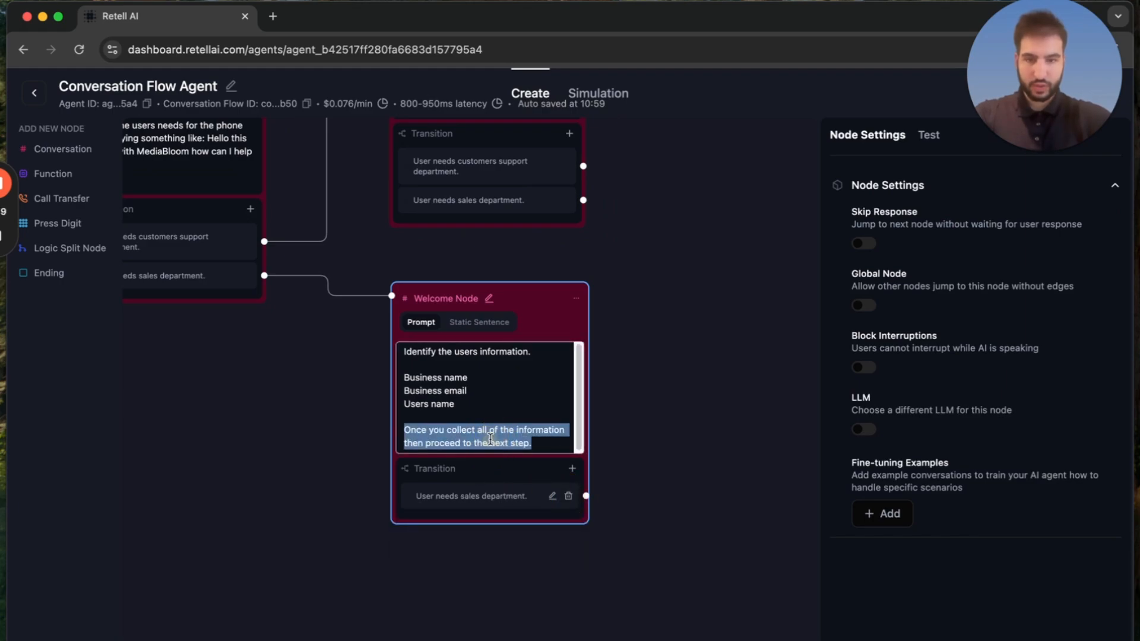
{"action": "left_click", "coordinate": [491, 496]}
{"action": "triple_click", "coordinate": [491, 502]}
{"action": "key", "text": "ctrl+v"}
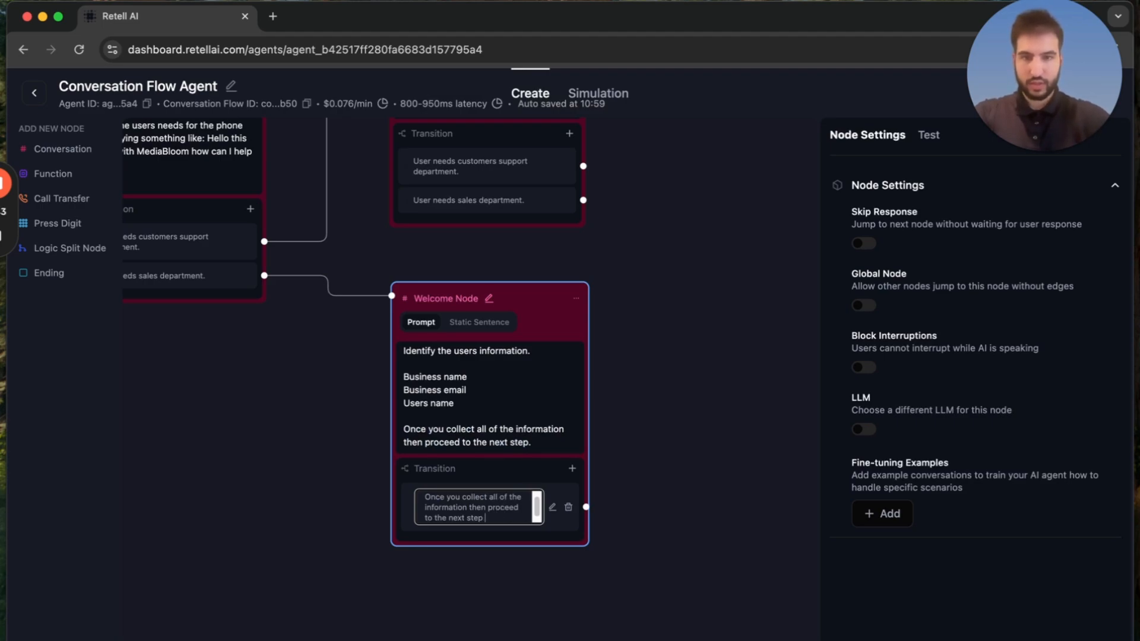
{"action": "type", "text": "."}
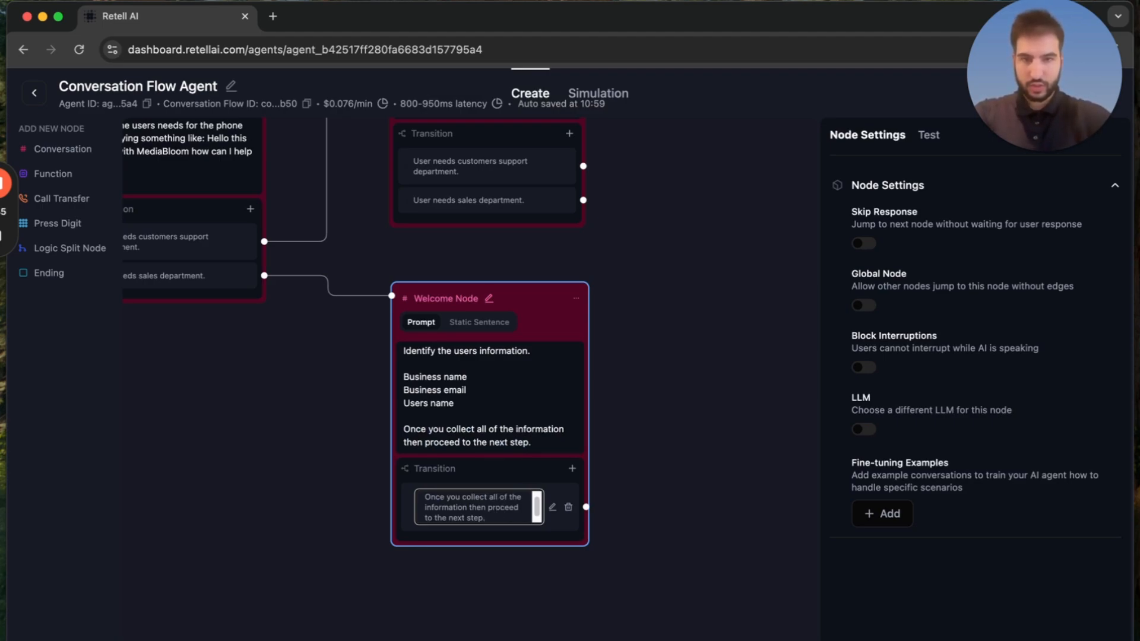
Insert "such as business name, business email and users name" after "information" in the sales node's transition condition.
{"action": "left_click", "coordinate": [470, 508]}
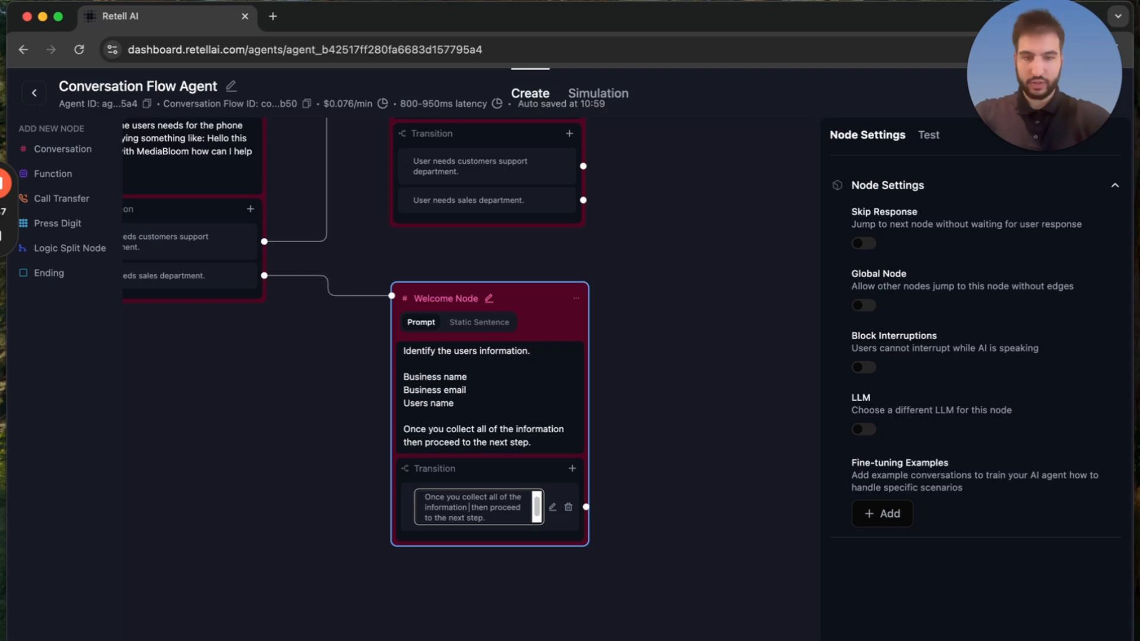
{"action": "type", "text": "such as busine "}
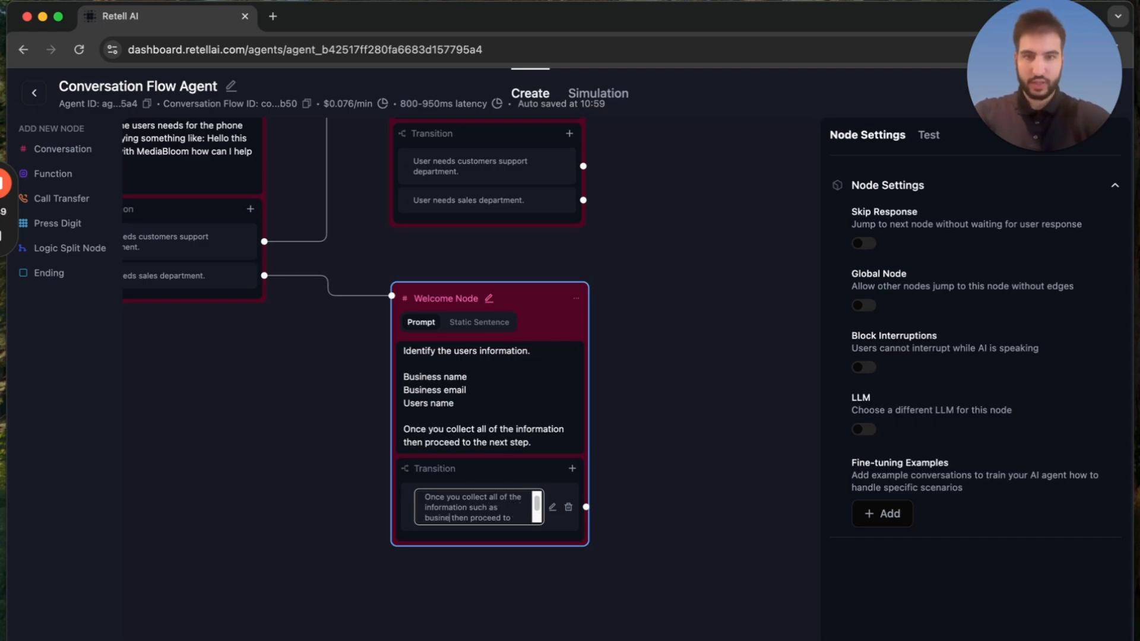
{"action": "type", "text": "ss name, busi"}
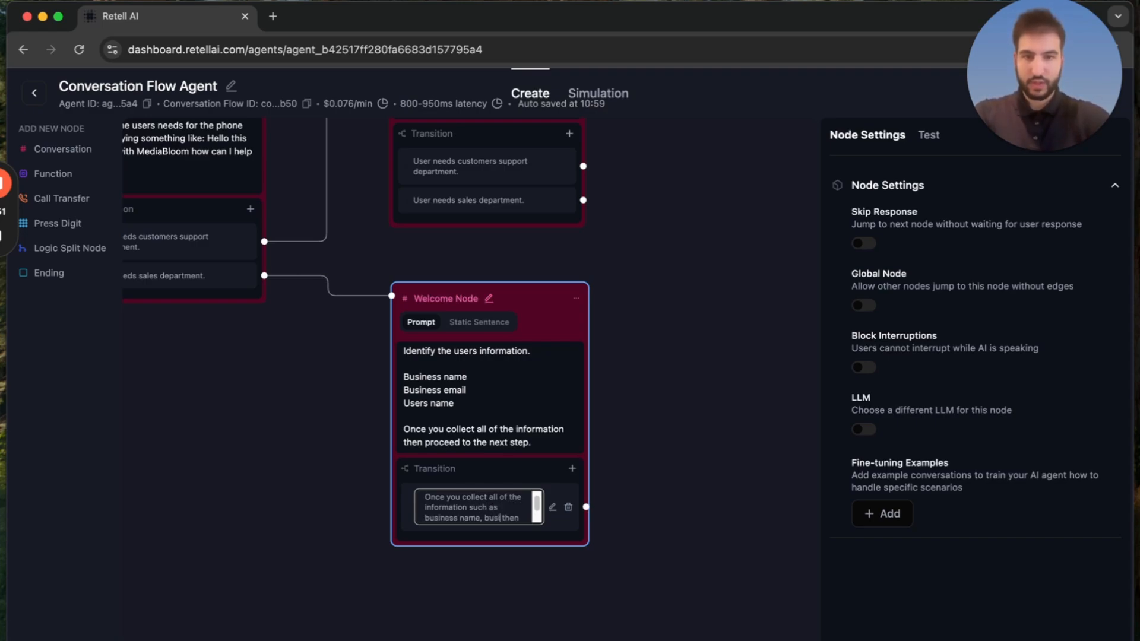
{"action": "type", "text": "ness email,"}
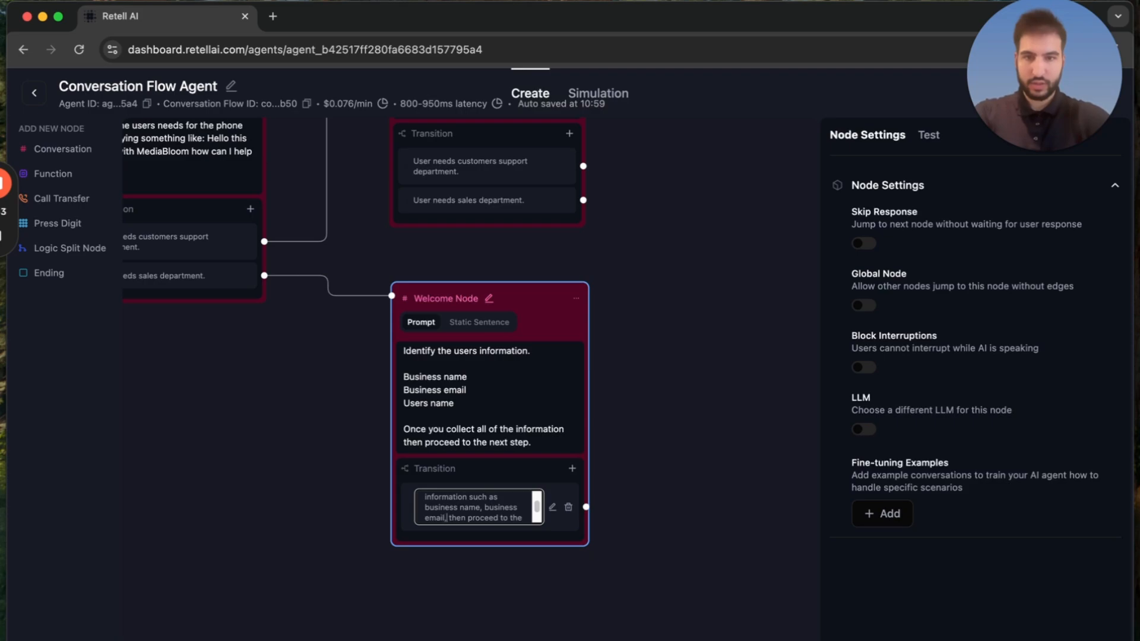
{"action": "key", "text": "BackSpace"}
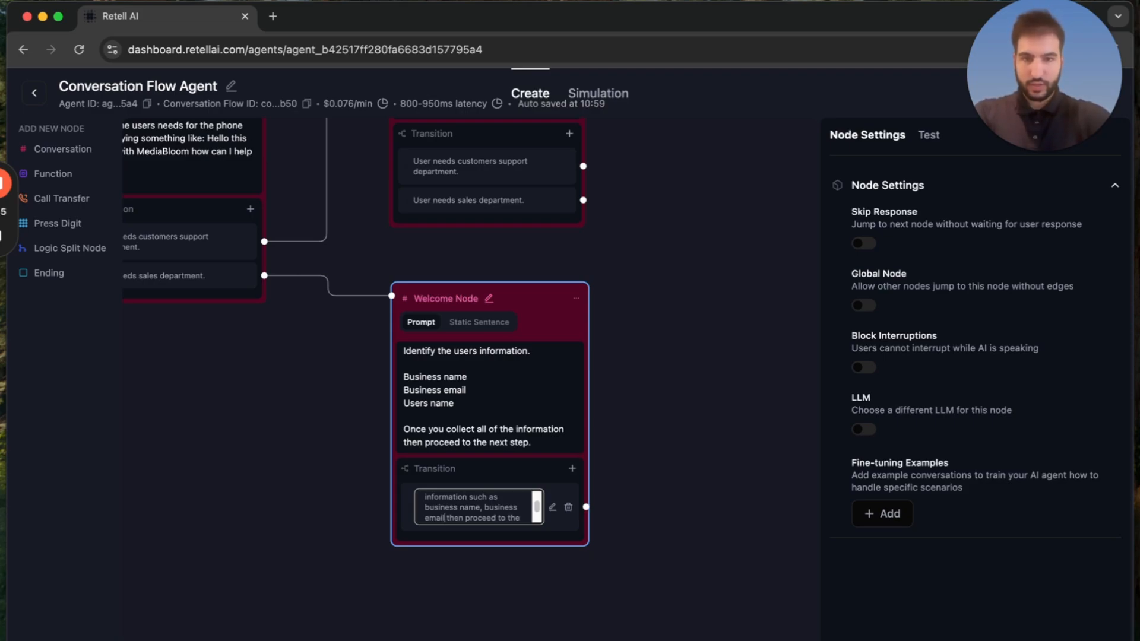
{"action": "type", "text": "and users name"}
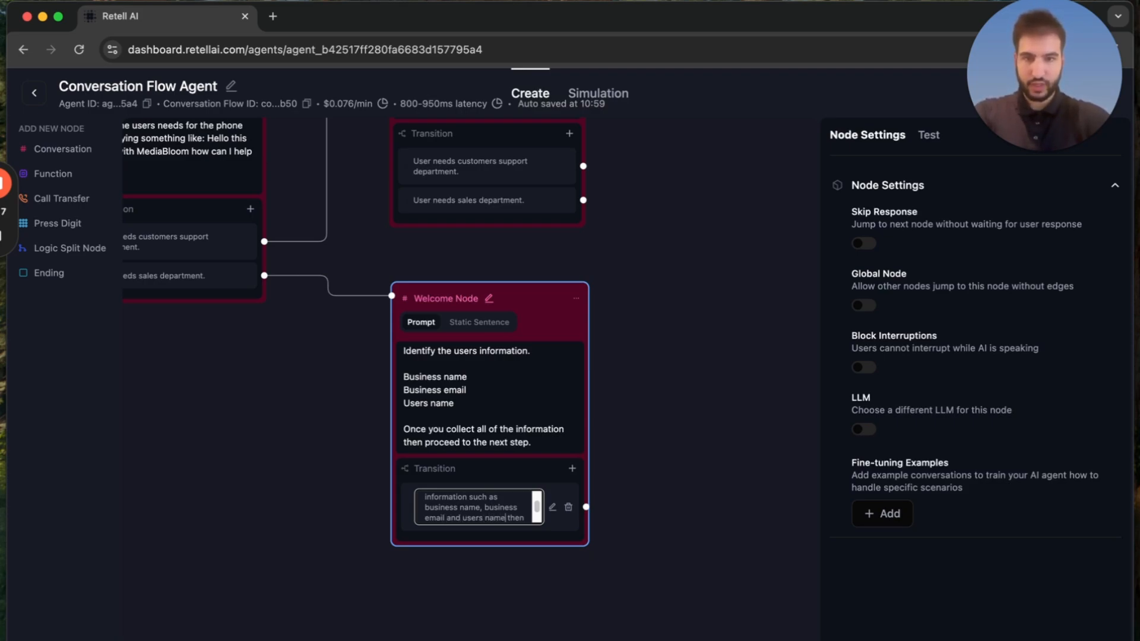
{"action": "left_click", "coordinate": [680, 434]}
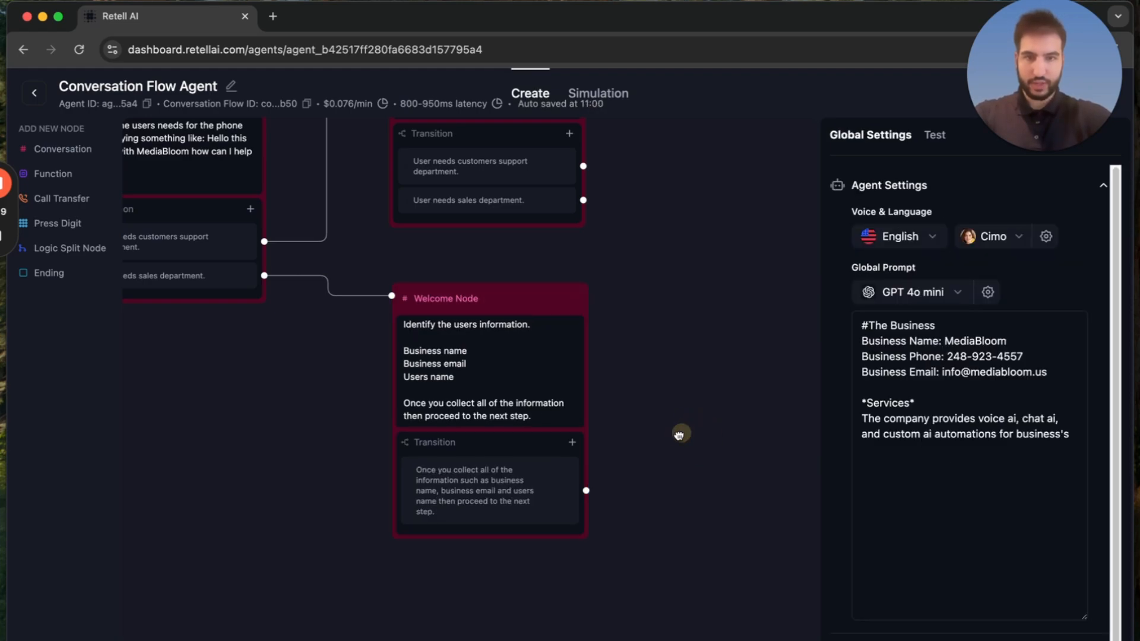
Duplicate the sales information node beside the original and connect the original's transition to the copy.
{"action": "left_click_drag", "start_coordinate": [680, 434], "coordinate": [604, 501]}
{"action": "left_click", "coordinate": [501, 366]}
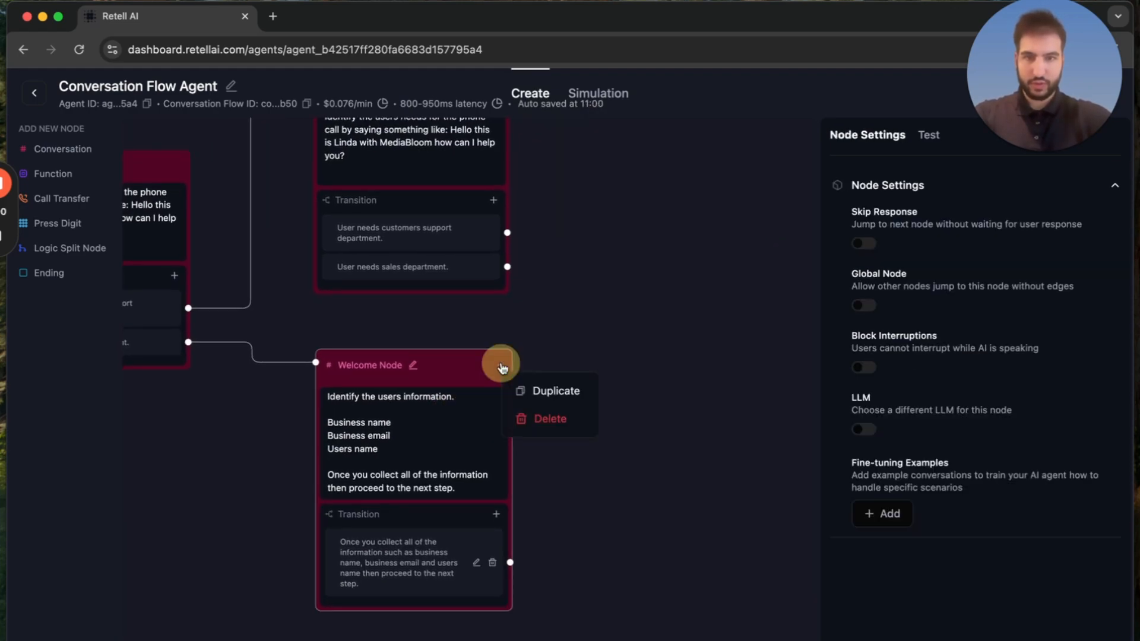
{"action": "left_click", "coordinate": [542, 392]}
{"action": "left_click_drag", "start_coordinate": [478, 402], "coordinate": [733, 369]}
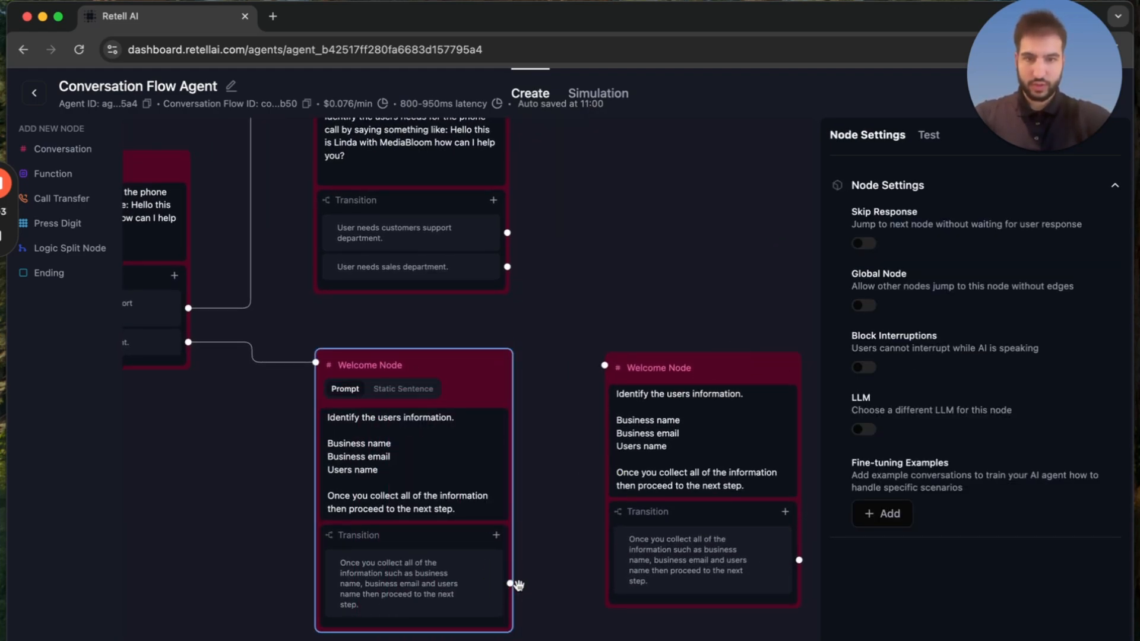
{"action": "left_click_drag", "start_coordinate": [510, 584], "coordinate": [474, 308]}
Replace the copied node's whole prompt with "Build rapport with the customer.".
{"action": "left_click", "coordinate": [588, 389]}
{"action": "left_click", "coordinate": [662, 482]}
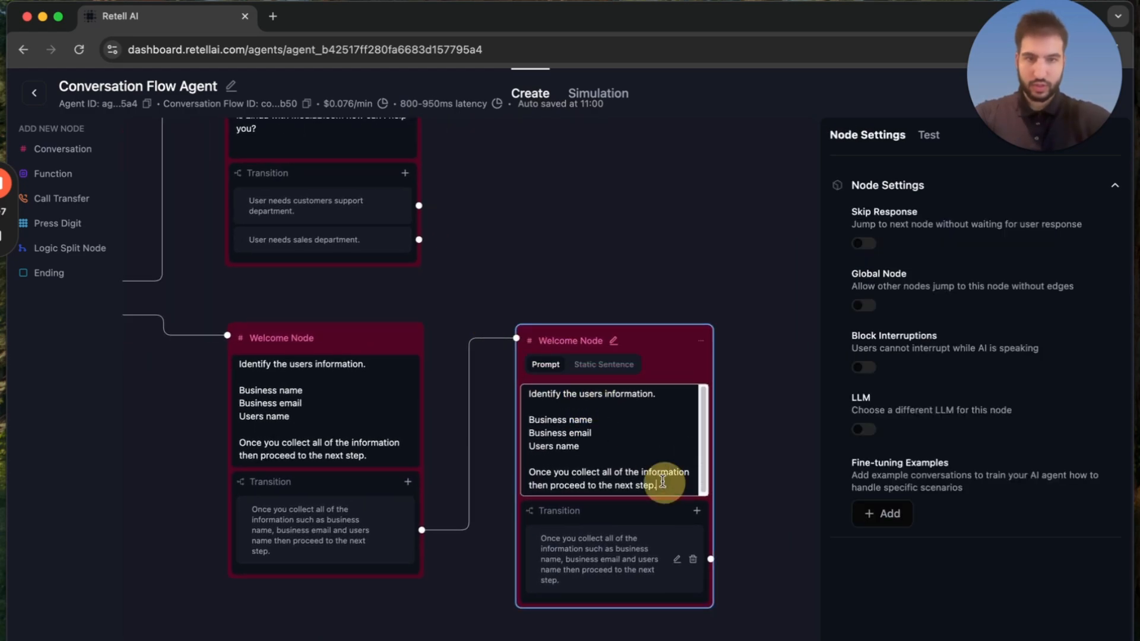
{"action": "left_click_drag", "start_coordinate": [662, 482], "coordinate": [516, 395]}
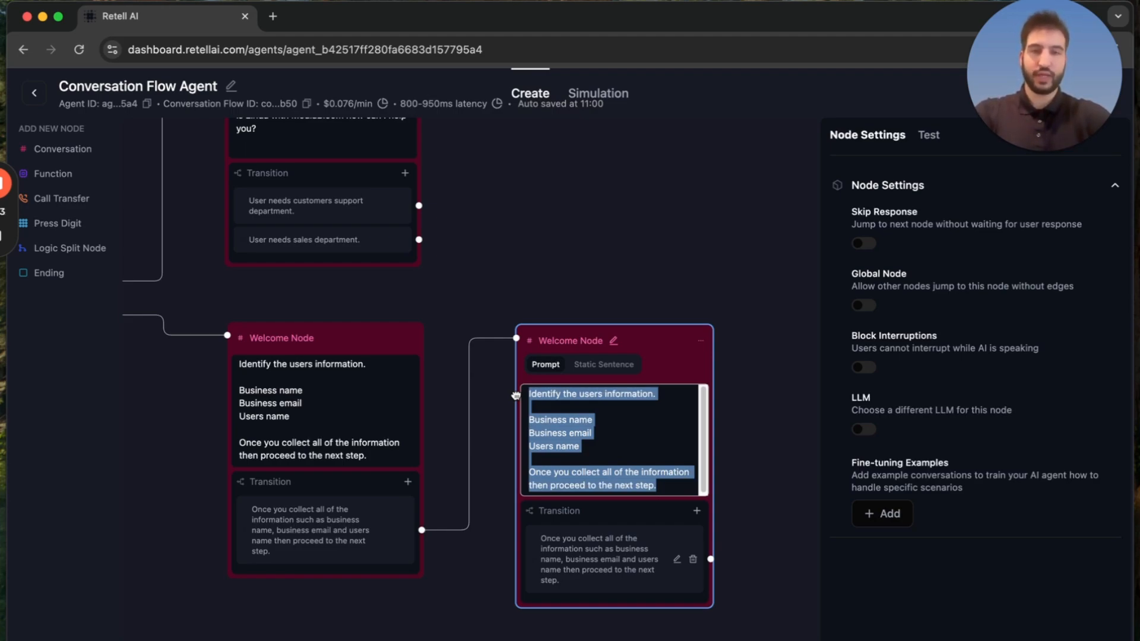
{"action": "type", "text": "Busine"}
{"action": "key", "text": "BackSpace"}
{"action": "key", "text": "BackSpace"}
{"action": "key", "text": "BackSpace"}
{"action": "key", "text": "BackSpace"}
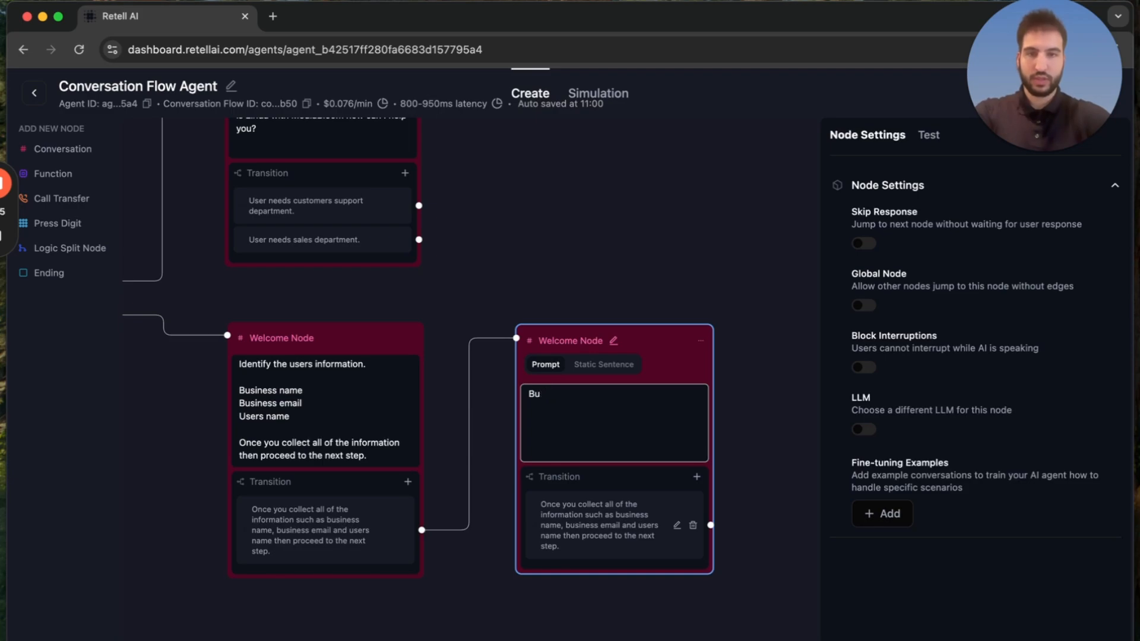
{"action": "type", "text": "ild basic"}
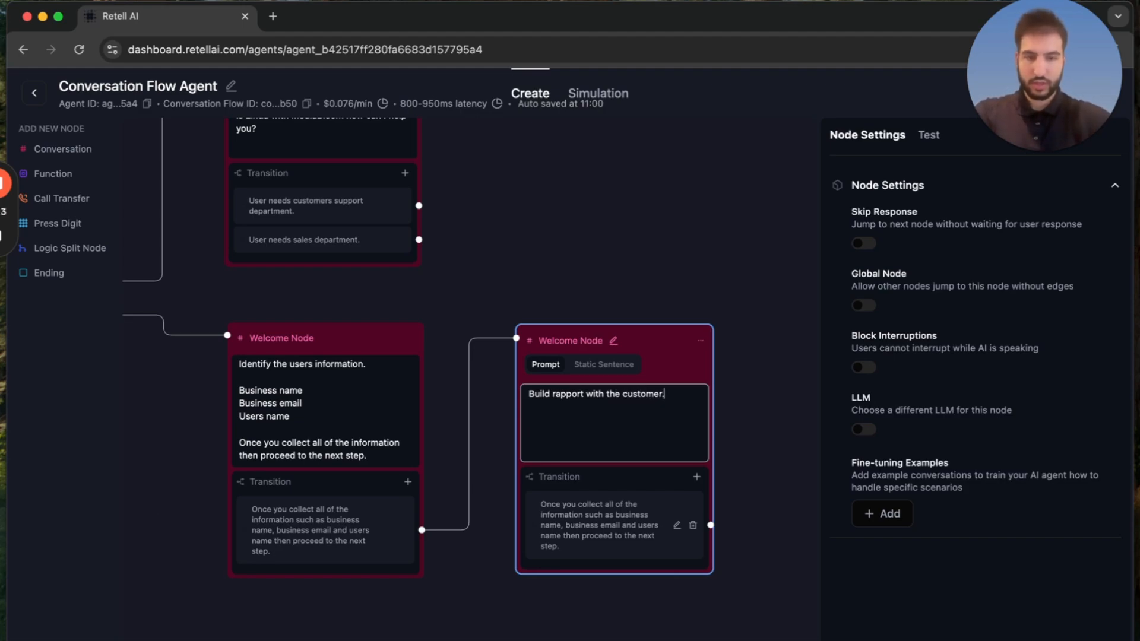
Replace the rapport node's transition condition with "Once you built some rapport with the customer then proceed to the next step.".
{"action": "left_click", "coordinate": [612, 509]}
{"action": "key", "text": "ctrl+a"}
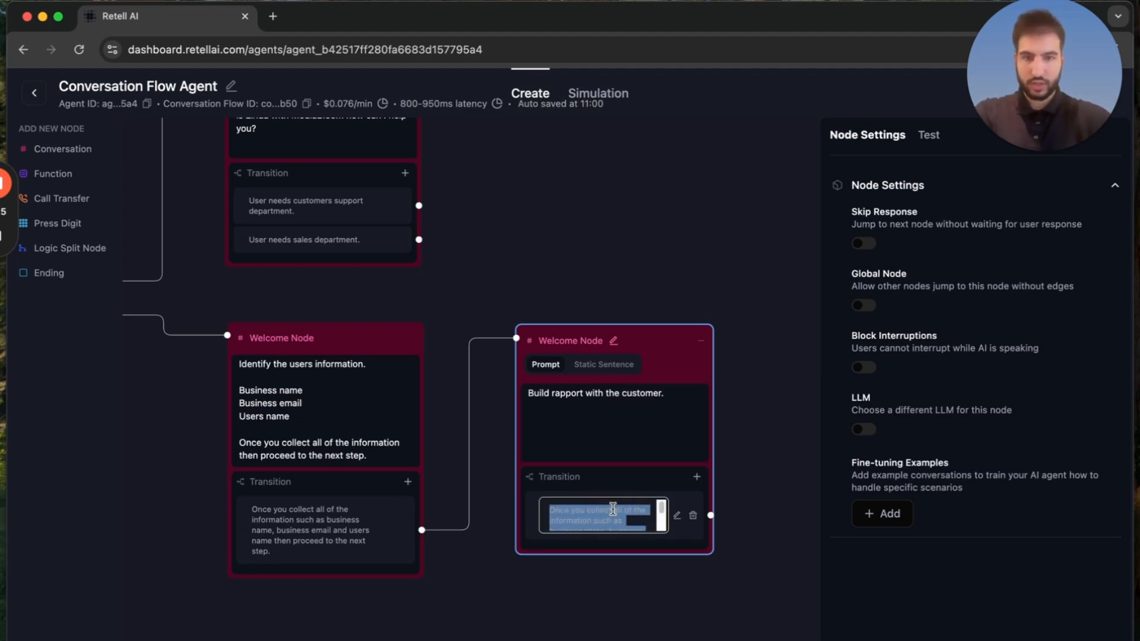
{"action": "type", "text": "once you buil"}
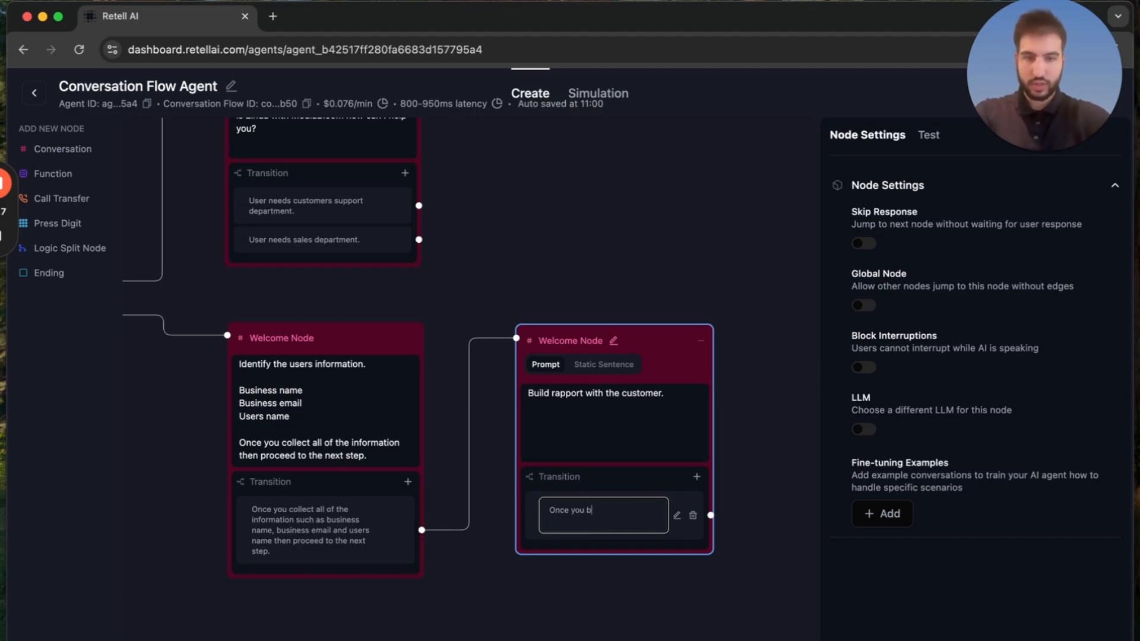
{"action": "type", "text": "t some rapport with the custo"}
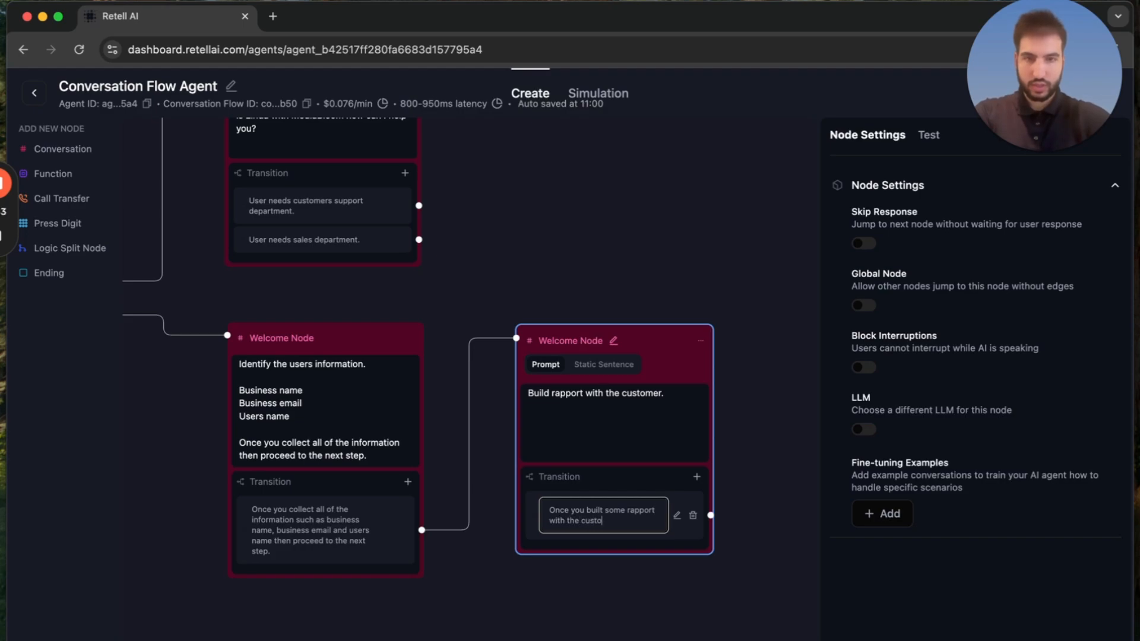
{"action": "type", "text": "mer then proceed "}
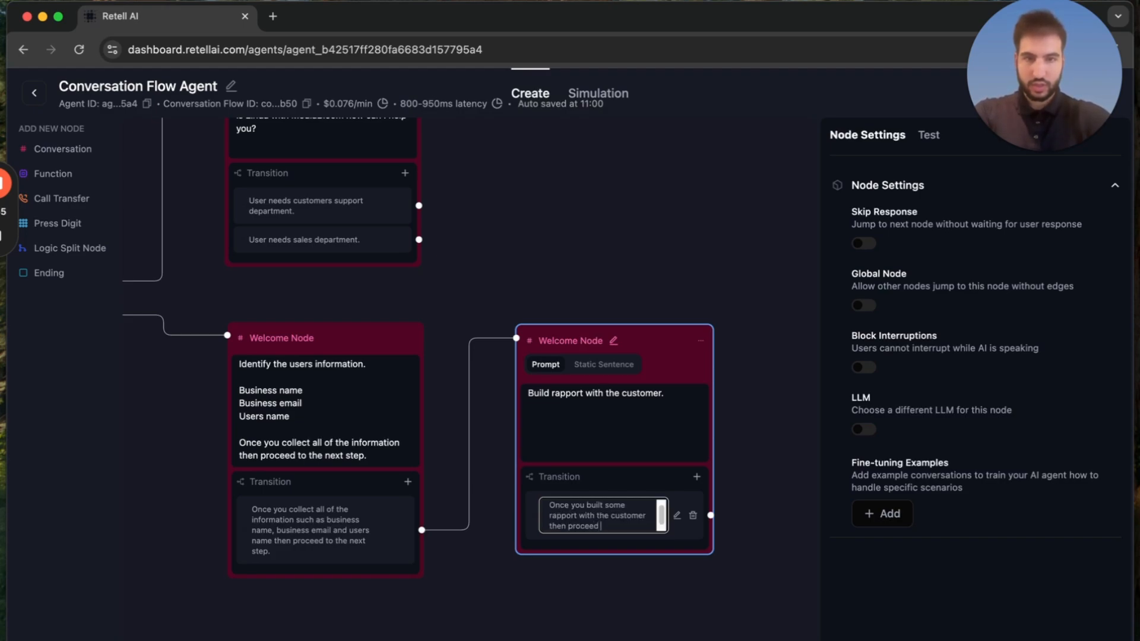
{"action": "type", "text": "to the next step."}
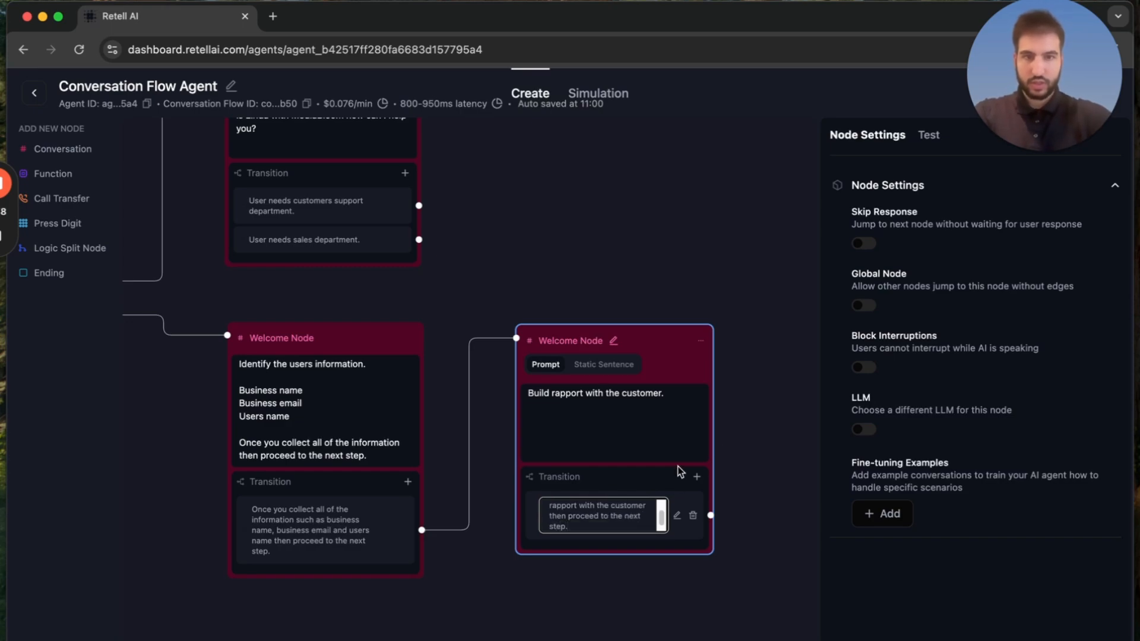
{"action": "left_click", "coordinate": [747, 425]}
{"action": "left_click_drag", "start_coordinate": [748, 425], "coordinate": [554, 412]}
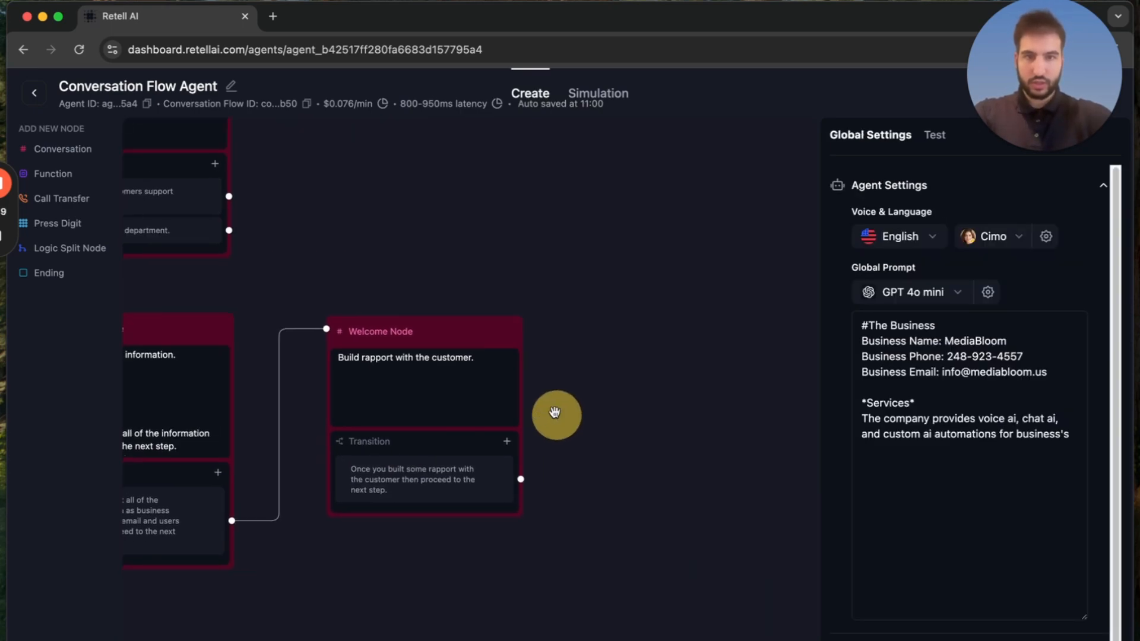
Duplicate the rapport node, place the copy beside the original, and connect the original's transition to it.
{"action": "left_click", "coordinate": [512, 334]}
{"action": "left_click", "coordinate": [539, 364]}
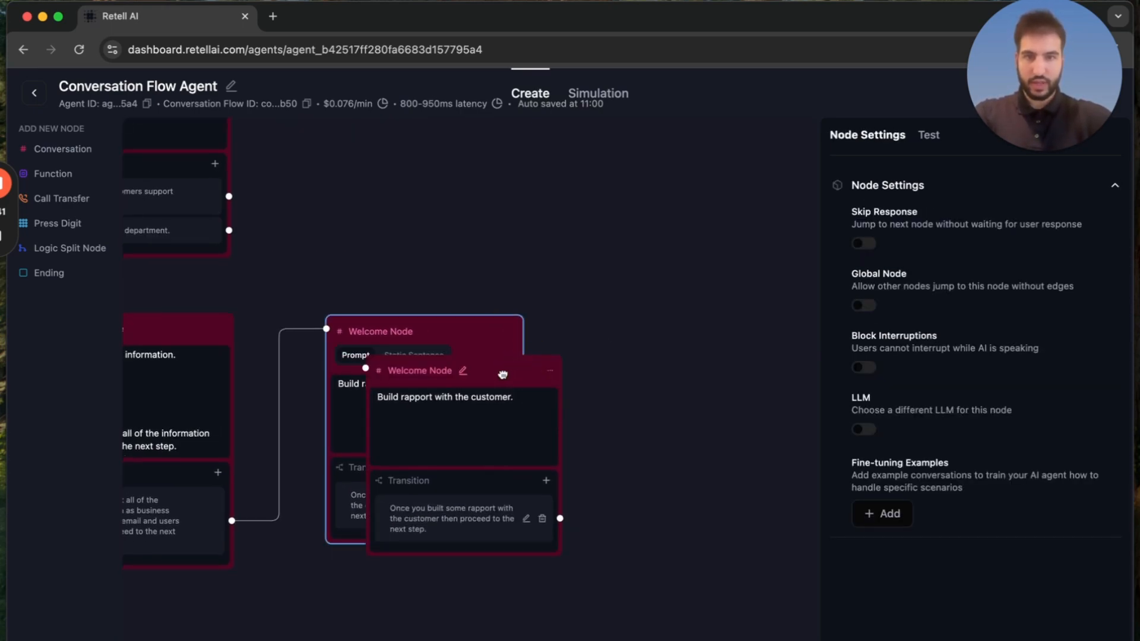
{"action": "left_click_drag", "start_coordinate": [484, 376], "coordinate": [738, 351]}
{"action": "left_click_drag", "start_coordinate": [522, 506], "coordinate": [610, 344]}
{"action": "left_click_drag", "start_coordinate": [625, 306], "coordinate": [504, 279]}
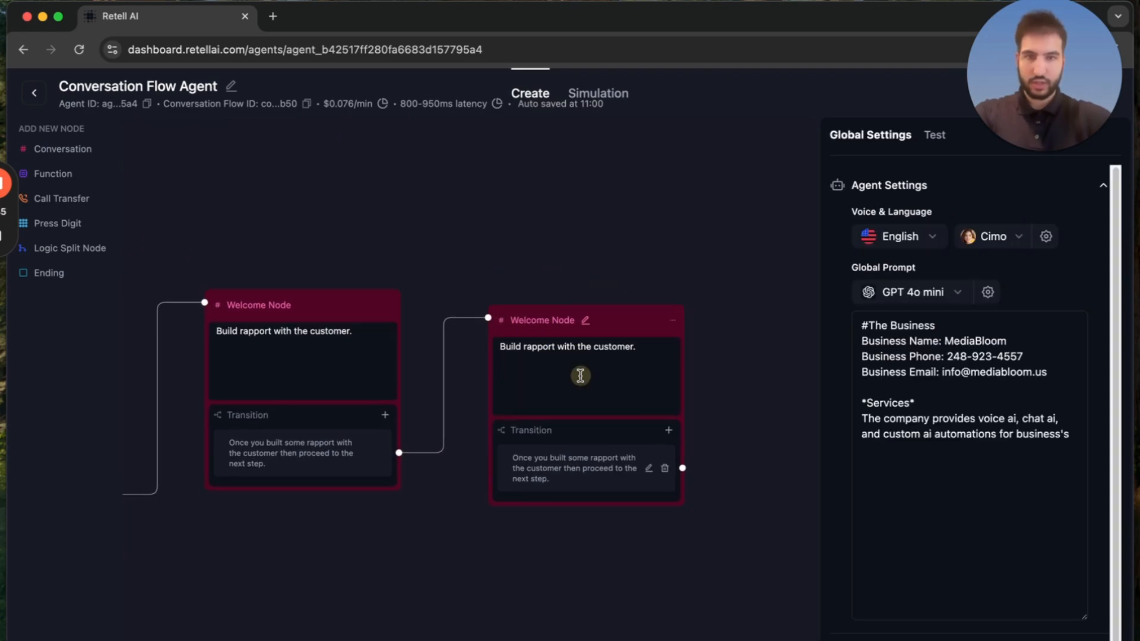
Switch the copied node to a static sentence reading "Great, and what were you looking to achieve by using a developmet team such as ourselves.".
{"action": "left_click", "coordinate": [581, 376]}
{"action": "left_click", "coordinate": [572, 346]}
{"action": "triple_click", "coordinate": [622, 373]}
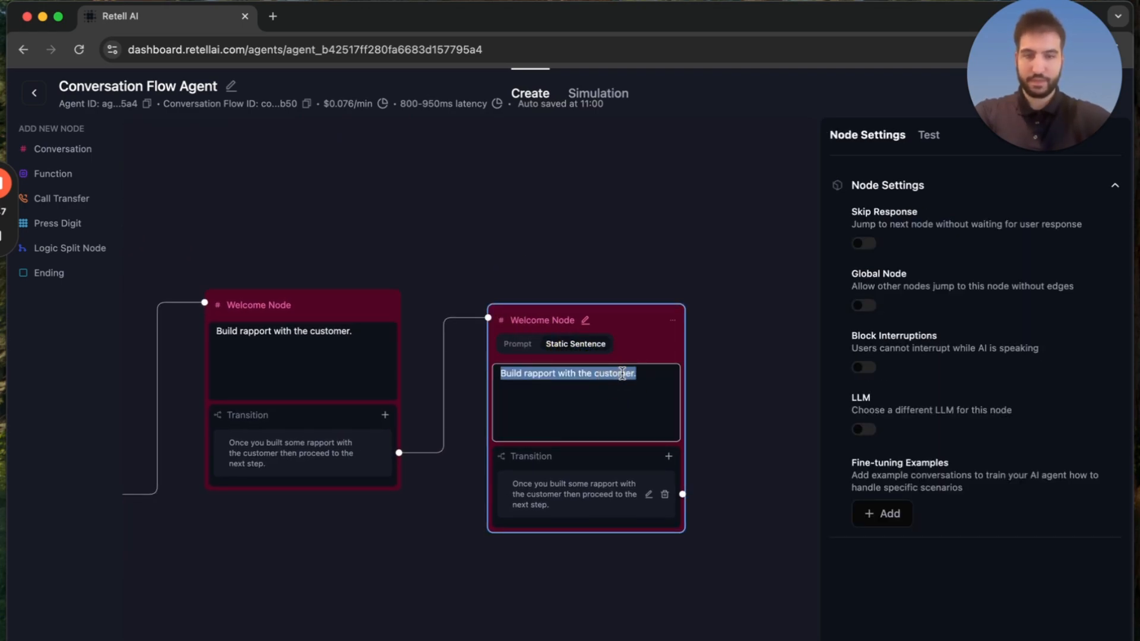
{"action": "type", "text": "Great, and what were you looki"}
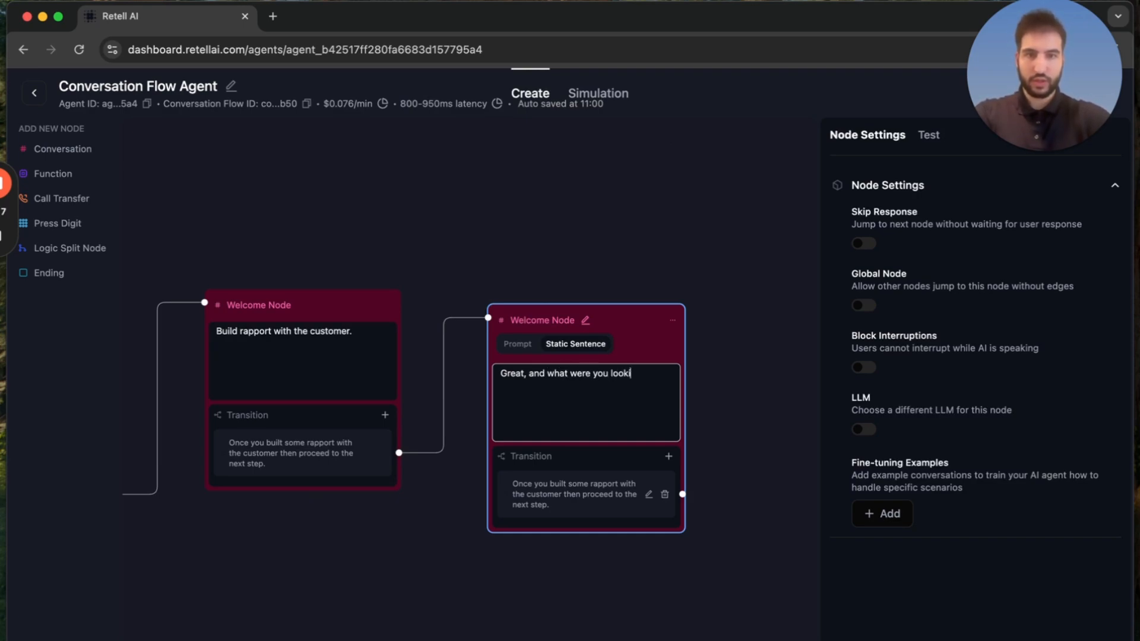
{"action": "type", "text": "ev"}
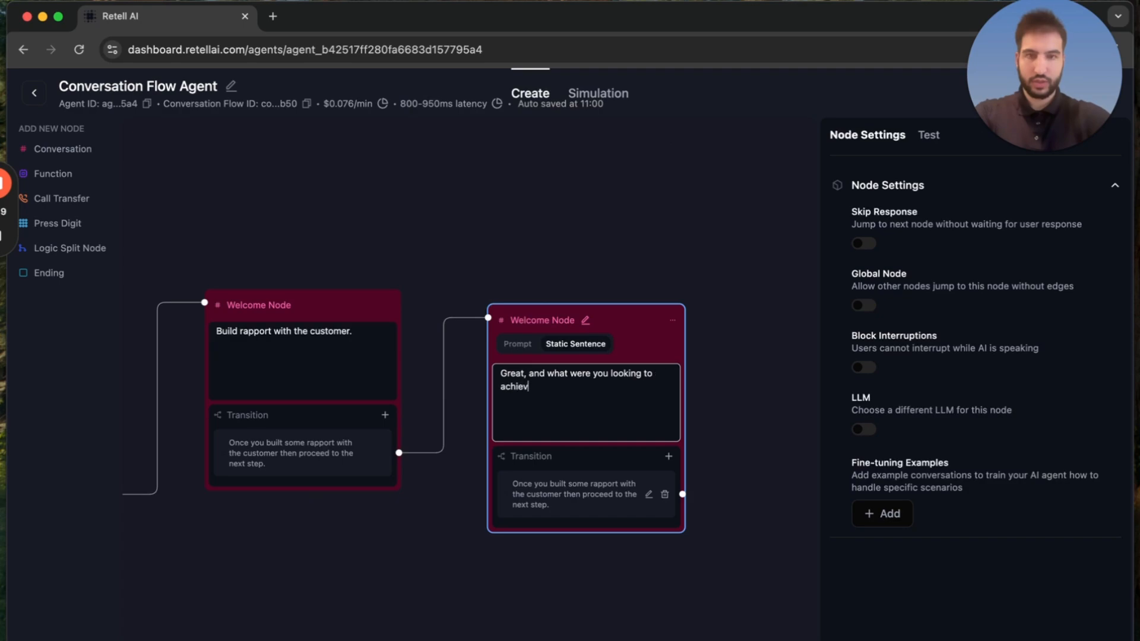
{"action": "type", "text": "e by using a developme"}
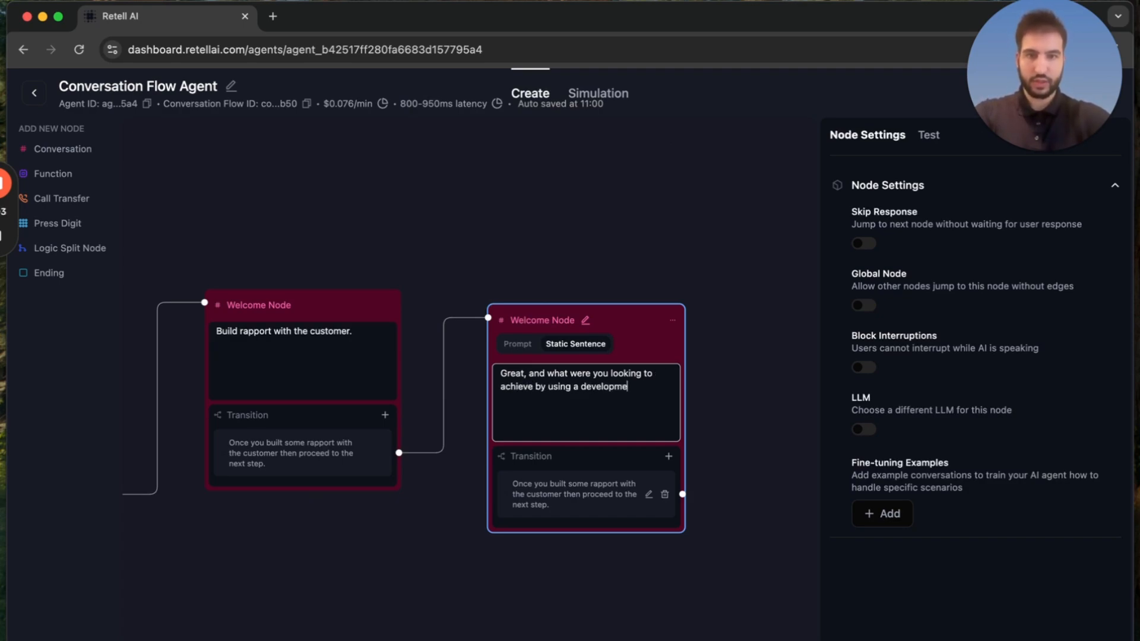
{"action": "type", "text": "t team such as ourselves."}
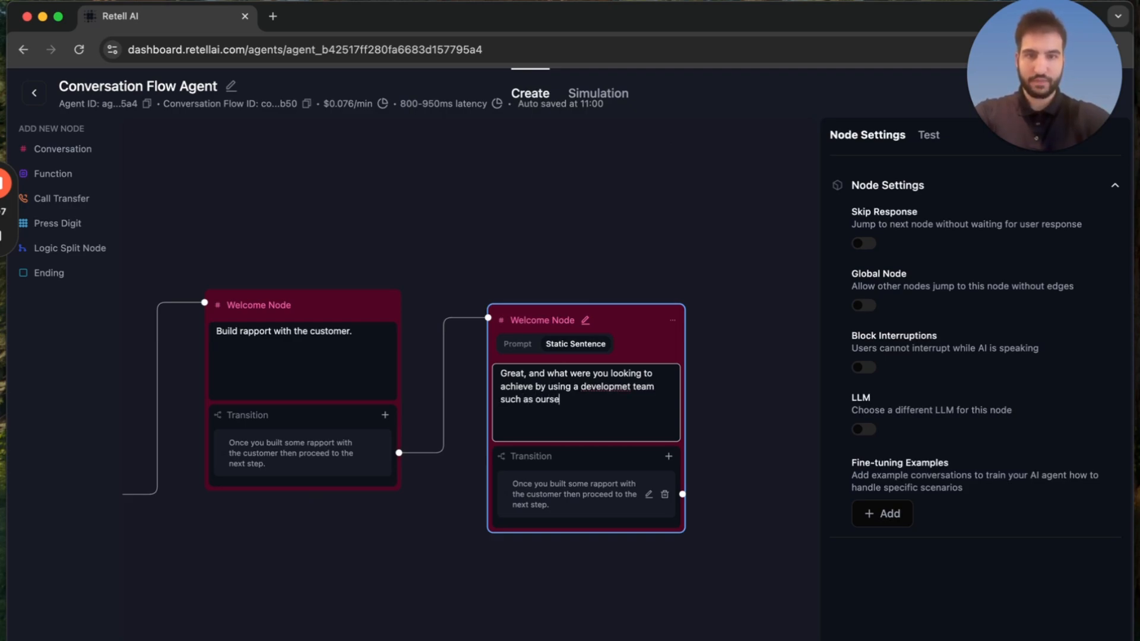
Correct the spelling of "development" in the new node's static sentence.
{"action": "right_click", "coordinate": [623, 386]}
{"action": "left_click", "coordinate": [674, 271]}
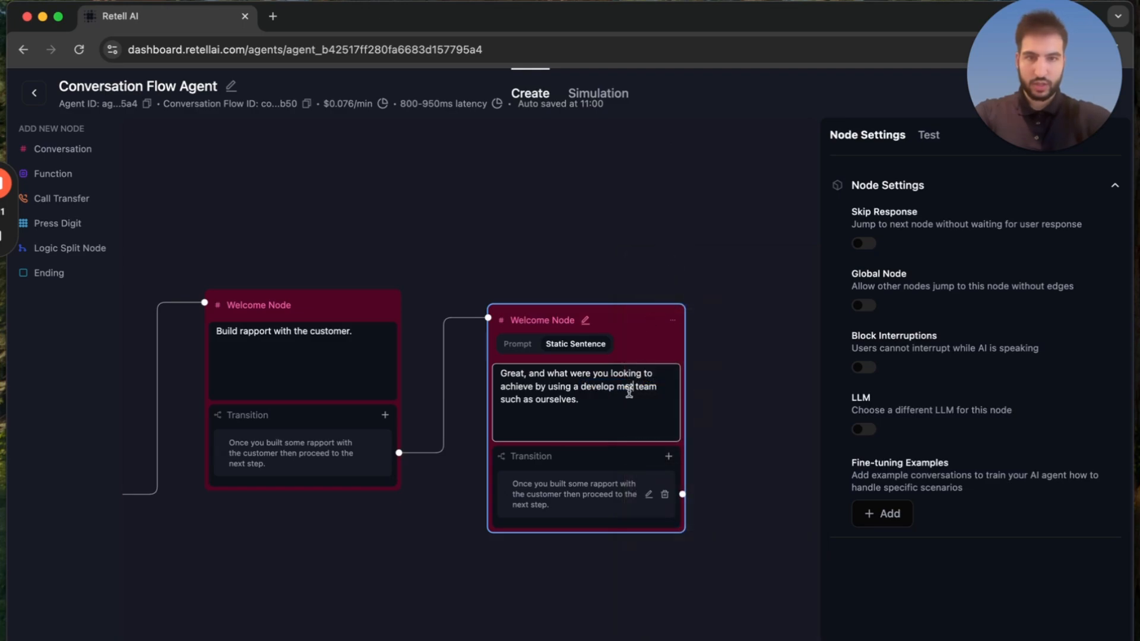
{"action": "double_click", "coordinate": [603, 387]}
{"action": "left_click", "coordinate": [615, 386]}
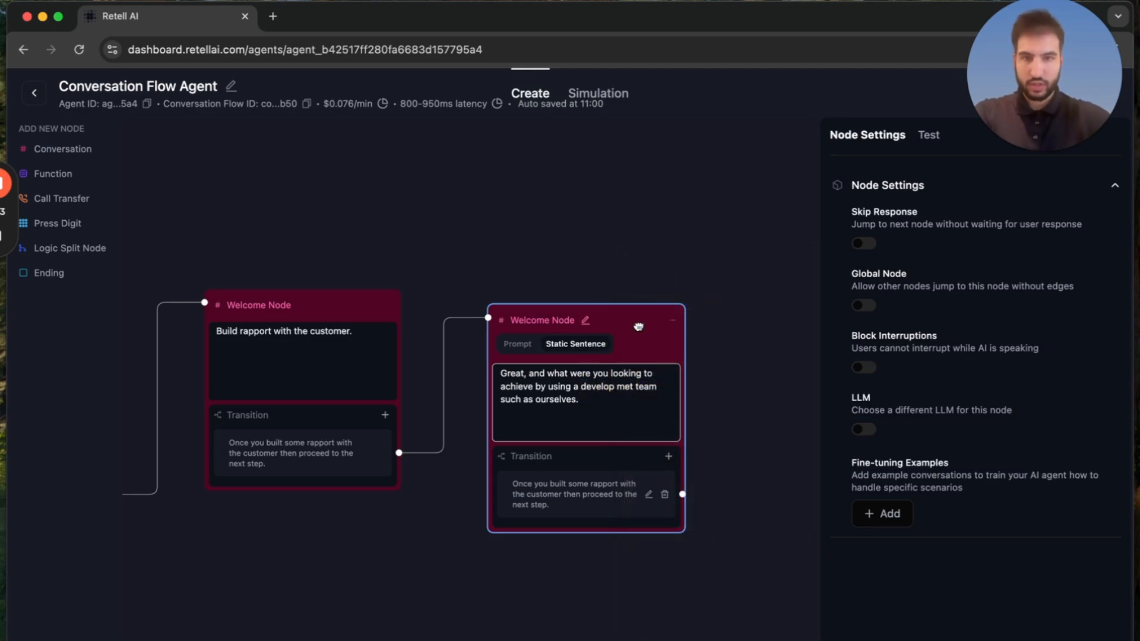
{"action": "key", "text": "Delete"}
{"action": "left_click", "coordinate": [627, 386]}
{"action": "type", "text": "n"}
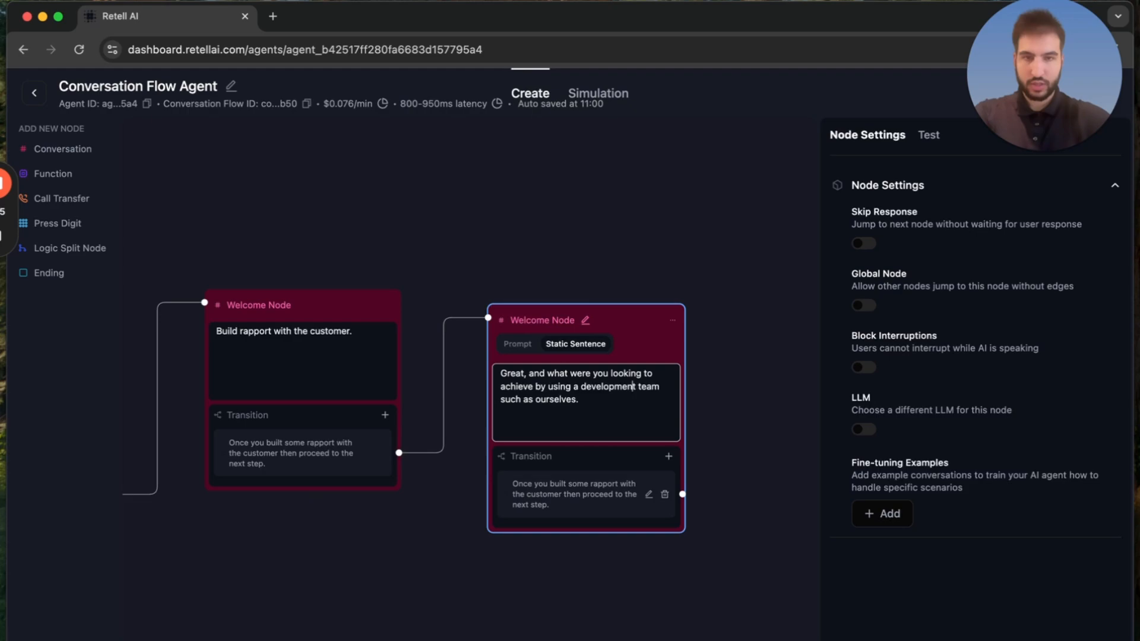
{"action": "left_click", "coordinate": [593, 407]}
Replace the support branch node's whole prompt with a copy of the sales information node's prompt.
{"action": "left_click", "coordinate": [765, 390]}
{"action": "left_click_drag", "start_coordinate": [737, 404], "coordinate": [713, 407]}
{"action": "left_click_drag", "start_coordinate": [461, 213], "coordinate": [776, 257]}
{"action": "left_click_drag", "start_coordinate": [557, 274], "coordinate": [615, 413]}
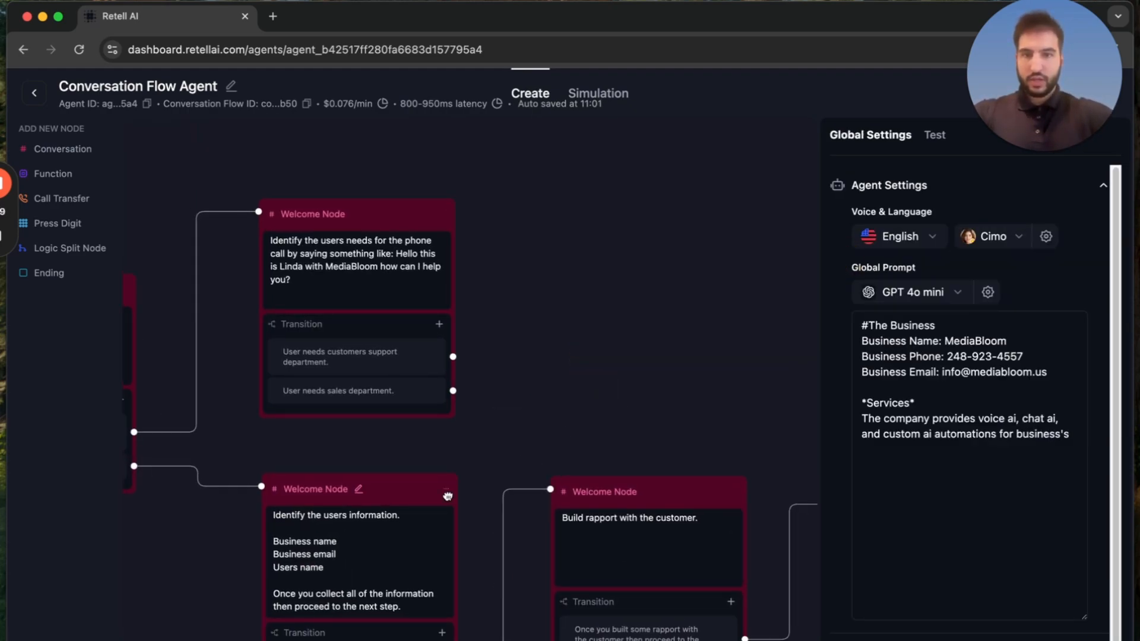
{"action": "left_click", "coordinate": [377, 537]}
{"action": "key", "text": "super+a"}
{"action": "key", "text": "super+c"}
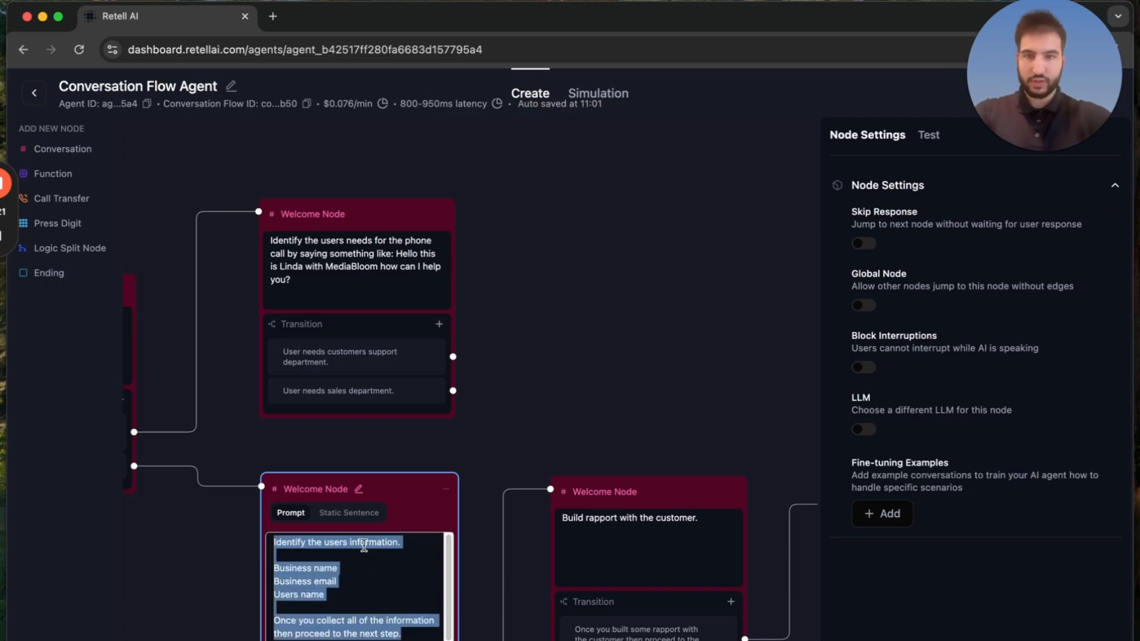
{"action": "left_click", "coordinate": [351, 255]}
{"action": "key", "text": "super+a"}
{"action": "key", "text": "super+v"}
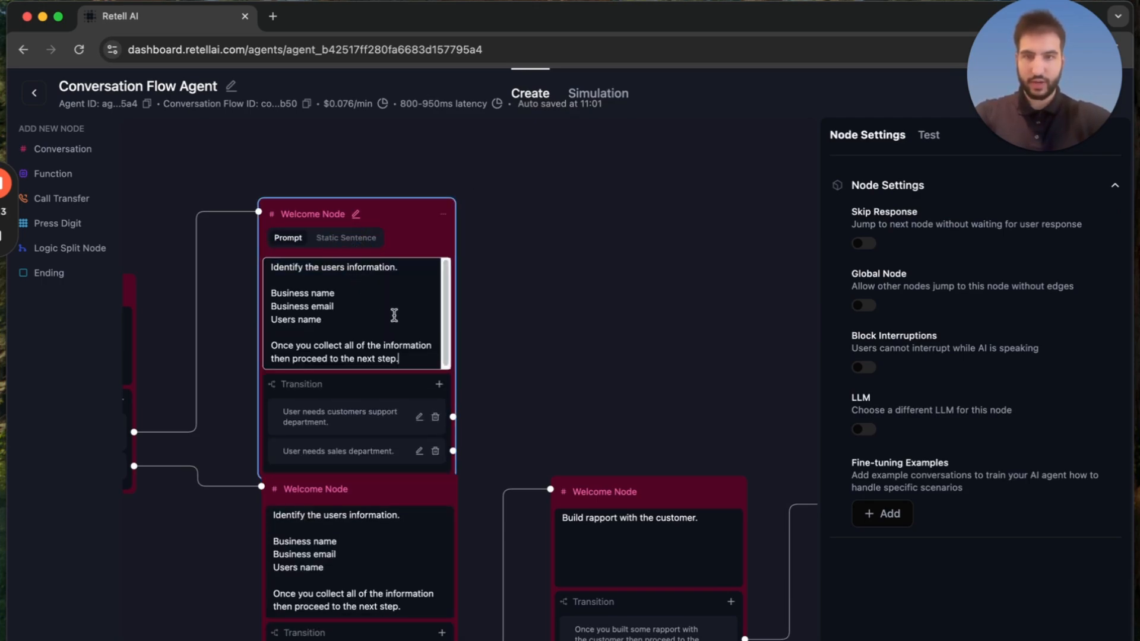
Replace the support node's customer support transition with the sales node's information-collection condition and delete its "User needs sales department." transition.
{"action": "left_click_drag", "start_coordinate": [553, 351], "coordinate": [552, 272]}
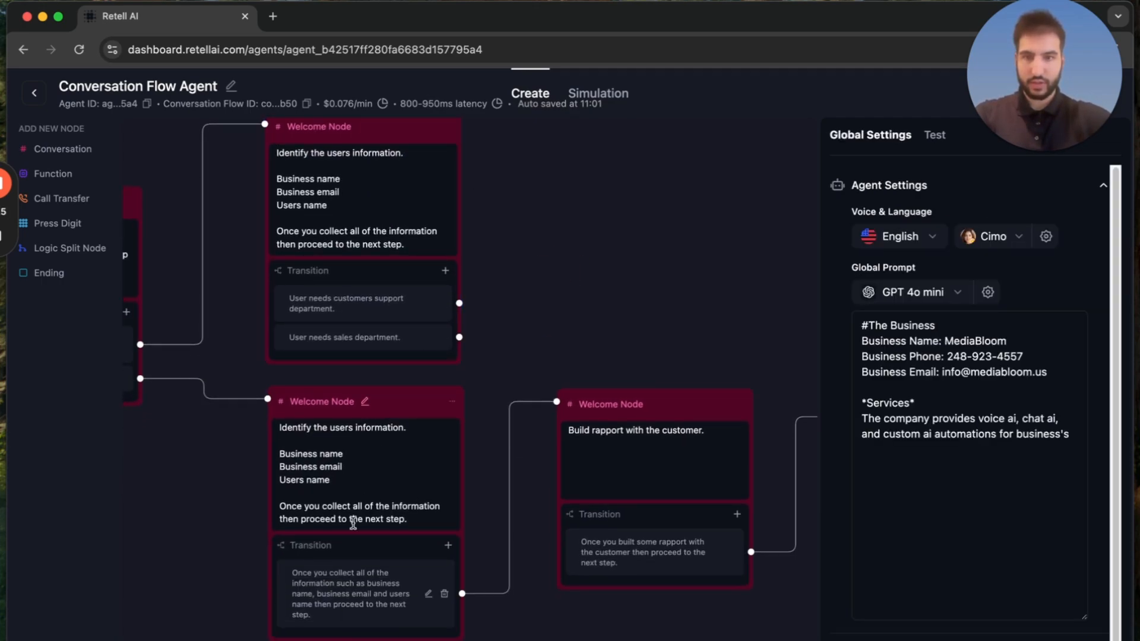
{"action": "left_click", "coordinate": [351, 580]}
{"action": "left_click", "coordinate": [355, 606]}
{"action": "key", "text": "super+a"}
{"action": "key", "text": "super+c"}
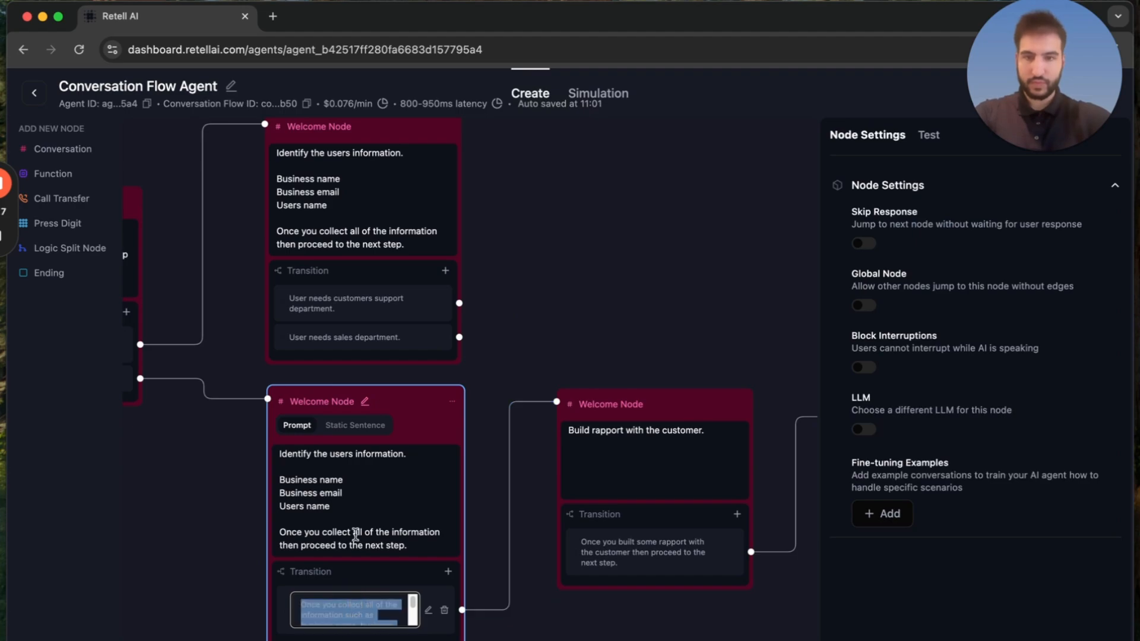
{"action": "left_click", "coordinate": [379, 303]}
{"action": "left_click", "coordinate": [358, 342]}
{"action": "key", "text": "super+a"}
{"action": "key", "text": "super+v"}
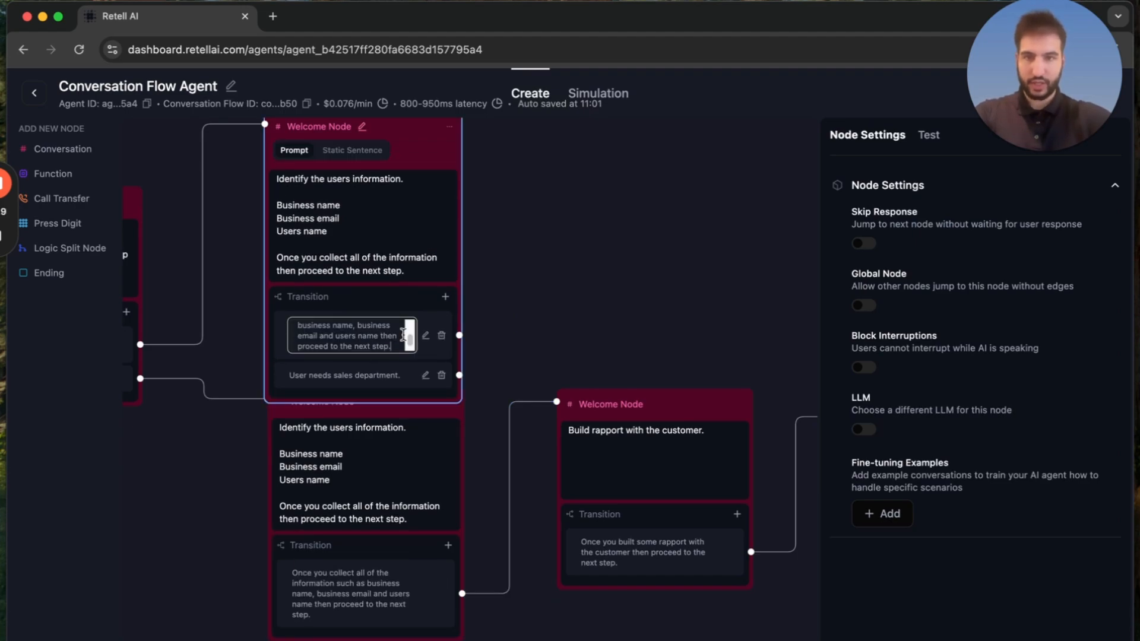
{"action": "left_click", "coordinate": [441, 375]}
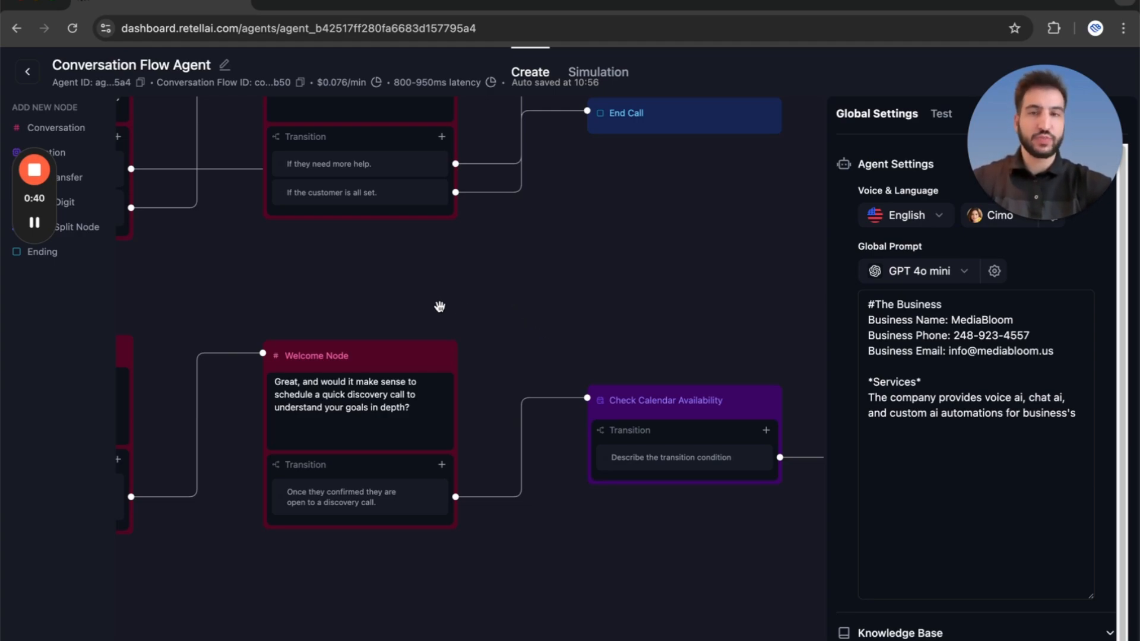
Examine the finished flow's sales branch from the needs-identification node through the caller information and rapport nodes.
{"action": "left_click_drag", "start_coordinate": [404, 290], "coordinate": [580, 342]}
{"action": "left_click_drag", "start_coordinate": [423, 319], "coordinate": [608, 300]}
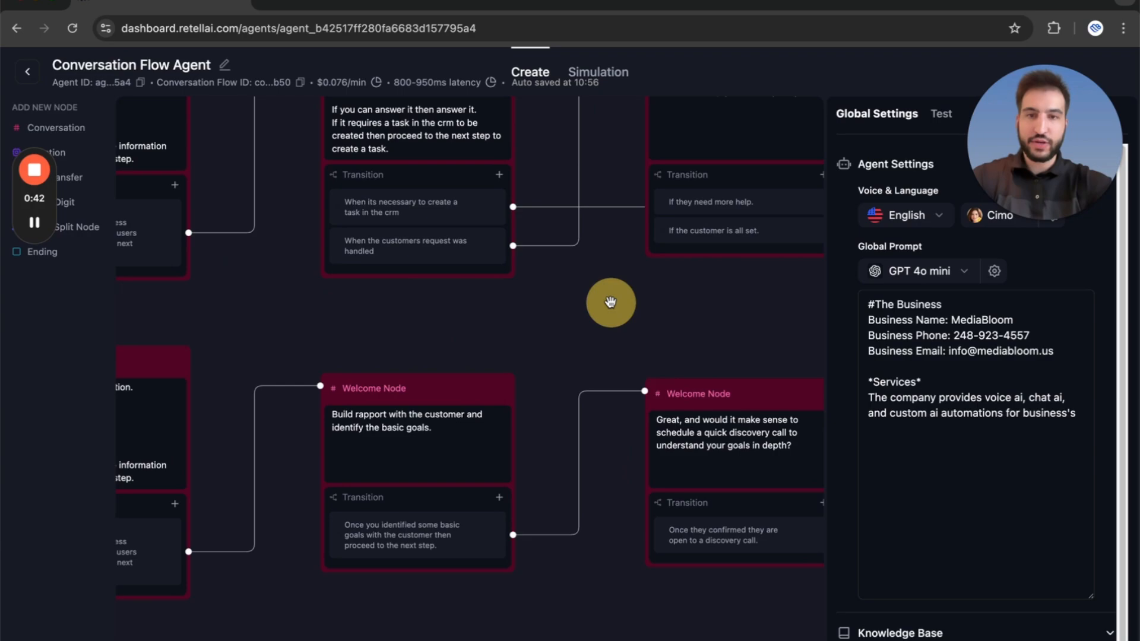
{"action": "left_click_drag", "start_coordinate": [533, 344], "coordinate": [598, 315]}
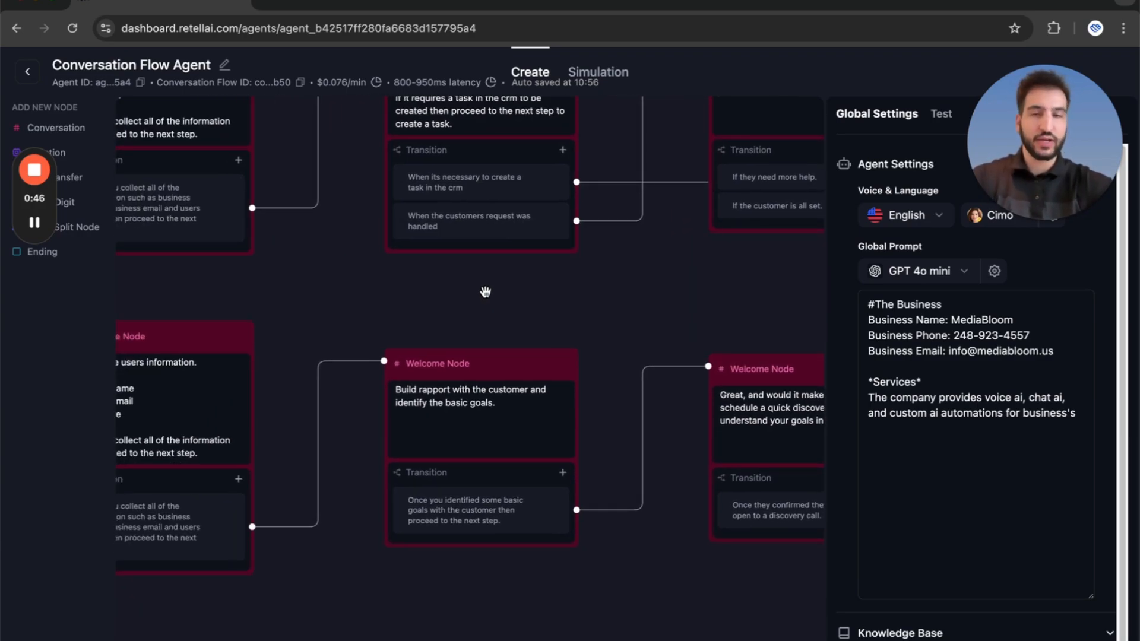
{"action": "left_click_drag", "start_coordinate": [486, 292], "coordinate": [643, 250]}
{"action": "left_click_drag", "start_coordinate": [453, 277], "coordinate": [508, 276]}
{"action": "left_click_drag", "start_coordinate": [355, 268], "coordinate": [550, 258]}
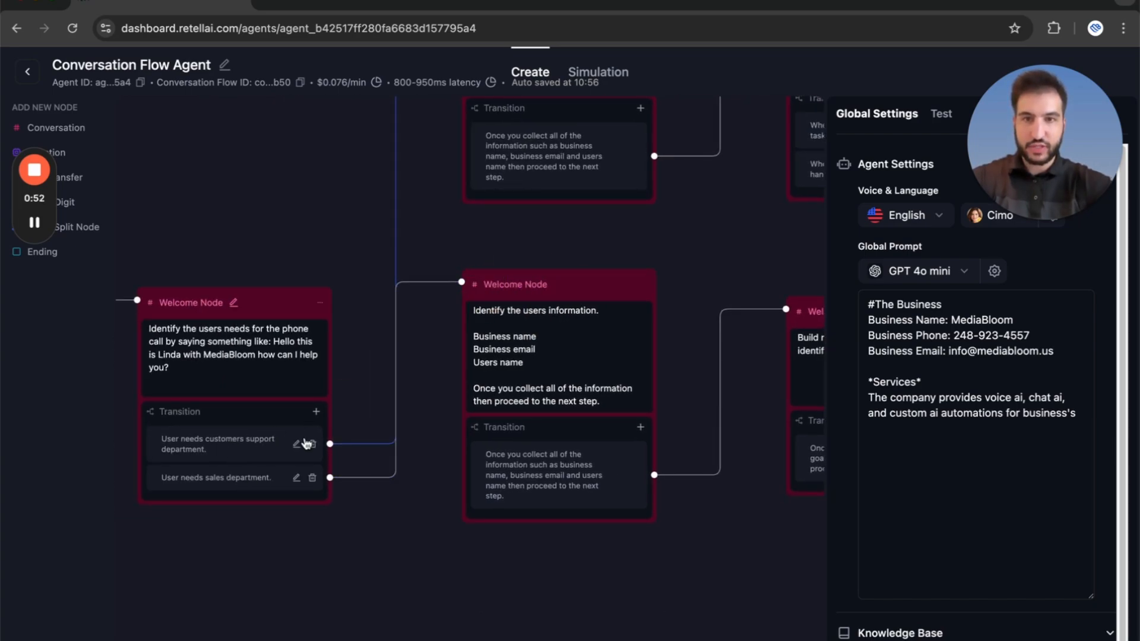
{"action": "left_click_drag", "start_coordinate": [443, 342], "coordinate": [293, 369]}
{"action": "scroll", "coordinate": [360, 375], "scroll_direction": "up", "scroll_amount": 1}
{"action": "scroll", "coordinate": [360, 375], "scroll_direction": "up", "scroll_amount": 1}
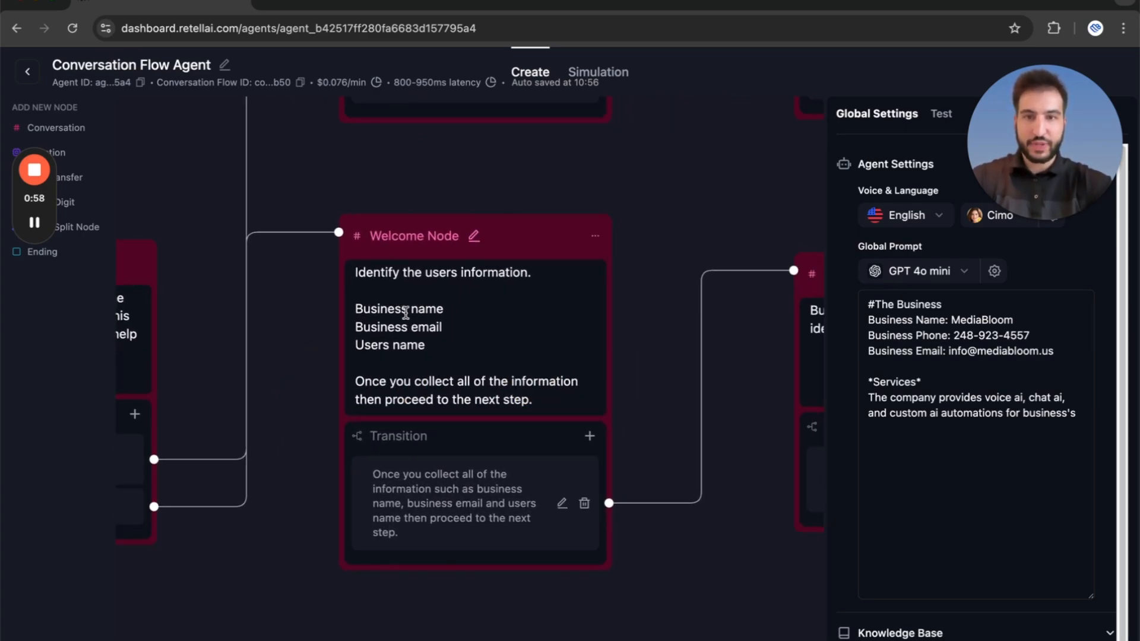
{"action": "left_click_drag", "start_coordinate": [638, 248], "coordinate": [377, 224]}
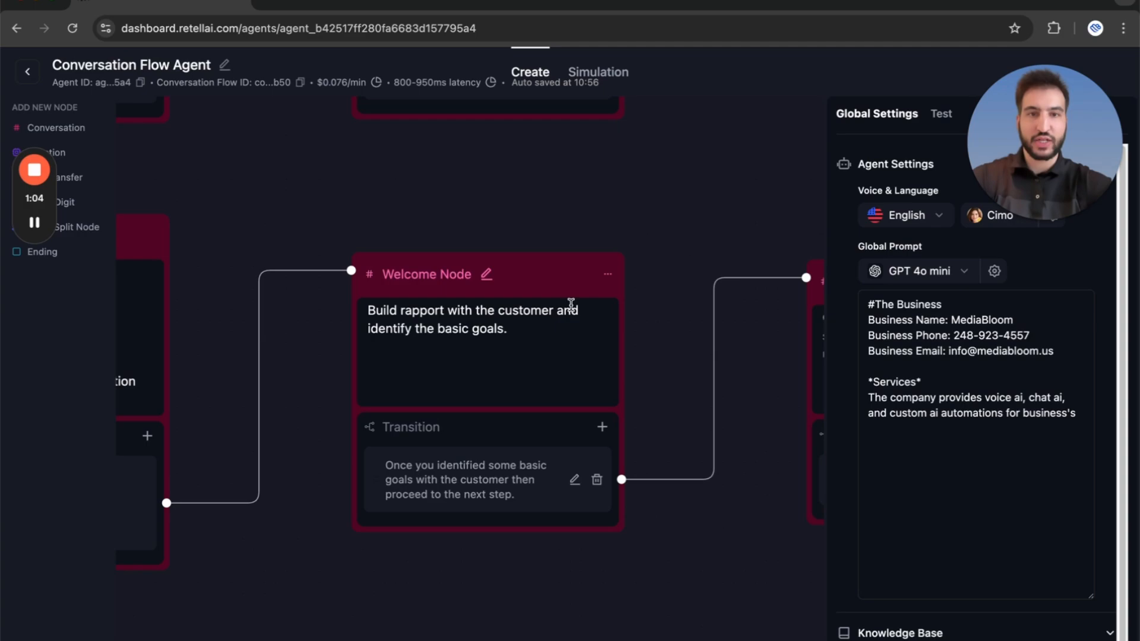
{"action": "left_click_drag", "start_coordinate": [676, 264], "coordinate": [404, 196]}
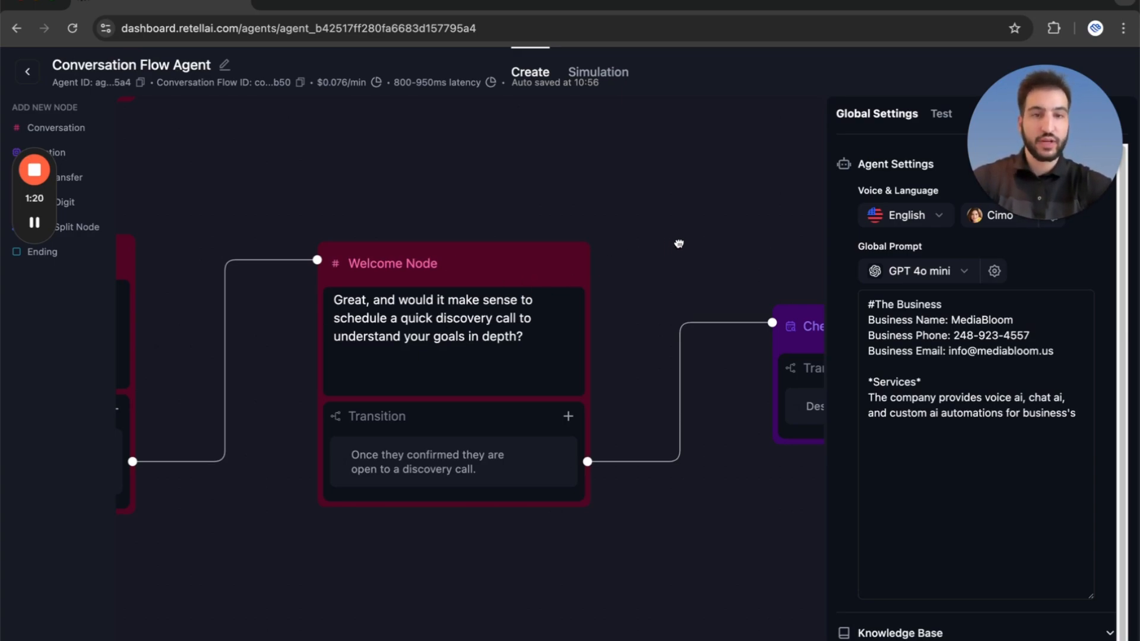
Examine the rest of the sales branch, from the calendar availability check through appointment booking to the call ending.
{"action": "left_click_drag", "start_coordinate": [677, 244], "coordinate": [303, 194]}
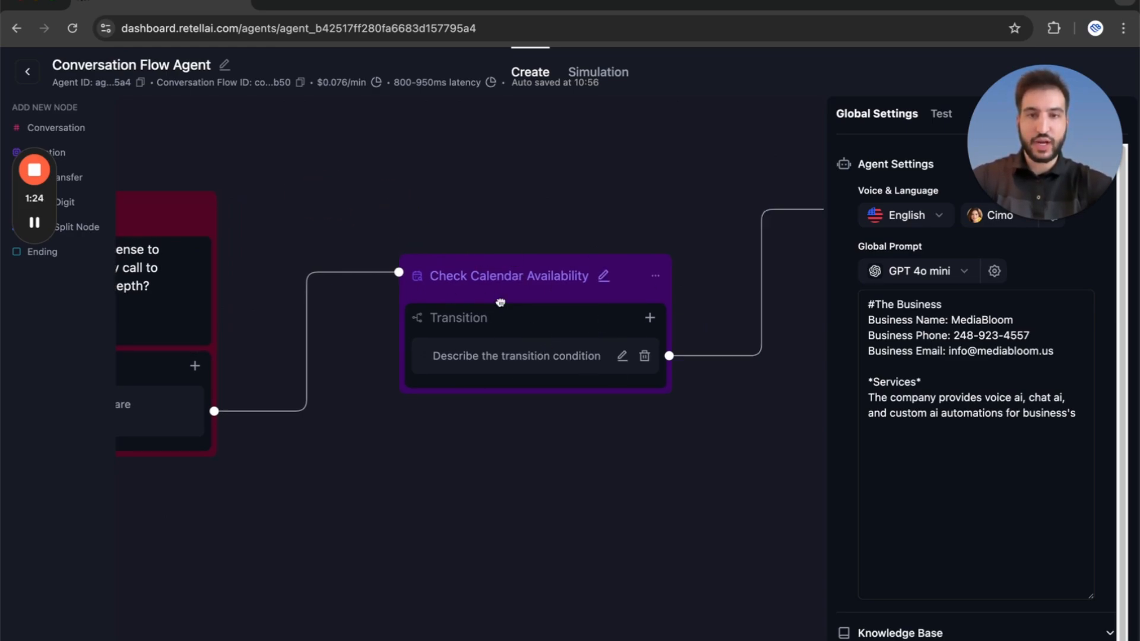
{"action": "left_click_drag", "start_coordinate": [663, 492], "coordinate": [222, 509]}
{"action": "left_click_drag", "start_coordinate": [432, 513], "coordinate": [348, 491]}
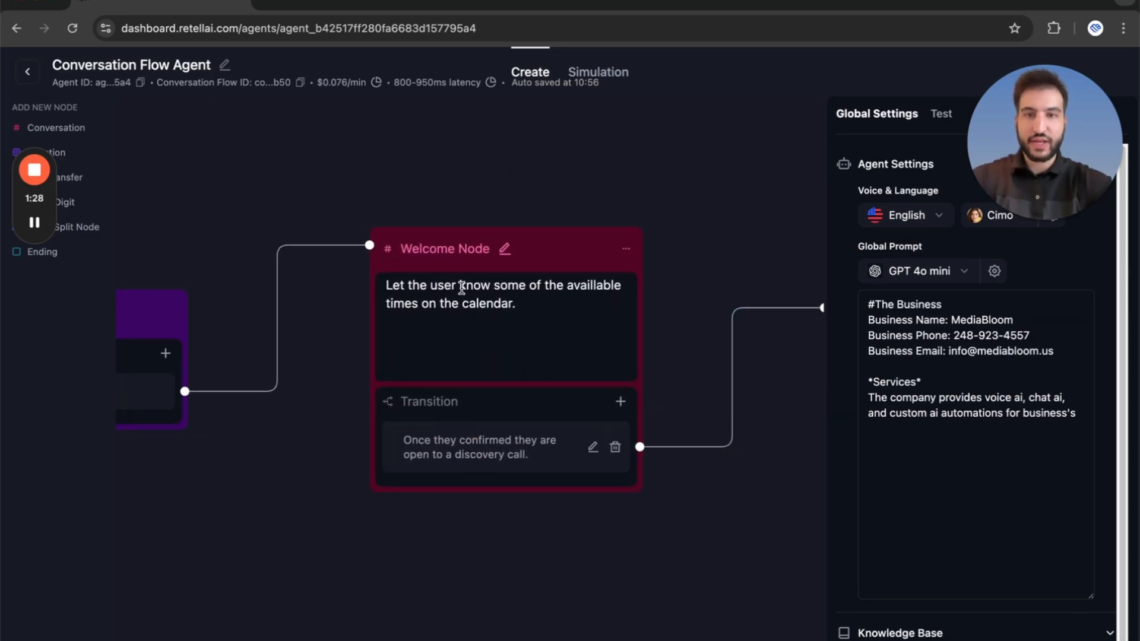
{"action": "left_click_drag", "start_coordinate": [319, 431], "coordinate": [570, 407]}
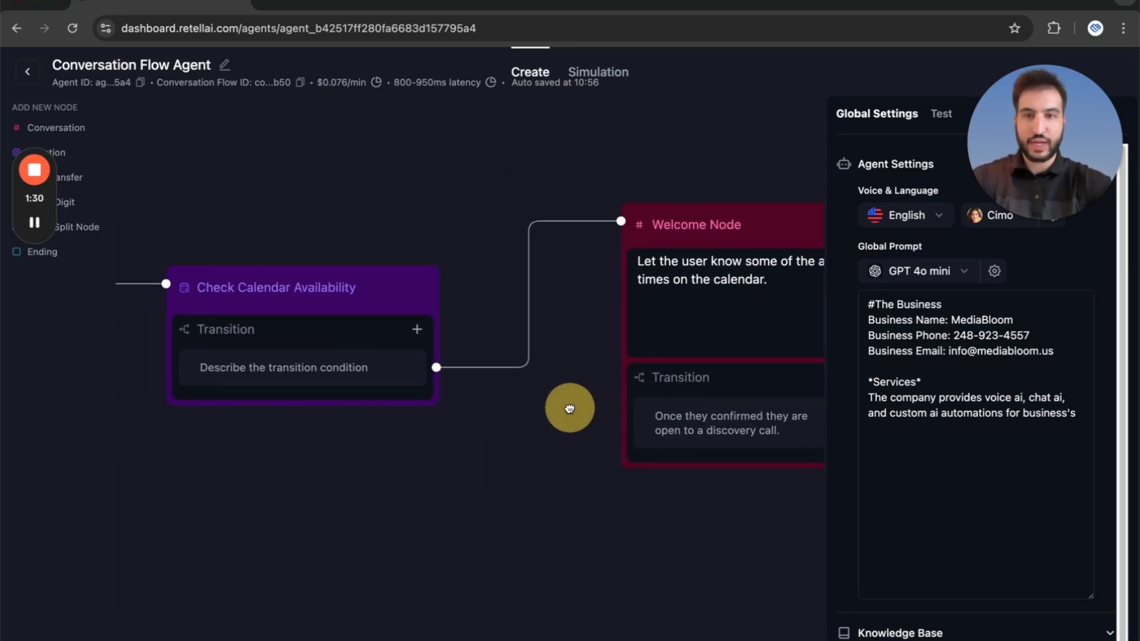
{"action": "left_click_drag", "start_coordinate": [547, 465], "coordinate": [137, 438]}
{"action": "left_click_drag", "start_coordinate": [611, 506], "coordinate": [351, 504]}
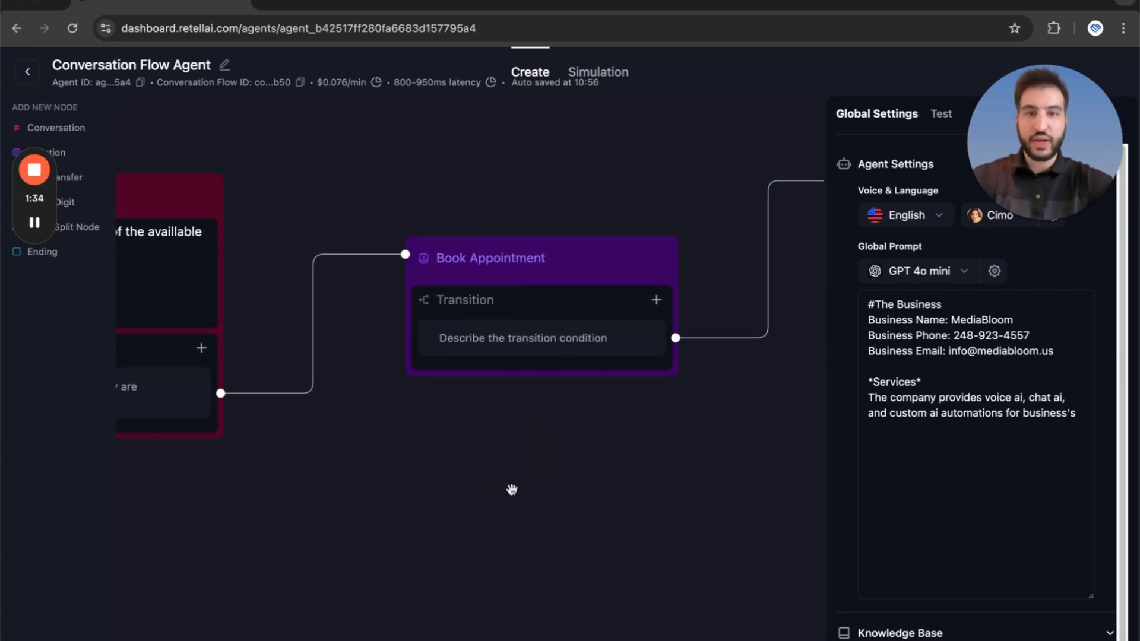
{"action": "left_click_drag", "start_coordinate": [511, 488], "coordinate": [198, 476]}
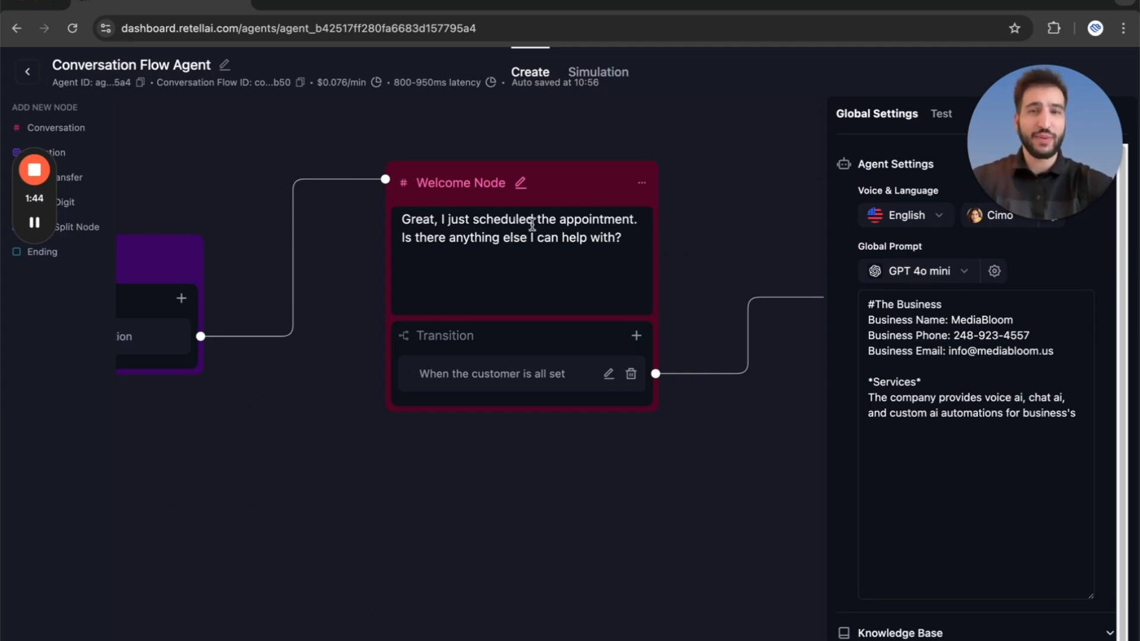
{"action": "left_click_drag", "start_coordinate": [732, 235], "coordinate": [390, 221]}
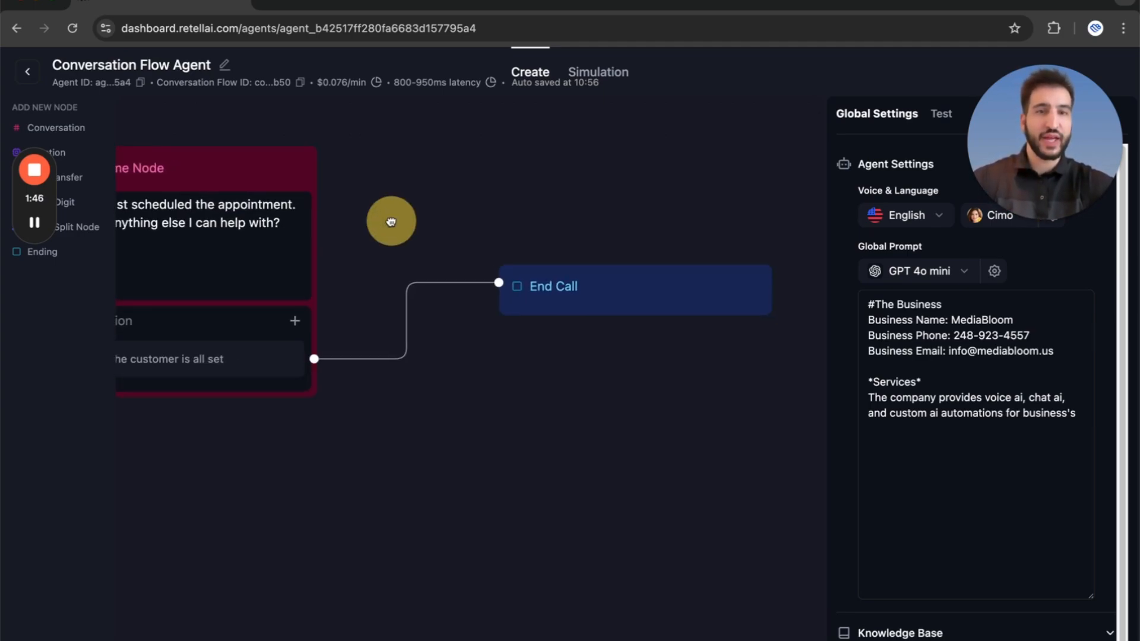
{"action": "left_click_drag", "start_coordinate": [580, 262], "coordinate": [814, 237]}
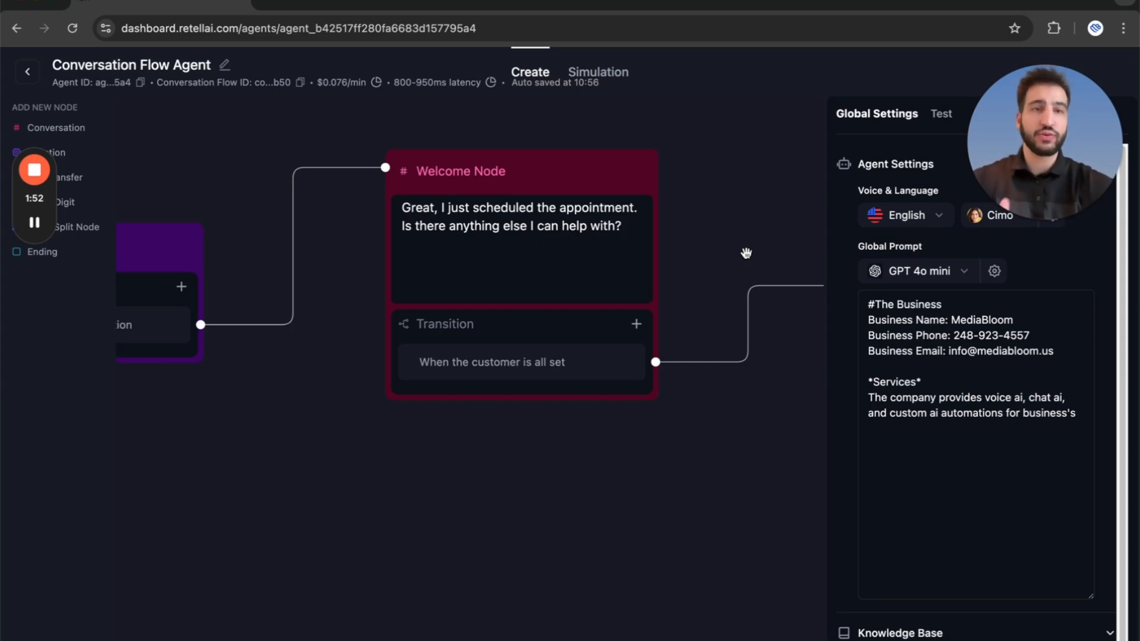
Examine the customer support branch, including its information, service question and further-help nodes with their transitions.
{"action": "scroll", "coordinate": [744, 253], "scroll_direction": "down", "scroll_amount": 10}
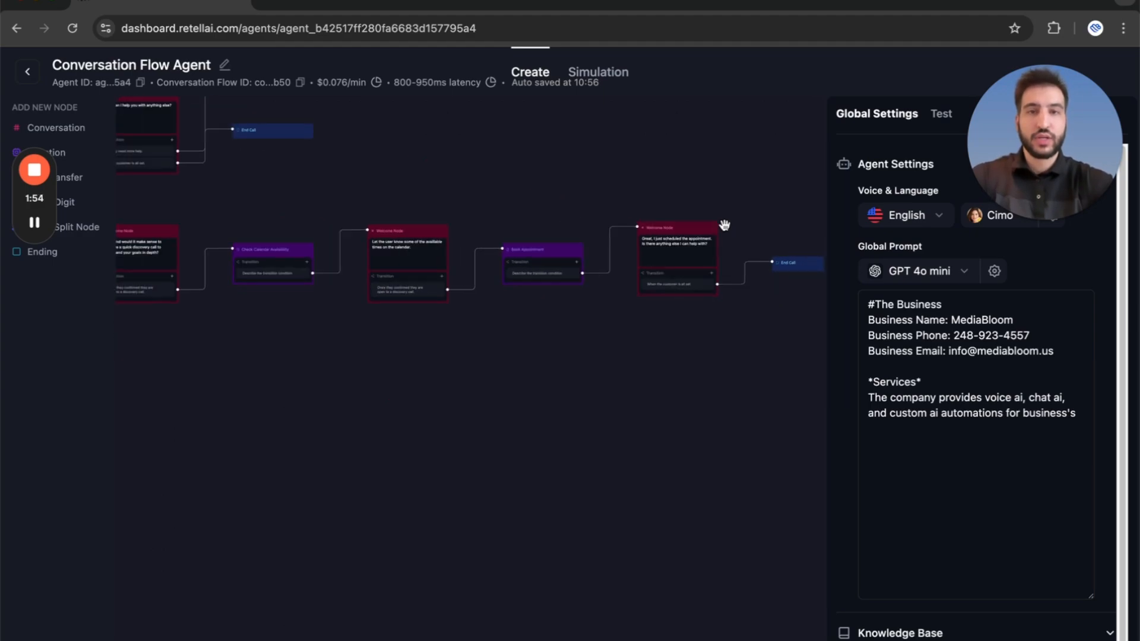
{"action": "left_click_drag", "start_coordinate": [435, 280], "coordinate": [632, 263]}
{"action": "scroll", "coordinate": [538, 257], "scroll_direction": "up", "scroll_amount": 8}
{"action": "left_click_drag", "start_coordinate": [520, 248], "coordinate": [588, 552]}
{"action": "scroll", "coordinate": [632, 357], "scroll_direction": "up", "scroll_amount": 5}
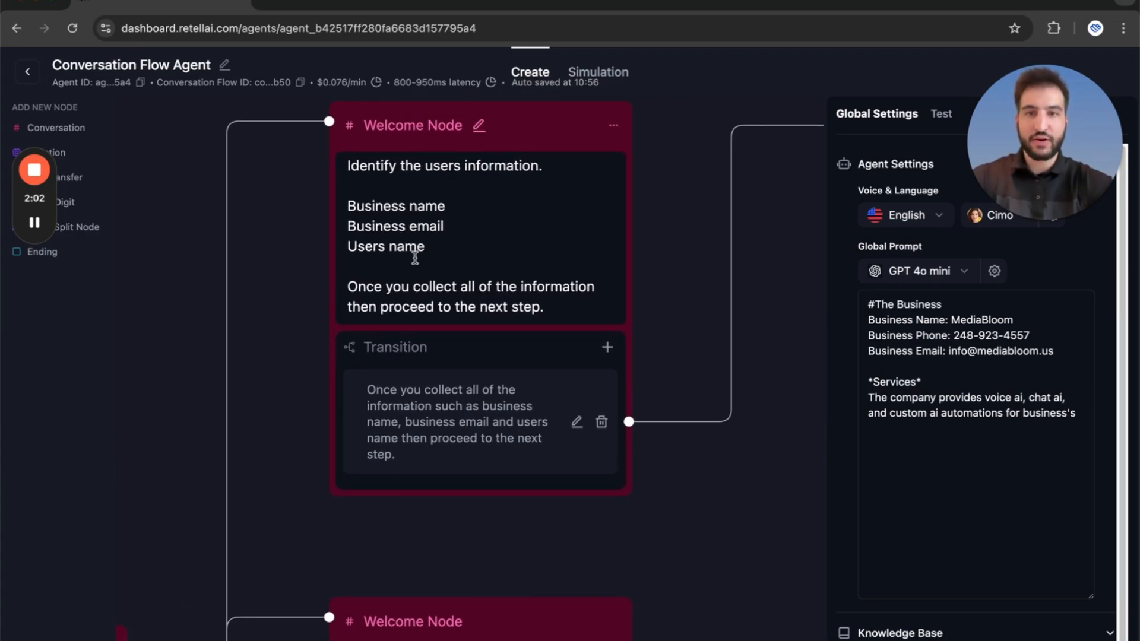
{"action": "left_click_drag", "start_coordinate": [796, 299], "coordinate": [326, 295]}
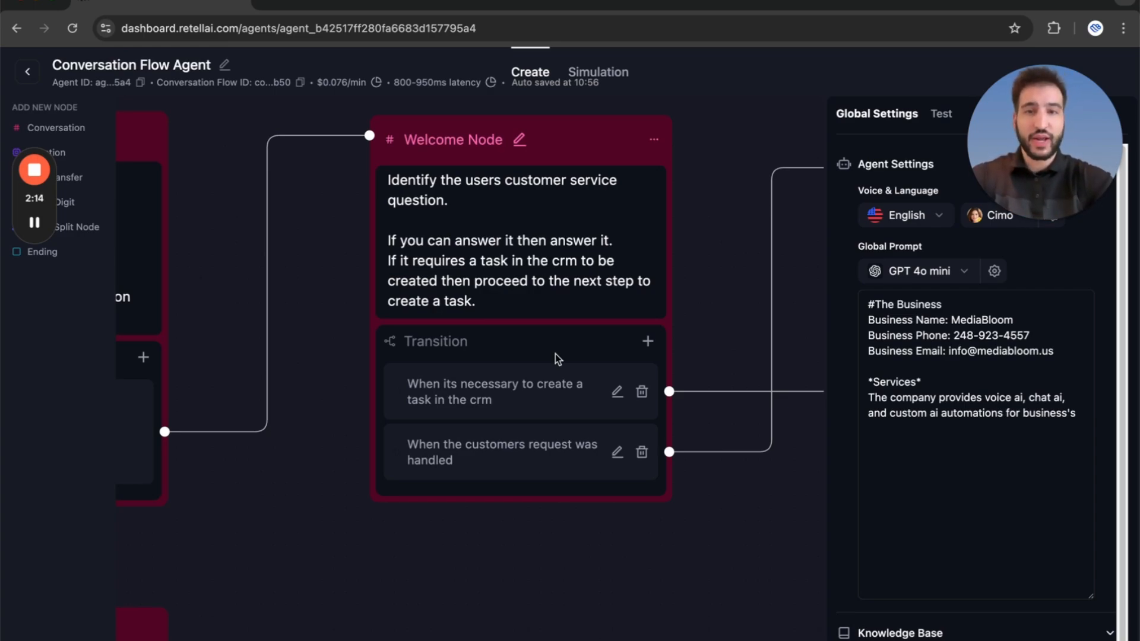
{"action": "left_click_drag", "start_coordinate": [710, 259], "coordinate": [293, 275]}
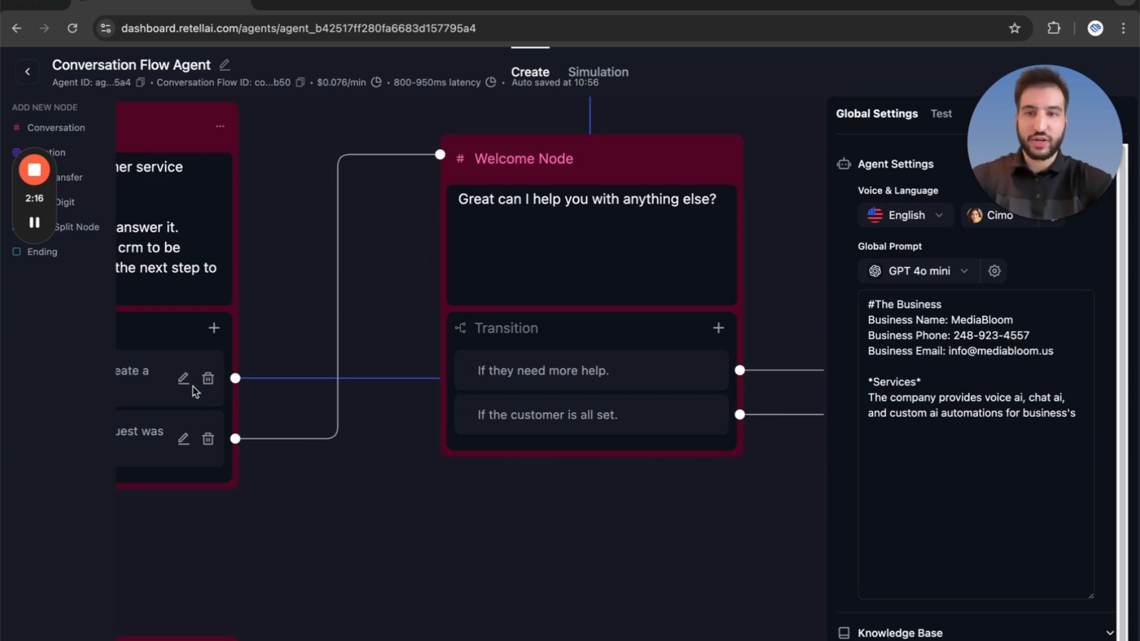
{"action": "left_click_drag", "start_coordinate": [537, 512], "coordinate": [381, 519]}
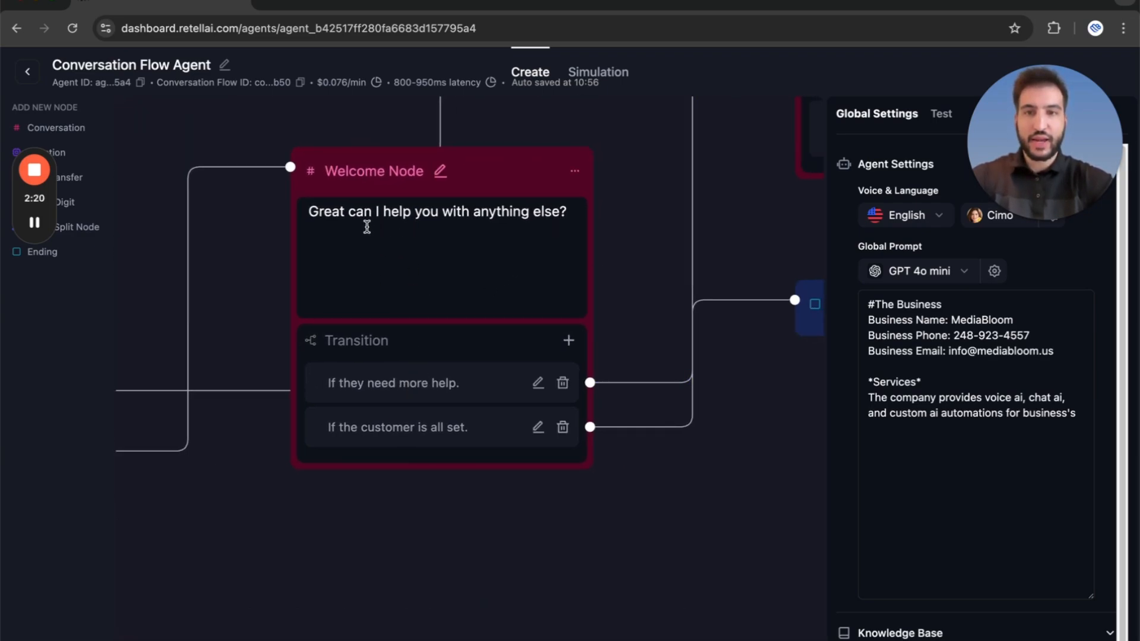
Examine the task-creation path from the note description node through Createtask and the closing question to the call ending.
{"action": "left_click_drag", "start_coordinate": [283, 277], "coordinate": [373, 505]}
{"action": "left_click_drag", "start_coordinate": [430, 257], "coordinate": [196, 285]}
{"action": "left_click_drag", "start_coordinate": [464, 273], "coordinate": [185, 257]}
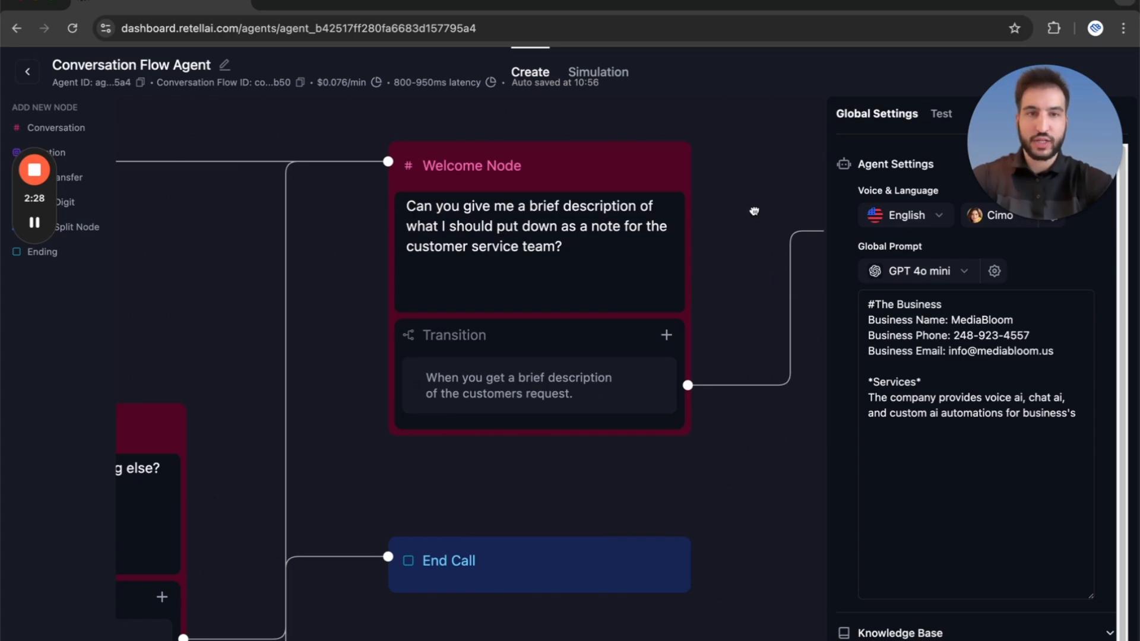
{"action": "left_click_drag", "start_coordinate": [787, 237], "coordinate": [388, 231]}
{"action": "left_click_drag", "start_coordinate": [479, 410], "coordinate": [302, 389]}
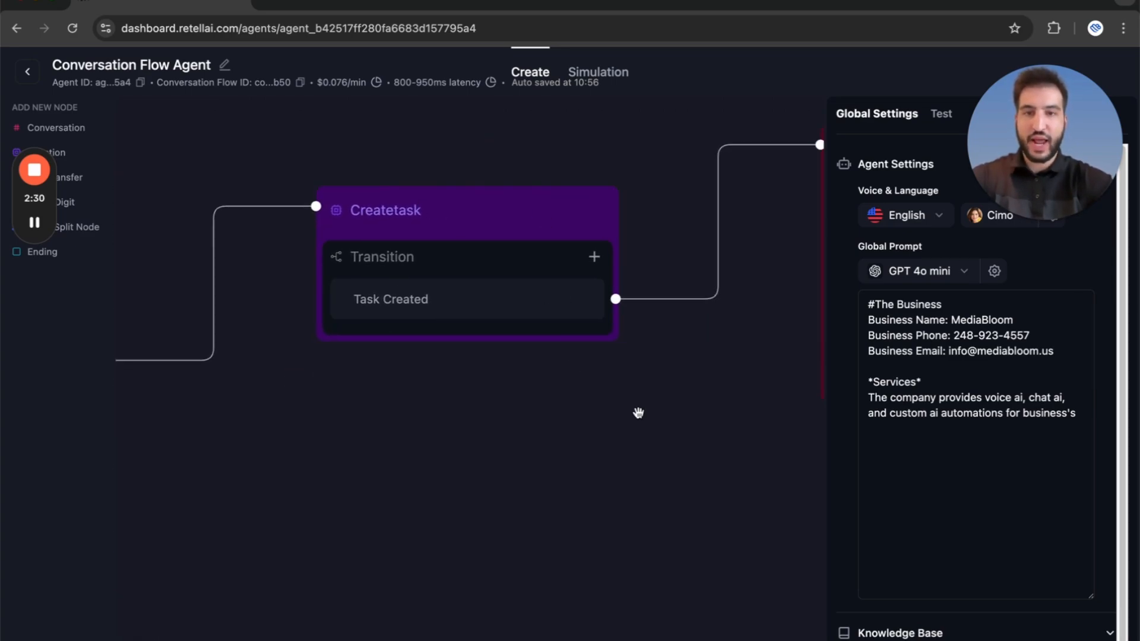
{"action": "left_click_drag", "start_coordinate": [639, 413], "coordinate": [198, 473]}
{"action": "left_click_drag", "start_coordinate": [480, 419], "coordinate": [375, 408]}
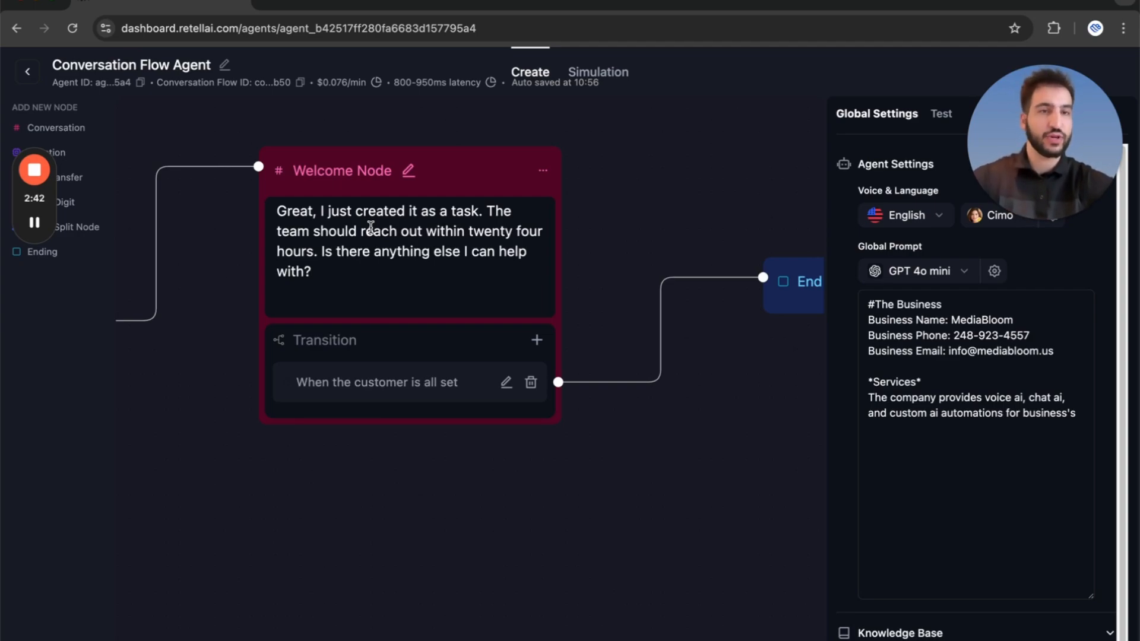
{"action": "left_click_drag", "start_coordinate": [717, 419], "coordinate": [374, 415]}
Trace the support branch back to the service question node and examine its CRM task and request-handled transitions.
{"action": "left_click_drag", "start_coordinate": [494, 515], "coordinate": [810, 447]}
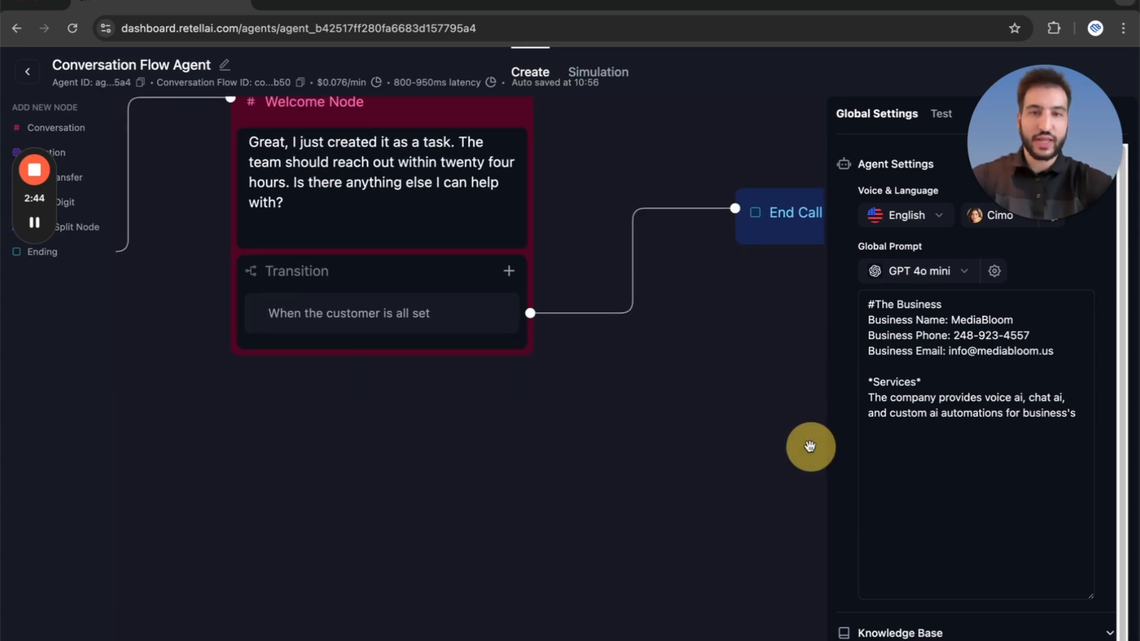
{"action": "left_click_drag", "start_coordinate": [386, 462], "coordinate": [473, 455]}
{"action": "left_click_drag", "start_coordinate": [416, 407], "coordinate": [808, 385]}
{"action": "left_click_drag", "start_coordinate": [335, 374], "coordinate": [725, 330]}
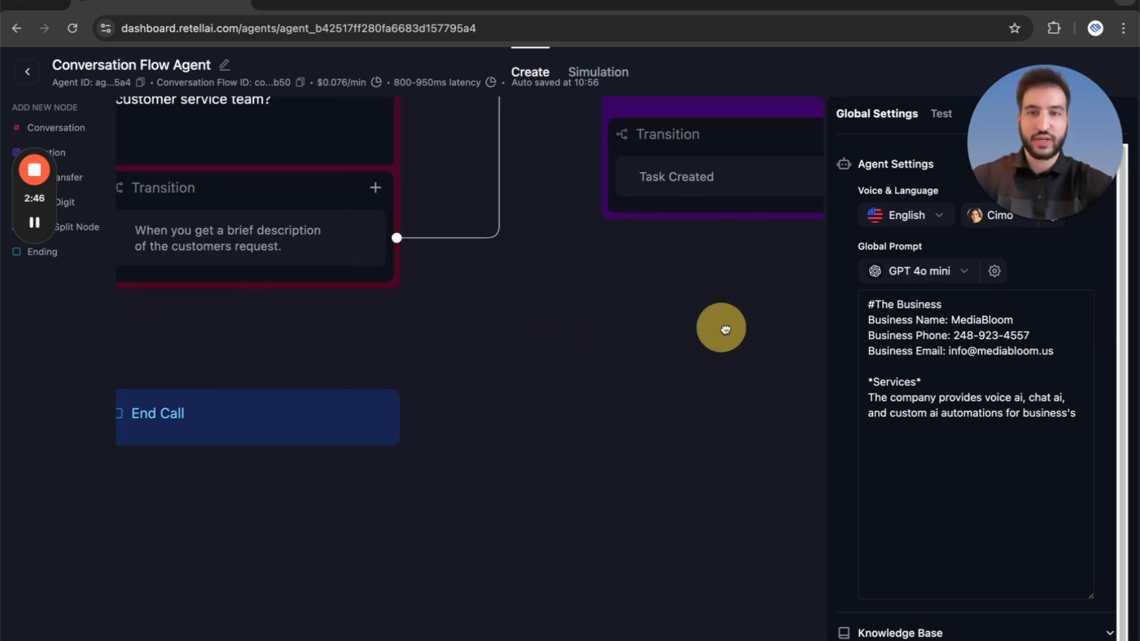
{"action": "left_click_drag", "start_coordinate": [564, 369], "coordinate": [676, 370]}
{"action": "scroll", "coordinate": [643, 377], "scroll_direction": "down", "scroll_amount": 1}
{"action": "left_click_drag", "start_coordinate": [363, 315], "coordinate": [703, 300]}
{"action": "left_click_drag", "start_coordinate": [488, 261], "coordinate": [623, 147]}
{"action": "left_click_drag", "start_coordinate": [341, 504], "coordinate": [555, 507]}
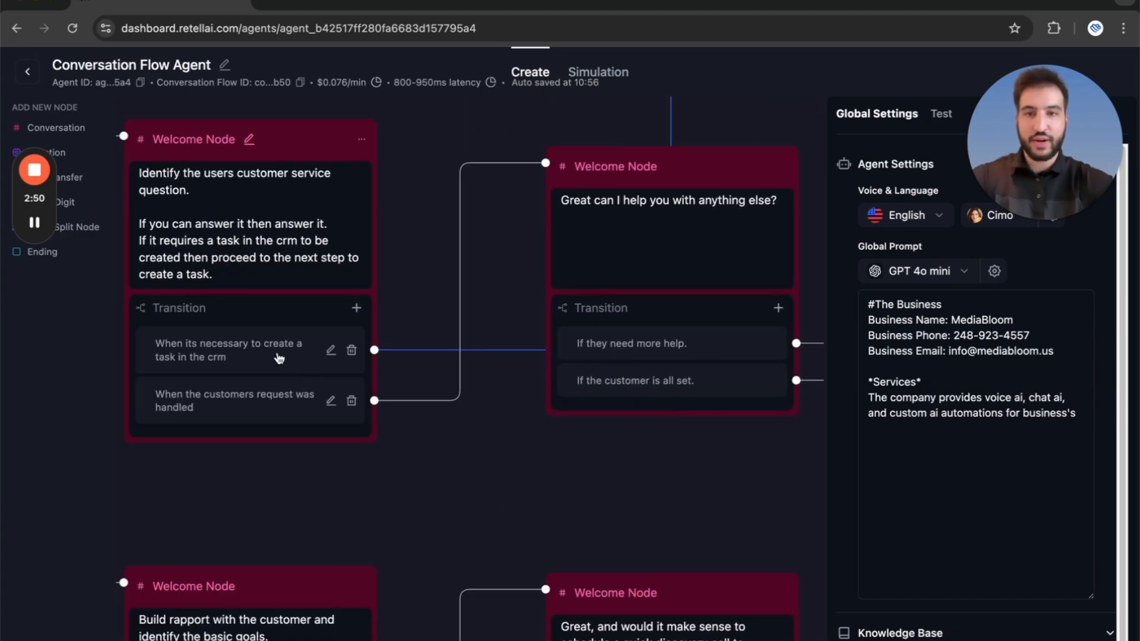
Examine where the further-help node's "If they need more help." and "If the customer is all set." transitions lead.
{"action": "left_click_drag", "start_coordinate": [564, 210], "coordinate": [466, 203]}
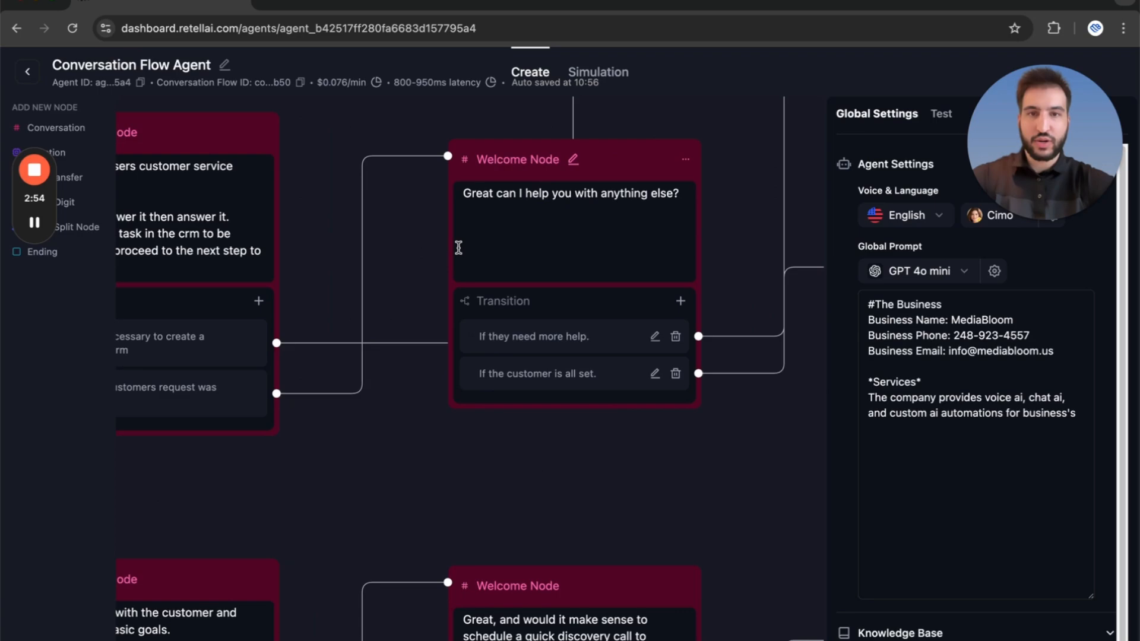
{"action": "left_click_drag", "start_coordinate": [728, 190], "coordinate": [454, 200]}
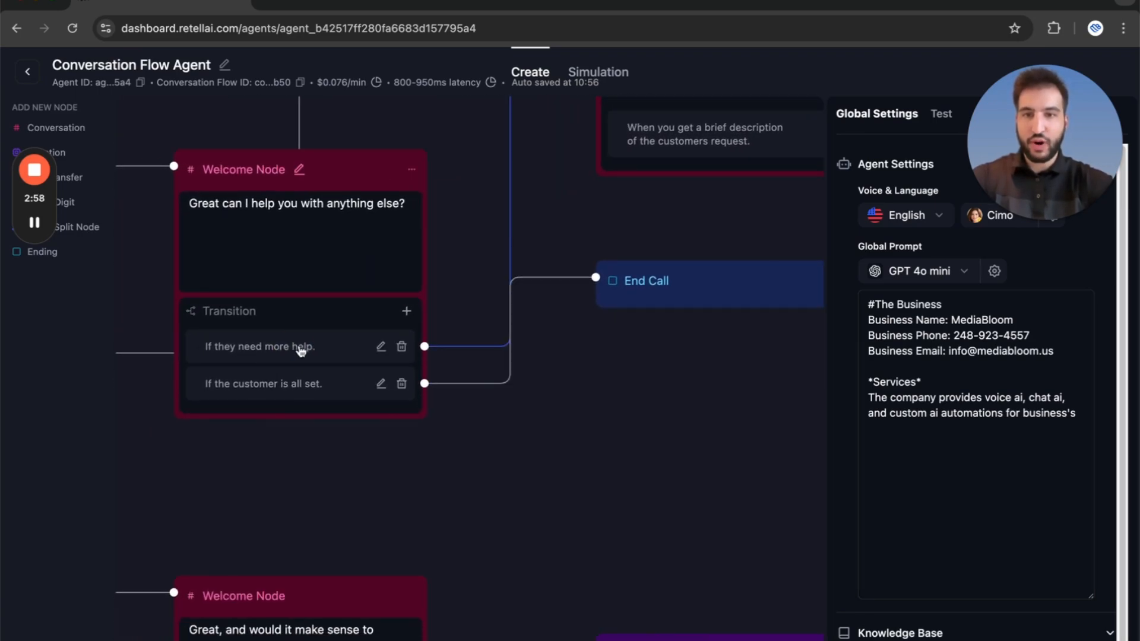
{"action": "left_click_drag", "start_coordinate": [458, 153], "coordinate": [352, 386]}
{"action": "left_click_drag", "start_coordinate": [321, 348], "coordinate": [433, 105]}
{"action": "left_click_drag", "start_coordinate": [270, 415], "coordinate": [336, 394]}
{"action": "left_click_drag", "start_coordinate": [701, 328], "coordinate": [580, 331]}
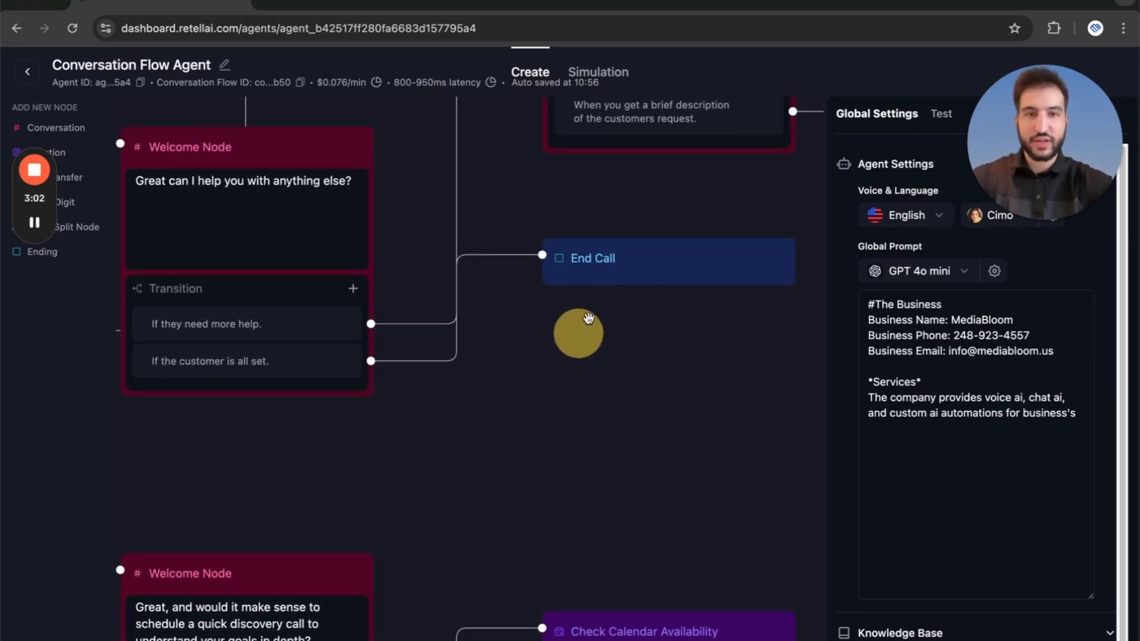
Start an audio test call with the agent while the whole flow is in view.
{"action": "left_click_drag", "start_coordinate": [1005, 152], "coordinate": [1007, 567]}
{"action": "left_click", "coordinate": [583, 442]}
{"action": "scroll", "coordinate": [581, 439], "scroll_direction": "down", "scroll_amount": 5}
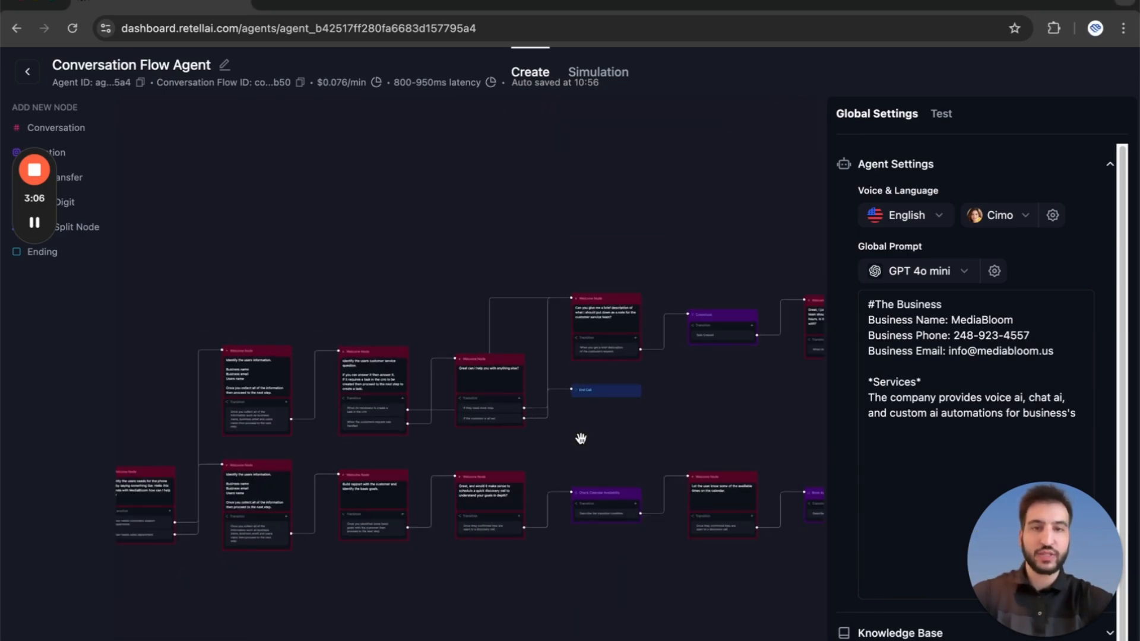
{"action": "left_click_drag", "start_coordinate": [580, 437], "coordinate": [562, 422]}
{"action": "left_click", "coordinate": [944, 113]}
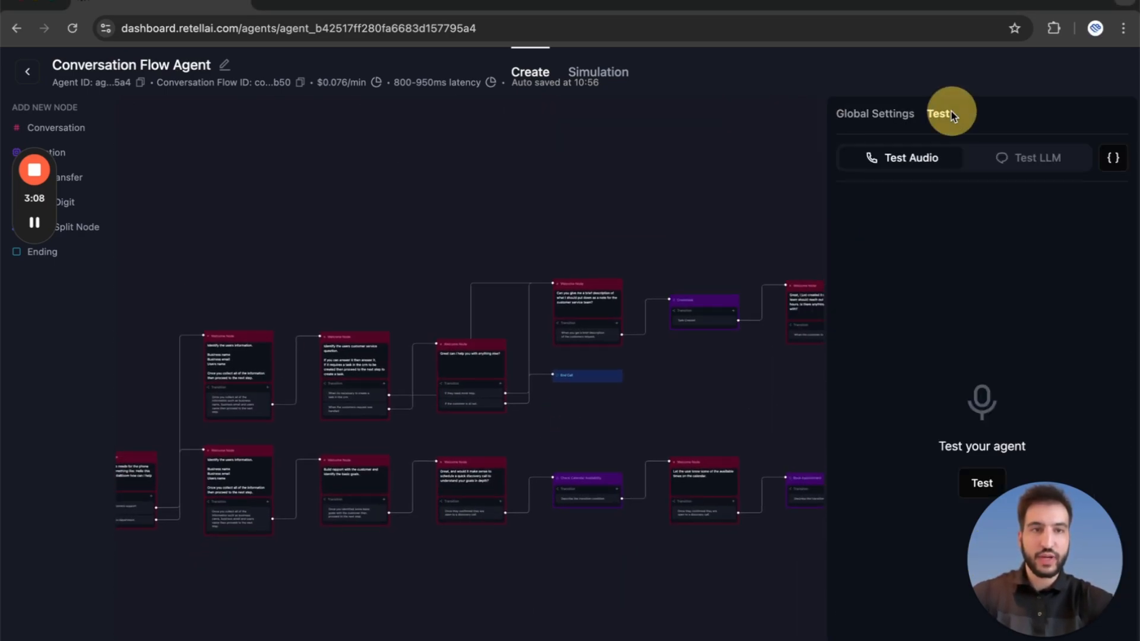
{"action": "left_click", "coordinate": [982, 482]}
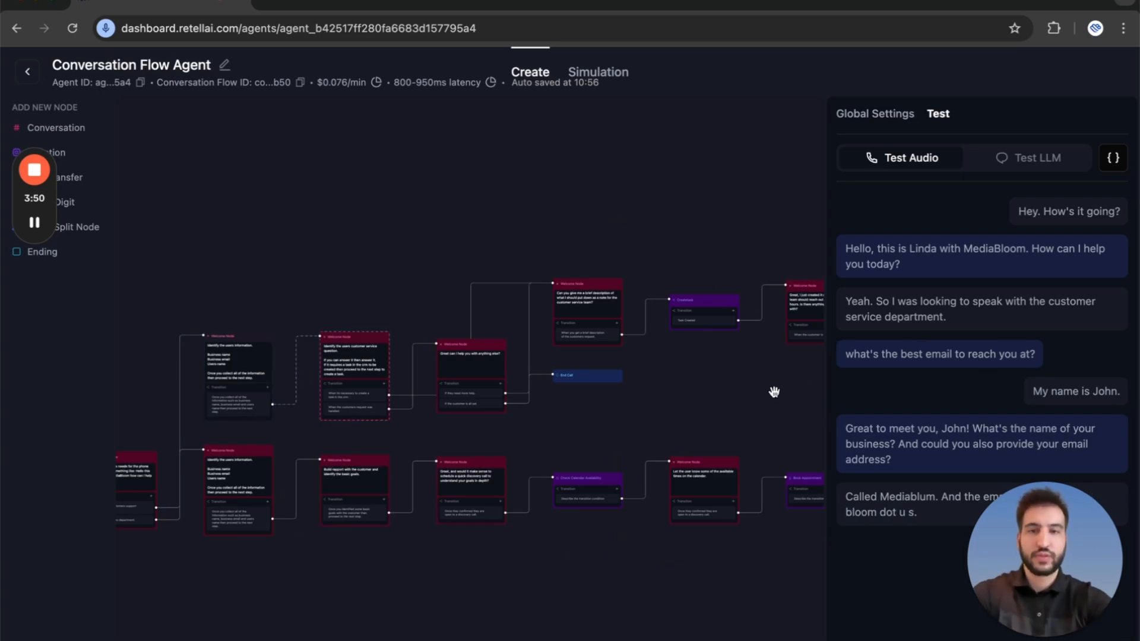
Follow the customer support test call through the service question, note description and Createtask nodes to the call ending.
{"action": "left_click_drag", "start_coordinate": [673, 431], "coordinate": [765, 415]}
{"action": "scroll", "coordinate": [720, 419], "scroll_direction": "up", "scroll_amount": 5}
{"action": "mouse_move", "coordinate": [675, 415]}
{"action": "left_mouse_down"}
{"action": "mouse_move", "coordinate": [759, 419]}
{"action": "mouse_move", "coordinate": [678, 479]}
{"action": "mouse_move", "coordinate": [738, 474]}
{"action": "mouse_move", "coordinate": [529, 484]}
{"action": "mouse_move", "coordinate": [582, 472]}
{"action": "mouse_move", "coordinate": [537, 483]}
{"action": "mouse_move", "coordinate": [646, 482]}
{"action": "left_mouse_up"}
{"action": "scroll", "coordinate": [580, 471], "scroll_direction": "up", "scroll_amount": 2}
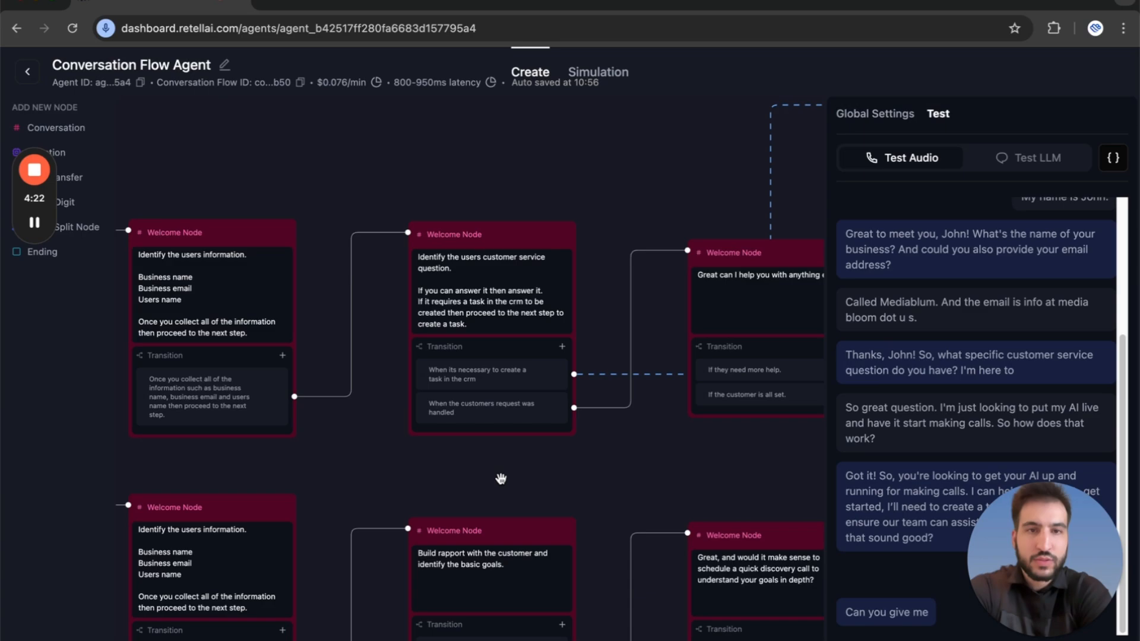
{"action": "left_click_drag", "start_coordinate": [665, 358], "coordinate": [298, 256]}
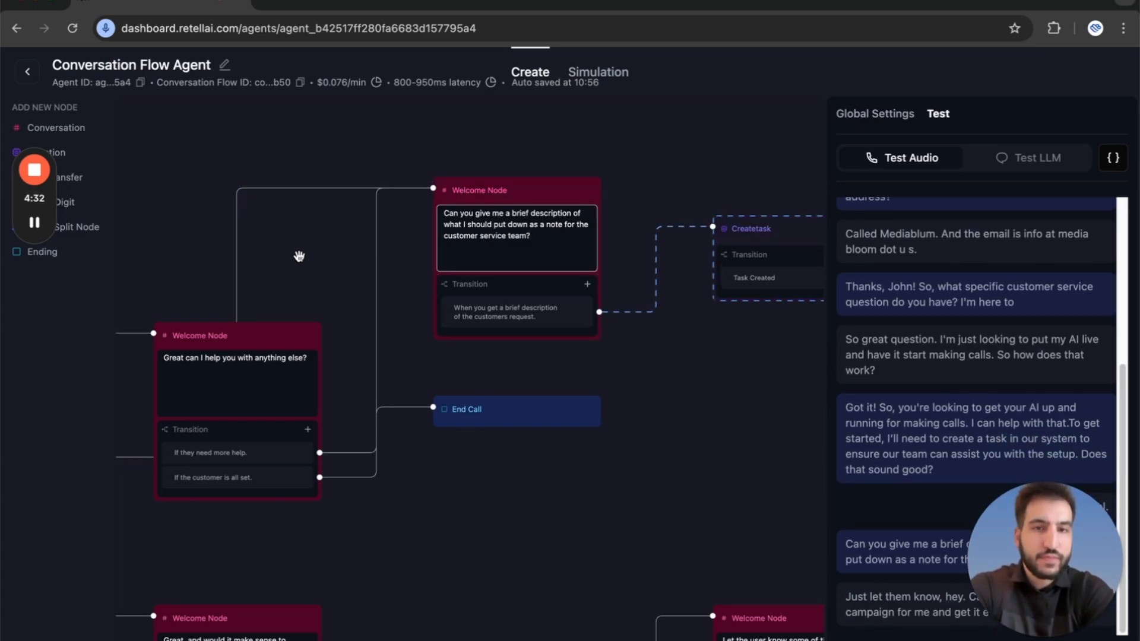
{"action": "left_click_drag", "start_coordinate": [725, 378], "coordinate": [435, 391]}
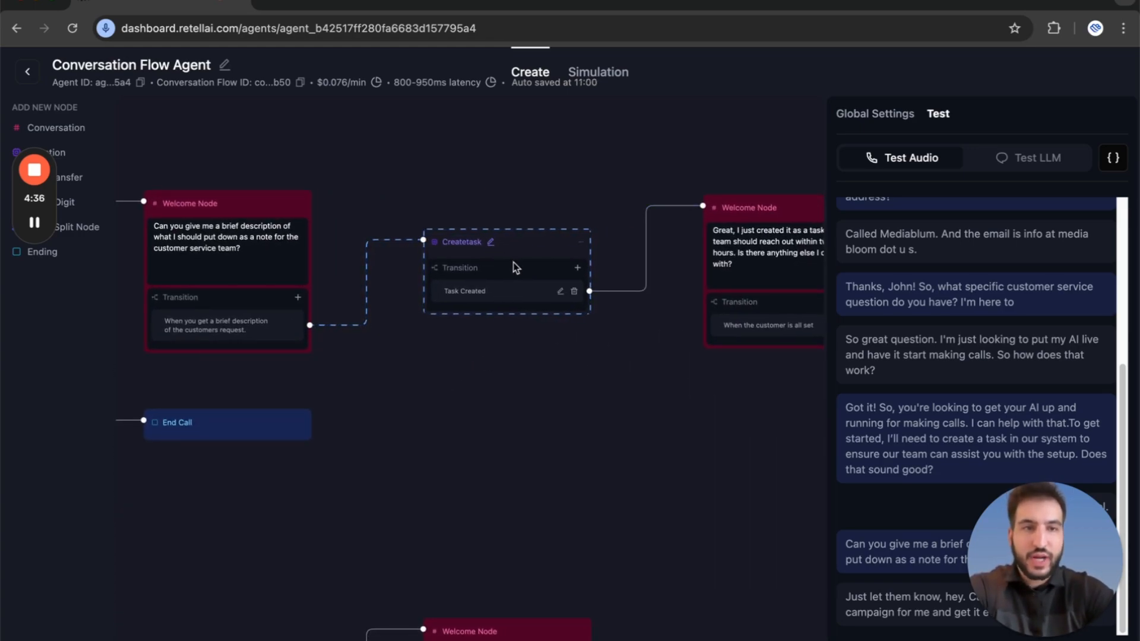
{"action": "left_click_drag", "start_coordinate": [589, 384], "coordinate": [262, 387]}
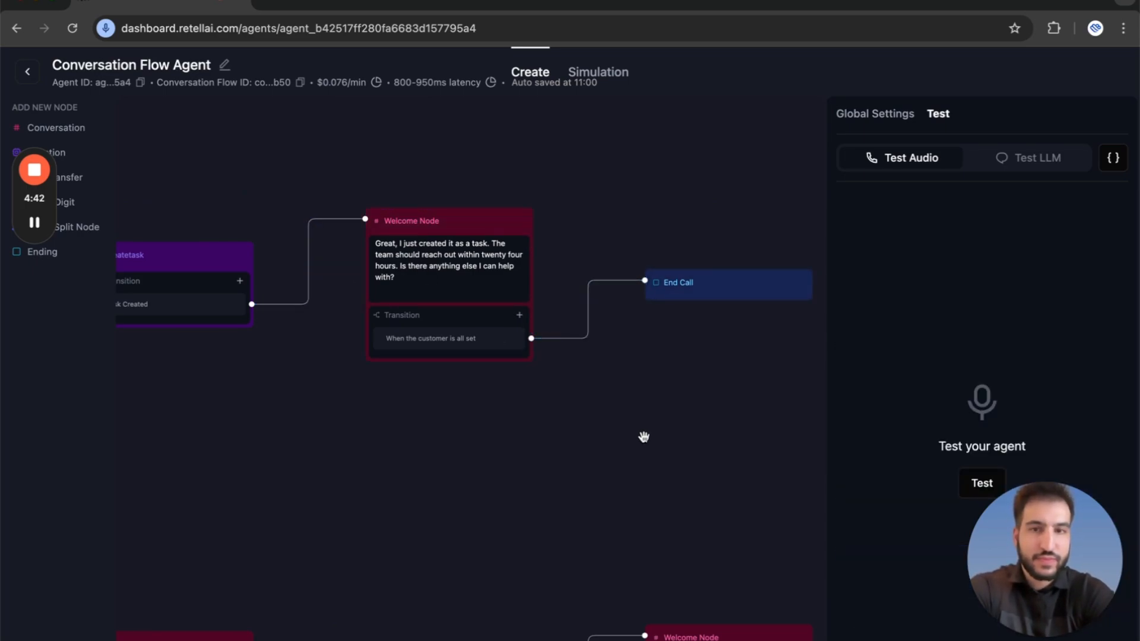
Start a second audio test call and follow it from the beginning of the flow into the sales branch.
{"action": "left_click_drag", "start_coordinate": [469, 529], "coordinate": [784, 437]}
{"action": "left_click", "coordinate": [979, 484]}
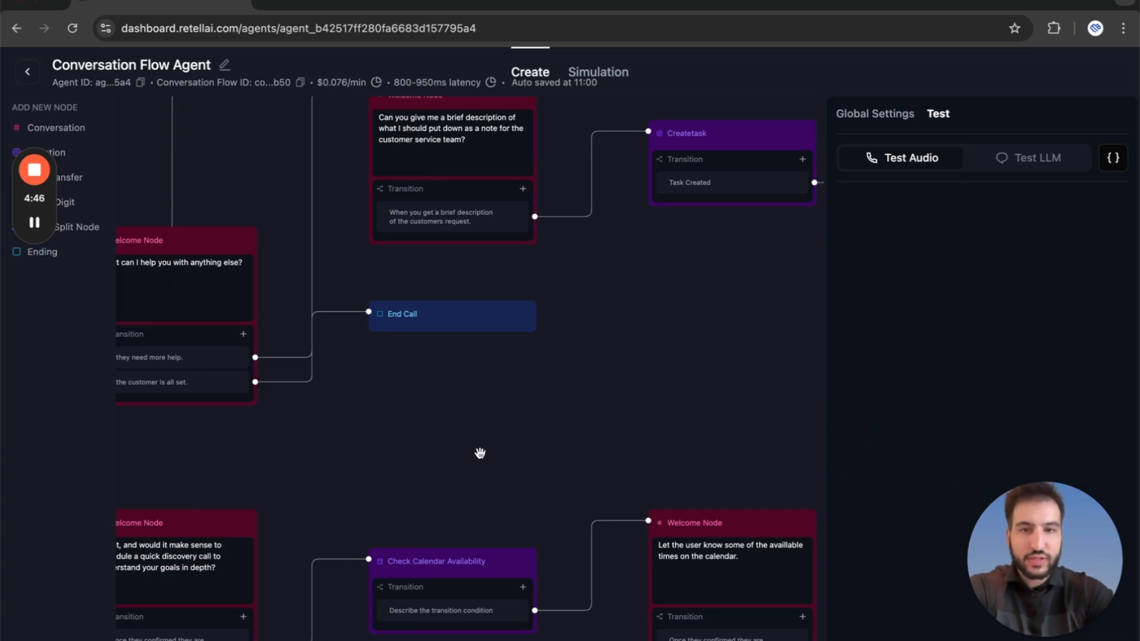
{"action": "scroll", "coordinate": [624, 410], "scroll_direction": "down", "scroll_amount": 3}
{"action": "scroll", "coordinate": [627, 412], "scroll_direction": "down", "scroll_amount": 2}
{"action": "left_click_drag", "start_coordinate": [628, 413], "coordinate": [766, 362]}
{"action": "left_click_drag", "start_coordinate": [520, 369], "coordinate": [687, 345]}
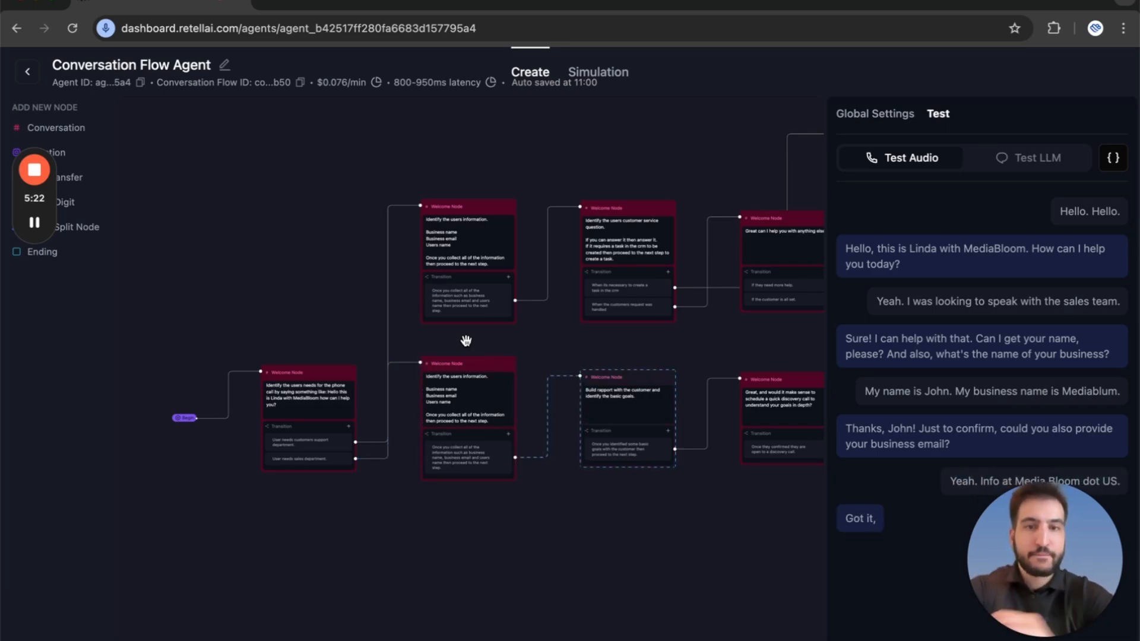
Follow the sales test call through the rapport and discovery call nodes to the calendar availability check.
{"action": "left_click_drag", "start_coordinate": [653, 348], "coordinate": [459, 328]}
{"action": "scroll", "coordinate": [541, 340], "scroll_direction": "up", "scroll_amount": 3}
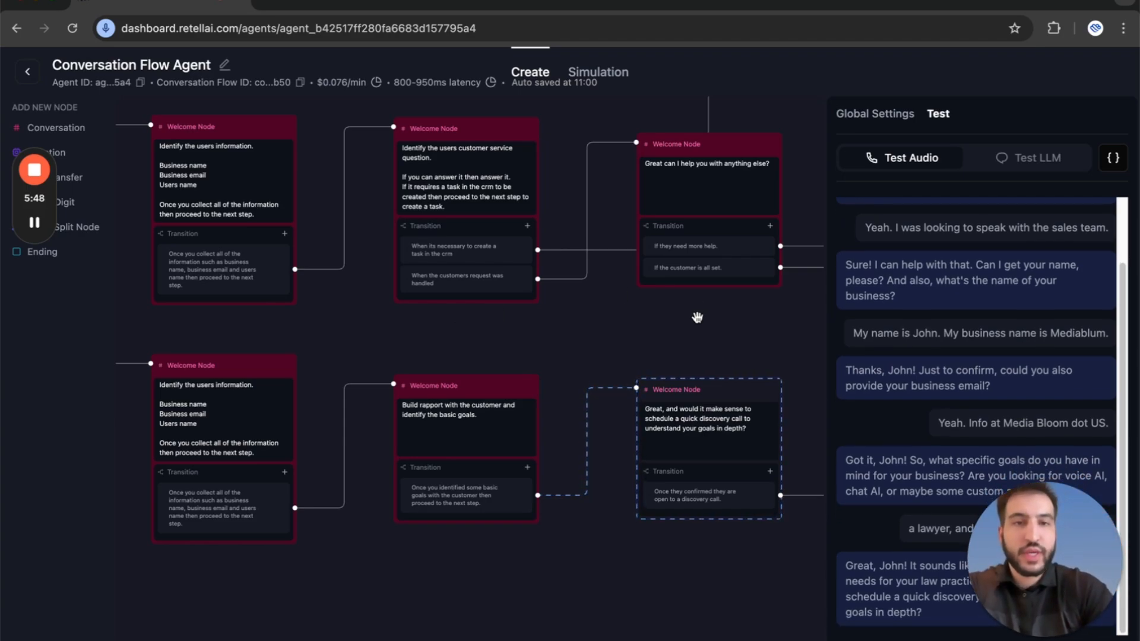
{"action": "left_click_drag", "start_coordinate": [682, 313], "coordinate": [327, 277]}
{"action": "left_click_drag", "start_coordinate": [631, 283], "coordinate": [510, 270]}
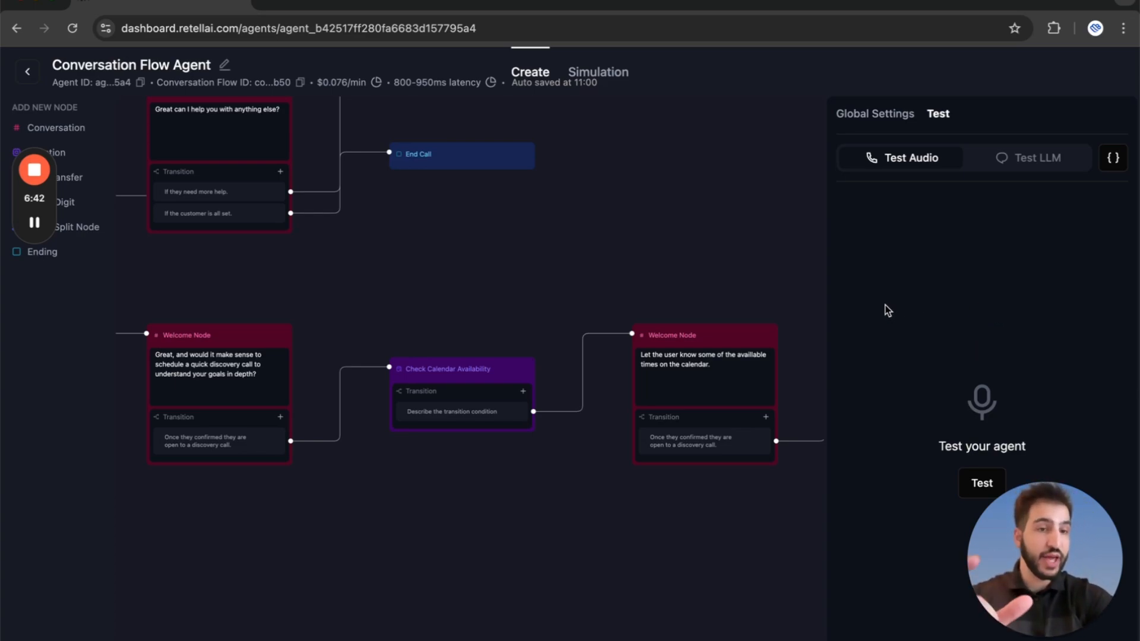
Try the Static Sentence mode on the sales branch's information node and restore it to Prompt.
{"action": "scroll", "coordinate": [511, 275], "scroll_direction": "down", "scroll_amount": 5}
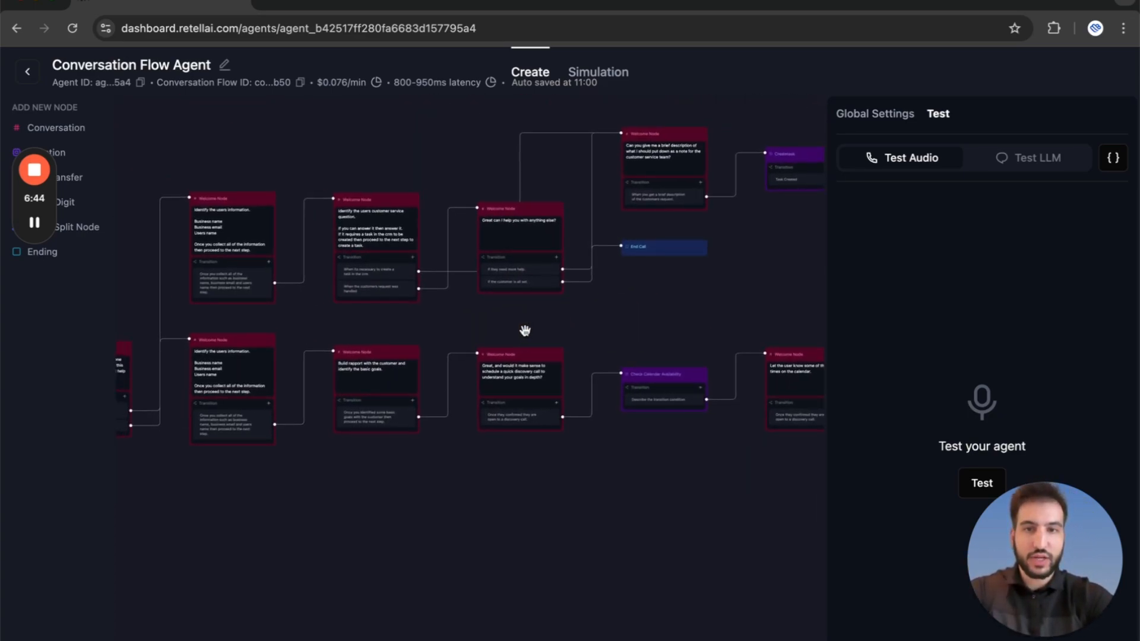
{"action": "left_click_drag", "start_coordinate": [525, 331], "coordinate": [649, 318]}
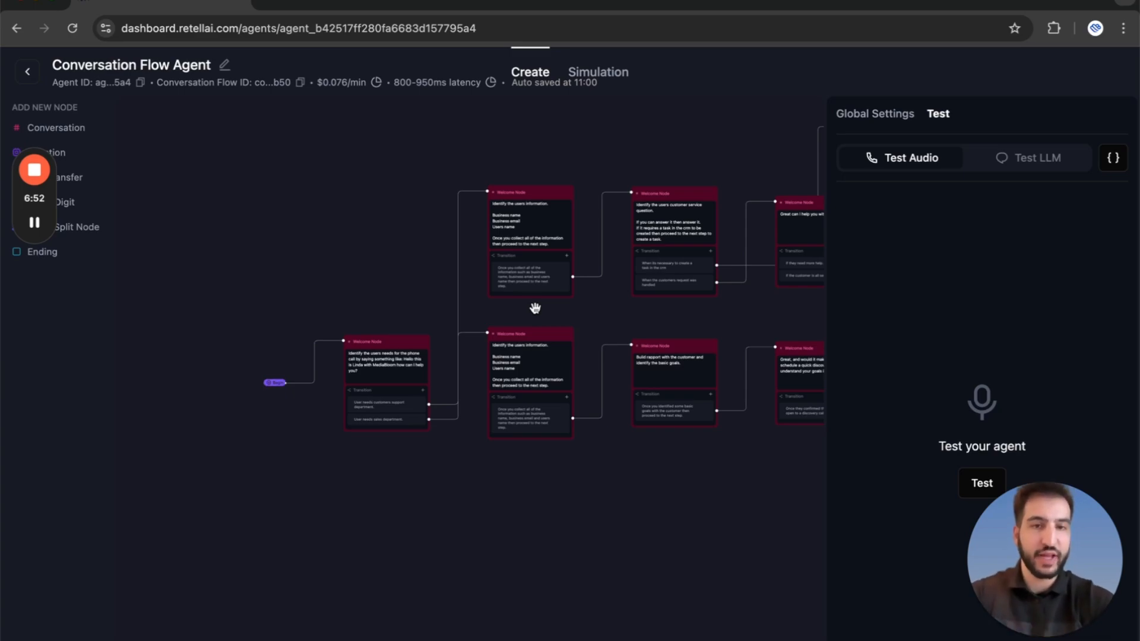
{"action": "scroll", "coordinate": [535, 308], "scroll_direction": "up", "scroll_amount": 5}
{"action": "left_click", "coordinate": [535, 433]}
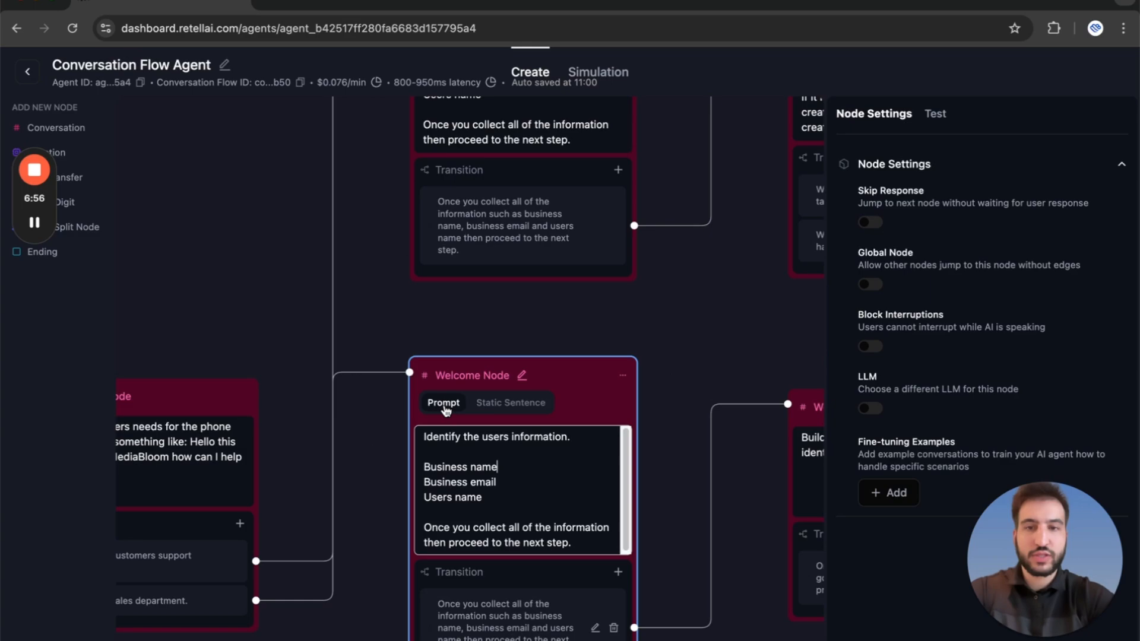
{"action": "left_click", "coordinate": [515, 407]}
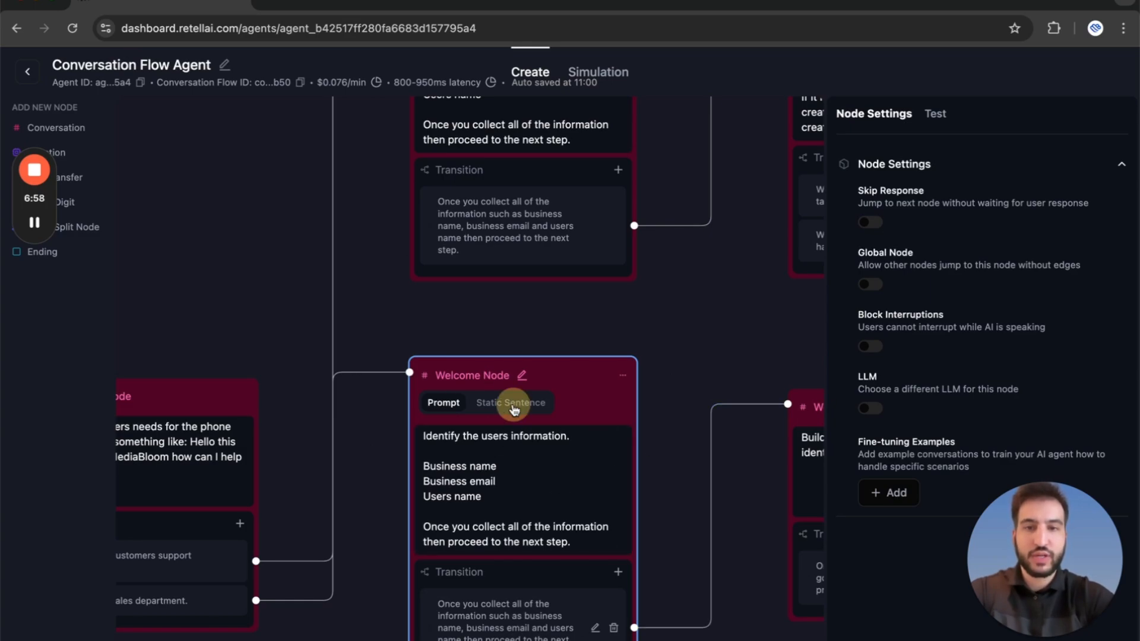
{"action": "left_click", "coordinate": [444, 403]}
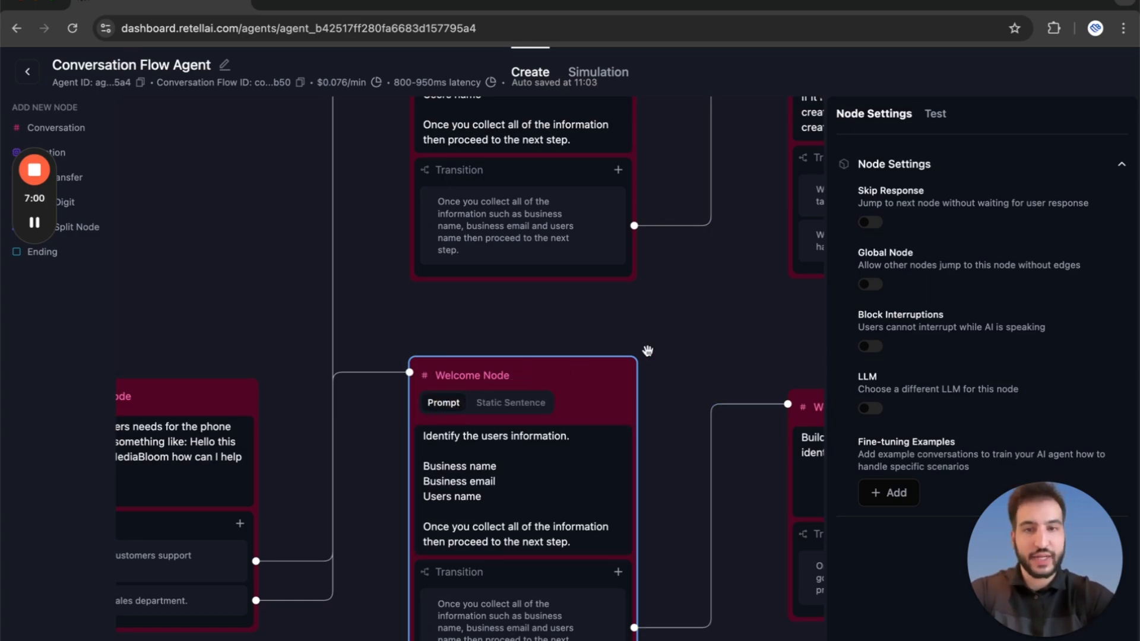
{"action": "left_click", "coordinate": [681, 338]}
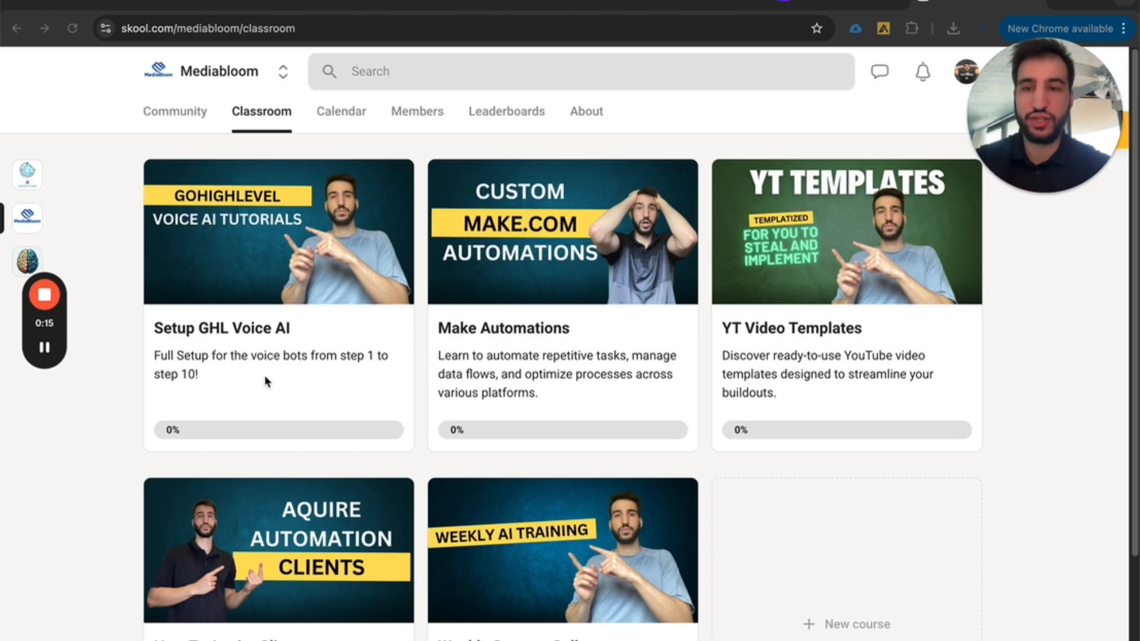
Open the Setup GHL Voice AI course in the Mediabloom Skool classroom and look through its lesson list.
{"action": "left_click", "coordinate": [244, 291]}
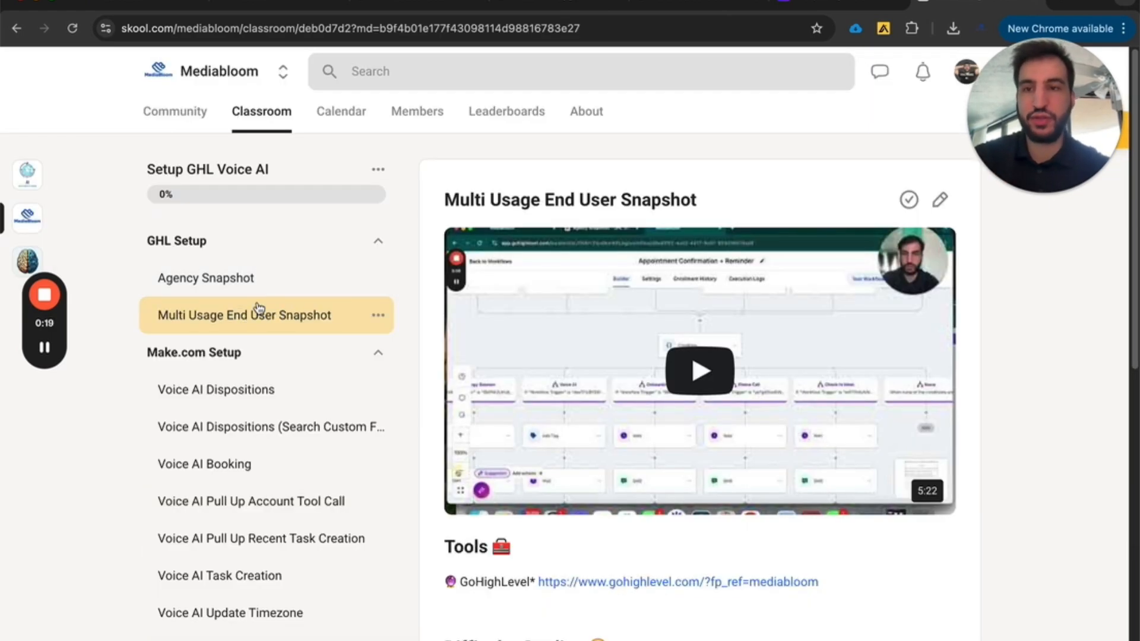
{"action": "scroll", "coordinate": [241, 295], "scroll_direction": "down", "scroll_amount": 3}
{"action": "scroll", "coordinate": [229, 257], "scroll_direction": "down", "scroll_amount": 6}
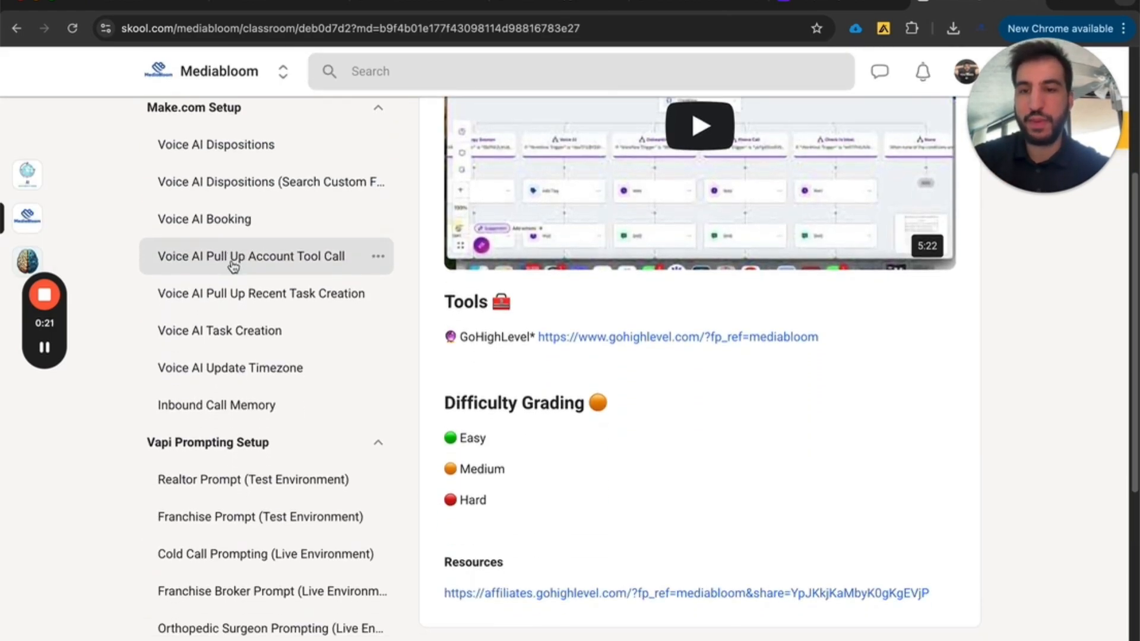
{"action": "scroll", "coordinate": [232, 473], "scroll_direction": "down", "scroll_amount": 5}
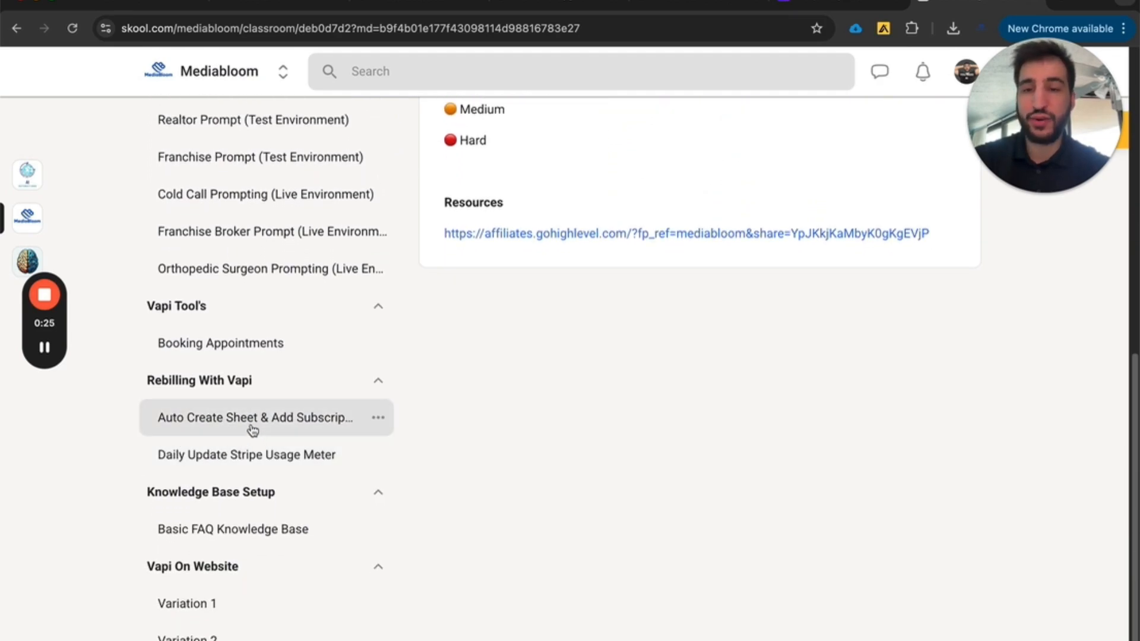
{"action": "scroll", "coordinate": [249, 422], "scroll_direction": "down", "scroll_amount": 1}
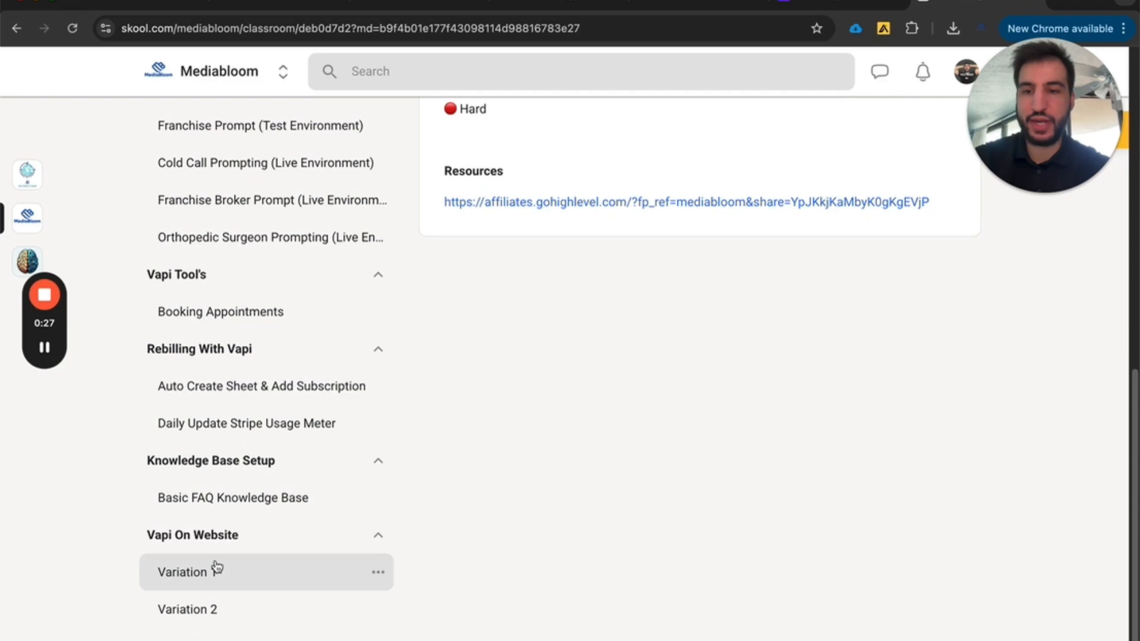
{"action": "scroll", "coordinate": [322, 201], "scroll_direction": "up", "scroll_amount": 1}
{"action": "scroll", "coordinate": [321, 202], "scroll_direction": "up", "scroll_amount": 10}
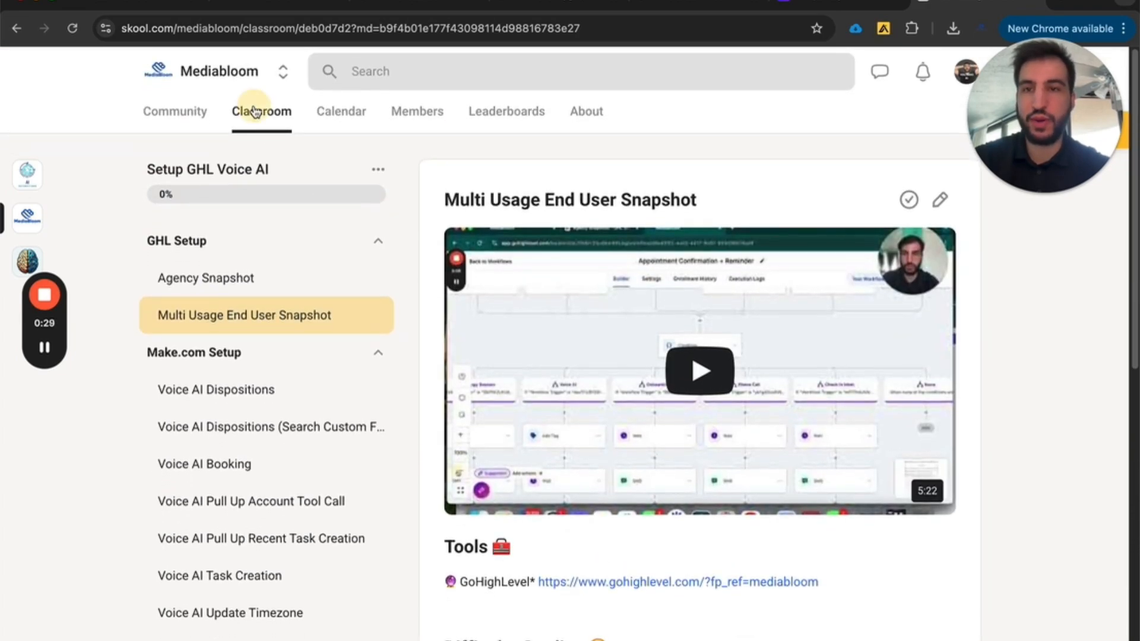
Return to the classroom overview, open the YT Video Templates course and view The Best GHL Snapshot lesson and its resources.
{"action": "left_click", "coordinate": [257, 111]}
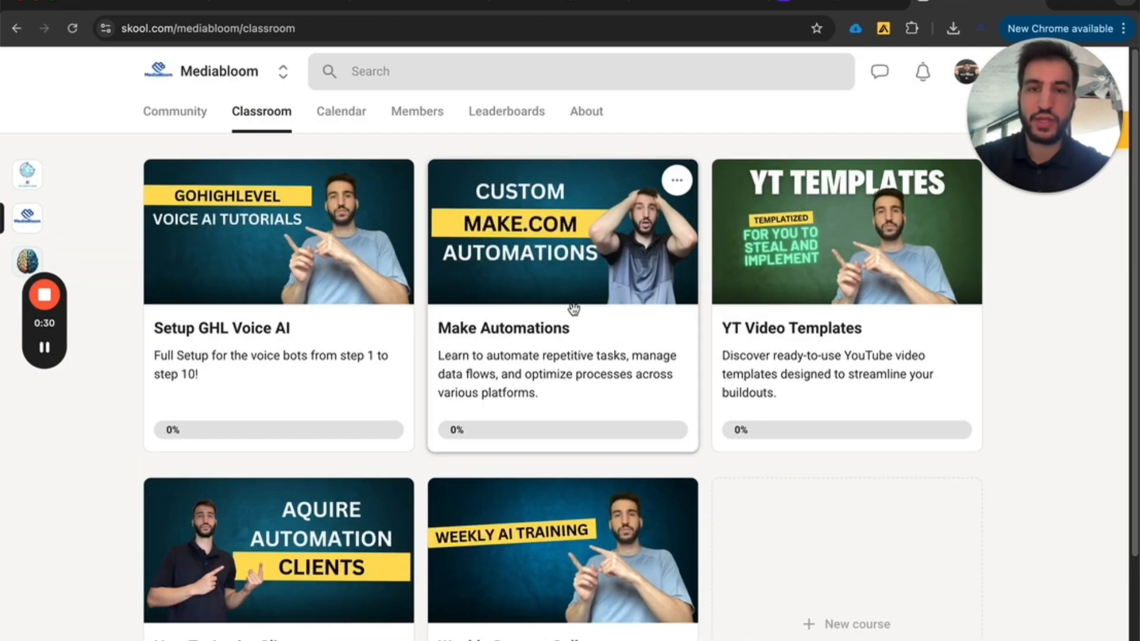
{"action": "left_click", "coordinate": [796, 321]}
{"action": "left_click", "coordinate": [285, 247]}
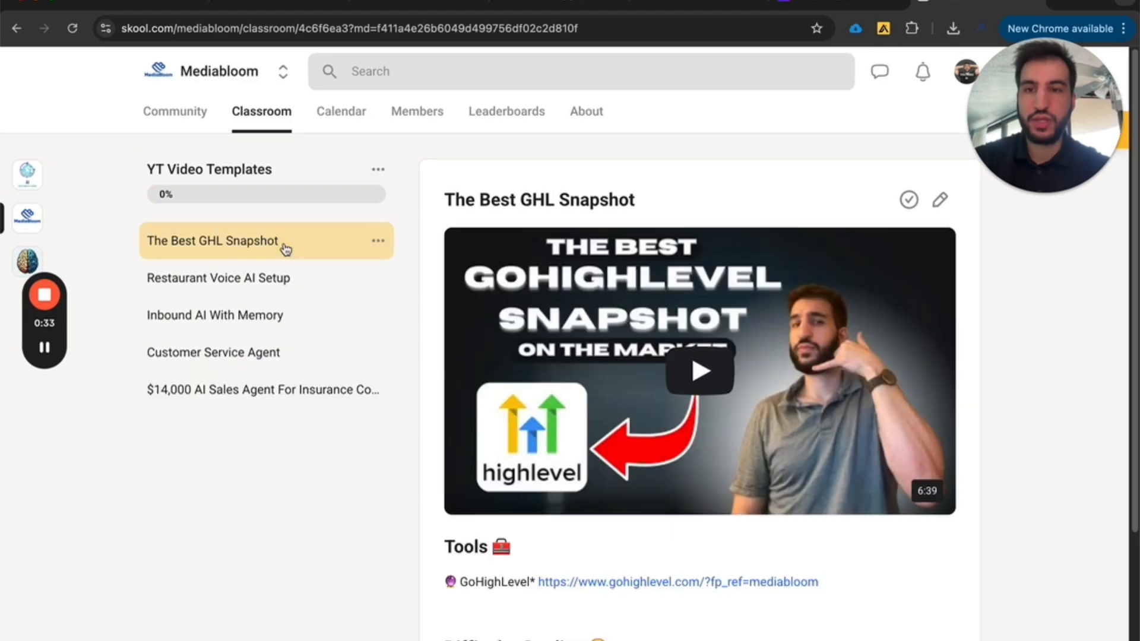
{"action": "scroll", "coordinate": [677, 471], "scroll_direction": "down", "scroll_amount": 3}
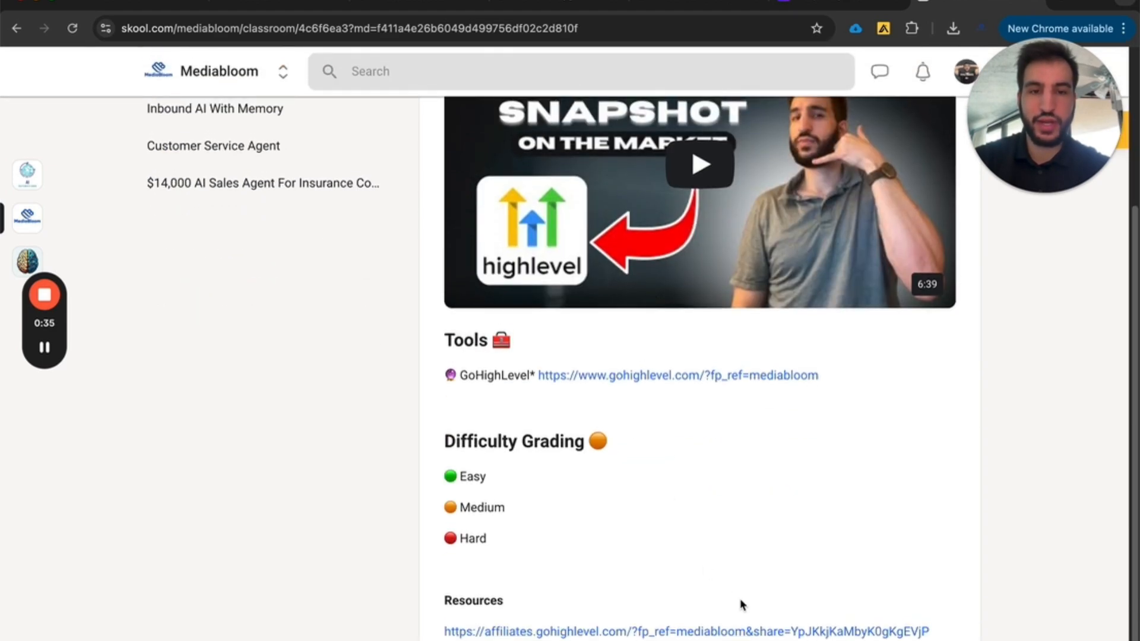
{"action": "scroll", "coordinate": [249, 267], "scroll_direction": "up", "scroll_amount": 3}
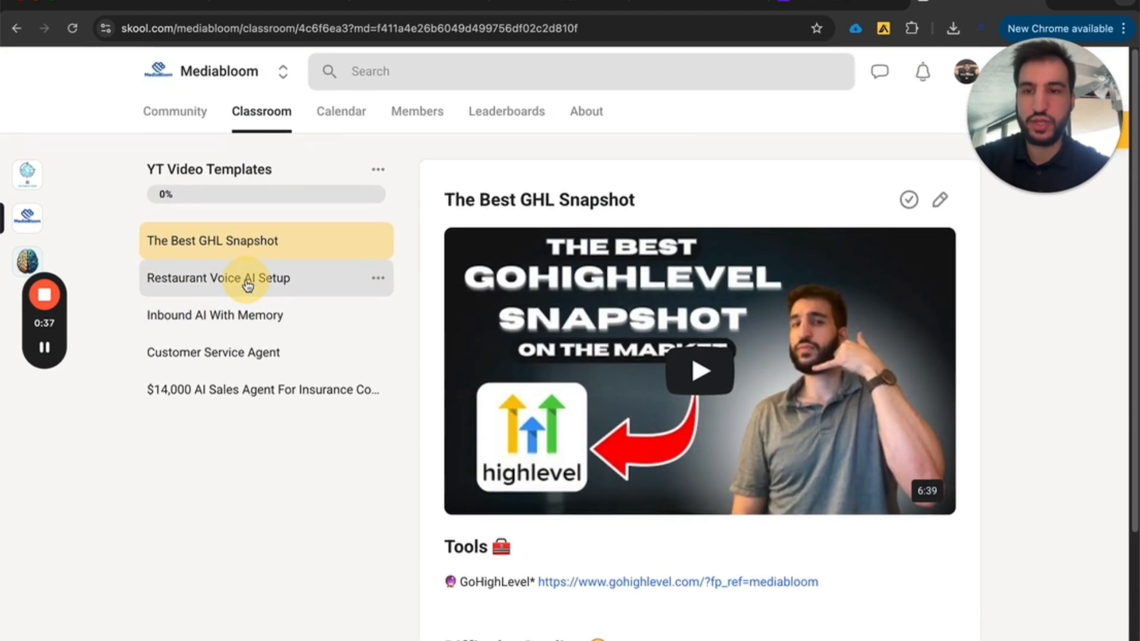
Open the Restaurant Voice AI Setup lesson in the YT Video Templates course and look through its content.
{"action": "left_click", "coordinate": [247, 278]}
{"action": "scroll", "coordinate": [618, 454], "scroll_direction": "down", "scroll_amount": 3}
{"action": "scroll", "coordinate": [321, 225], "scroll_direction": "up", "scroll_amount": 3}
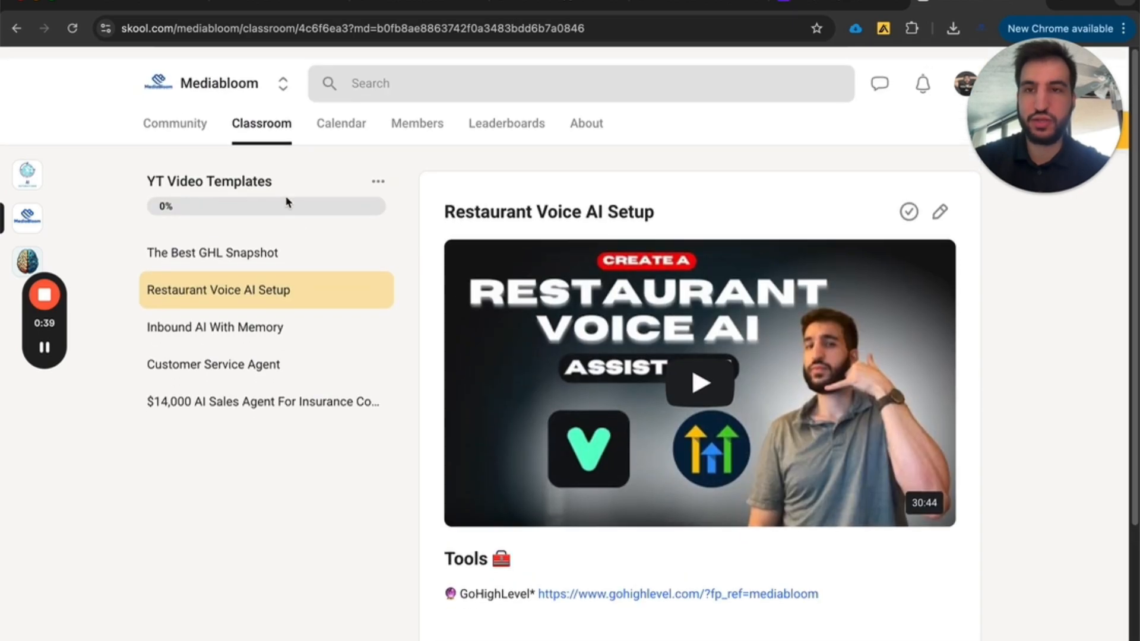
Open the How To Aquire Clients course from the classroom and view its Sending Email's, Email Copywriting and Buying Domains lessons.
{"action": "left_click", "coordinate": [272, 121]}
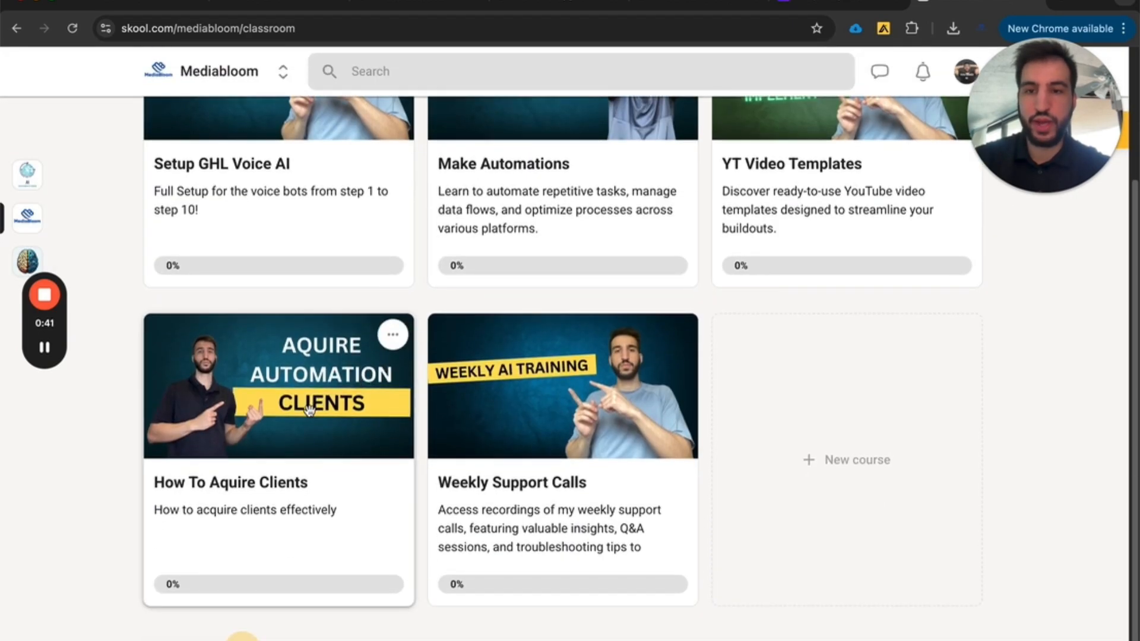
{"action": "left_click", "coordinate": [387, 375]}
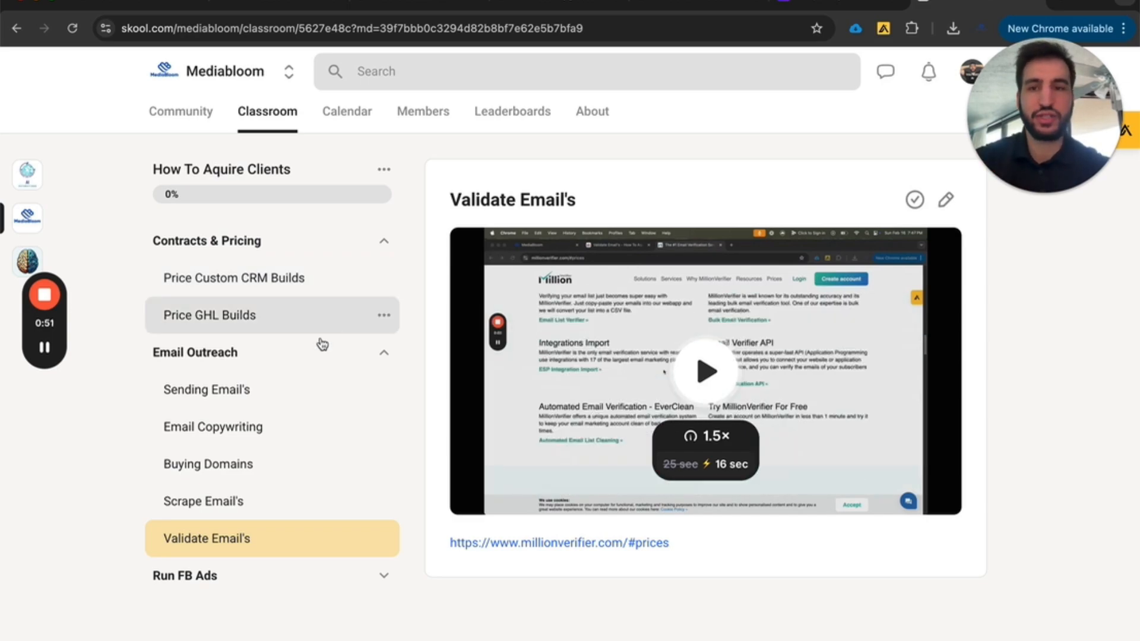
{"action": "left_click", "coordinate": [274, 398]}
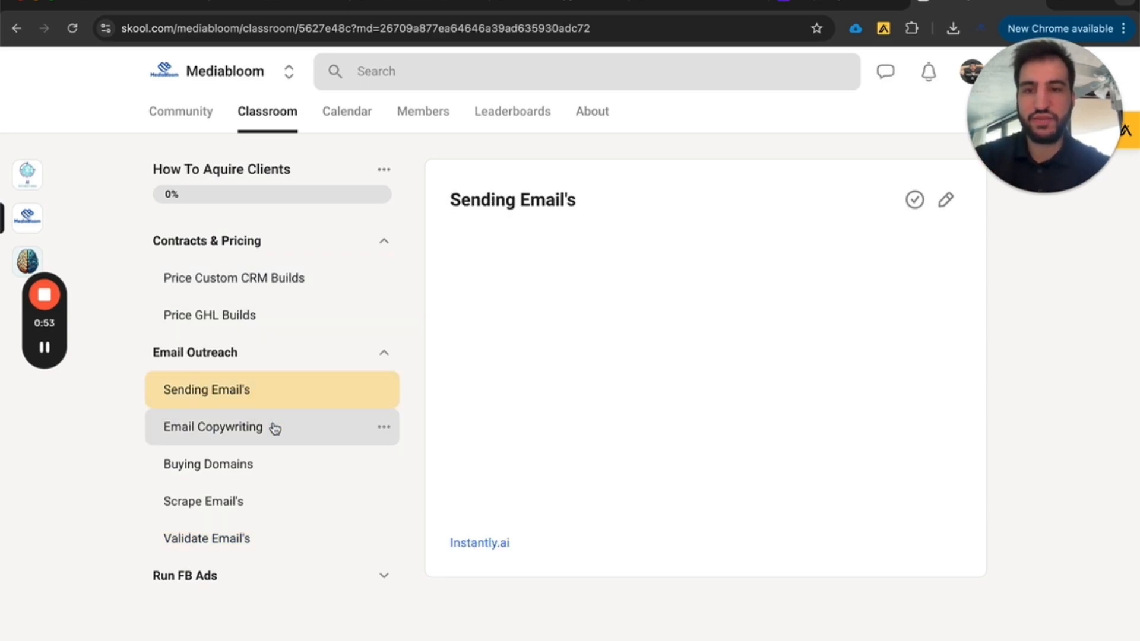
{"action": "left_click", "coordinate": [273, 428]}
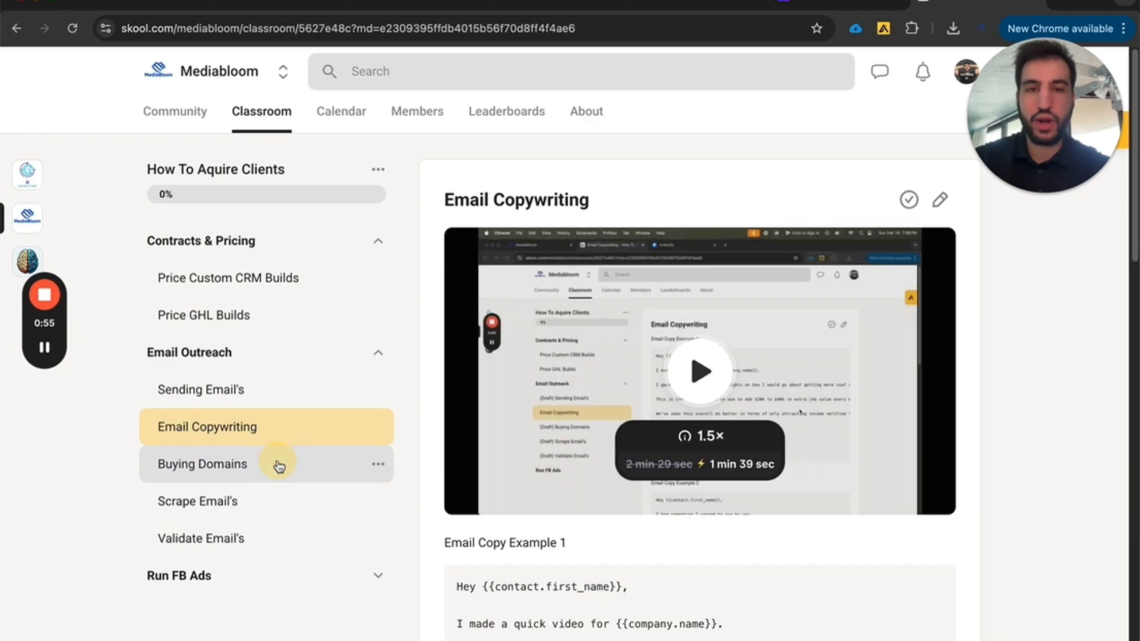
{"action": "left_click", "coordinate": [278, 467]}
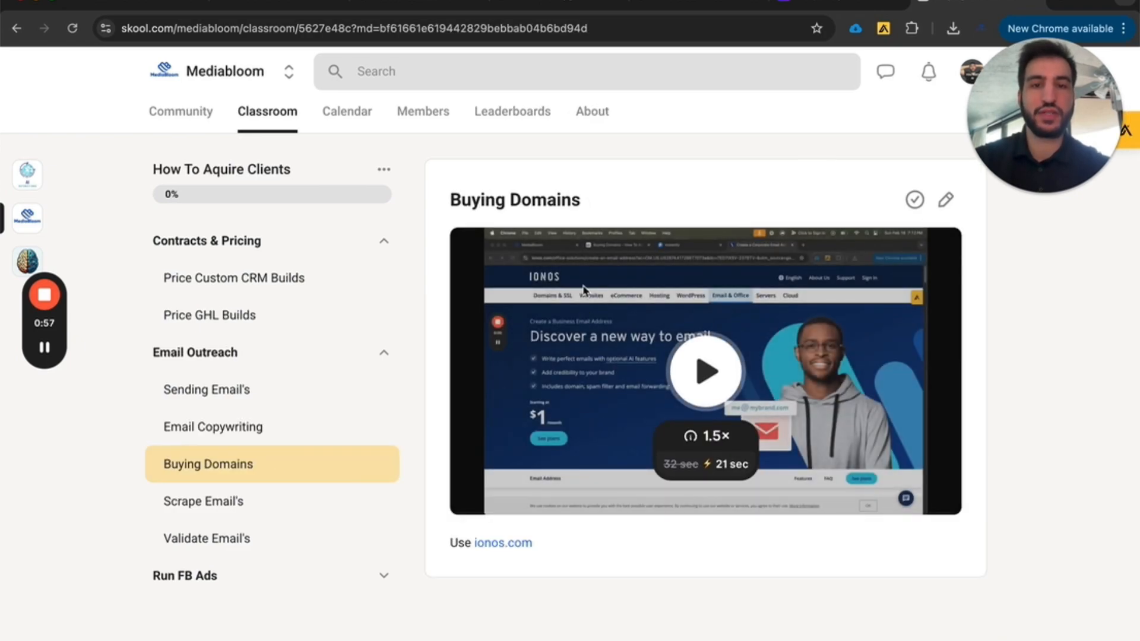
Return to the classroom overview, open the Weekly Support Calls course and view the Group Call 2/11/2024 recording page.
{"action": "left_click", "coordinate": [267, 111]}
{"action": "scroll", "coordinate": [501, 465], "scroll_direction": "down", "scroll_amount": 2}
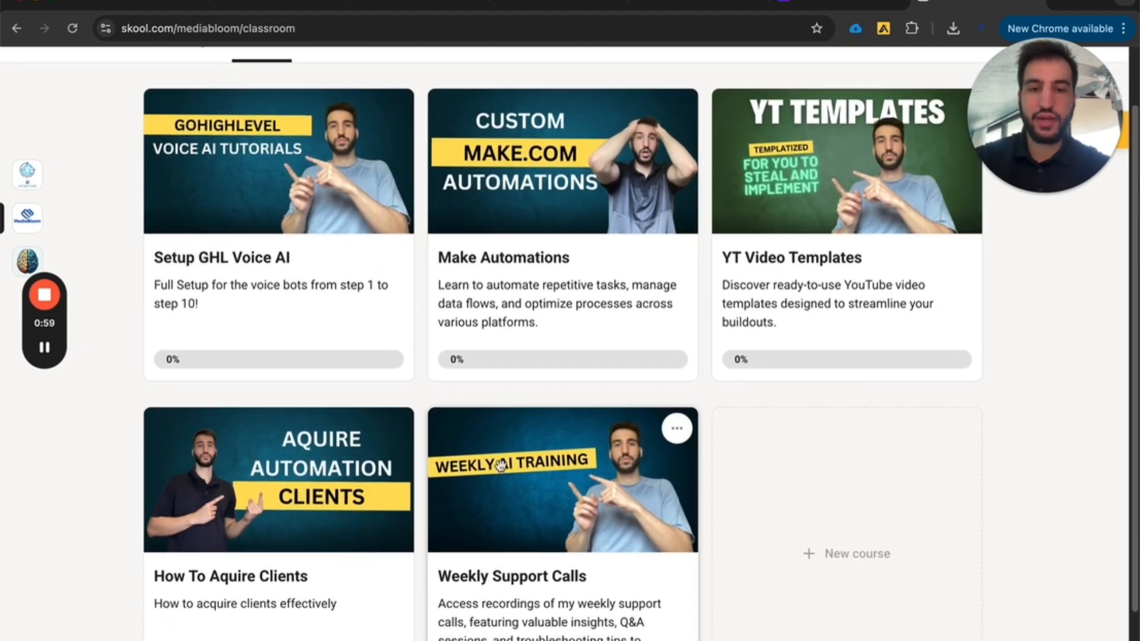
{"action": "left_click", "coordinate": [526, 516]}
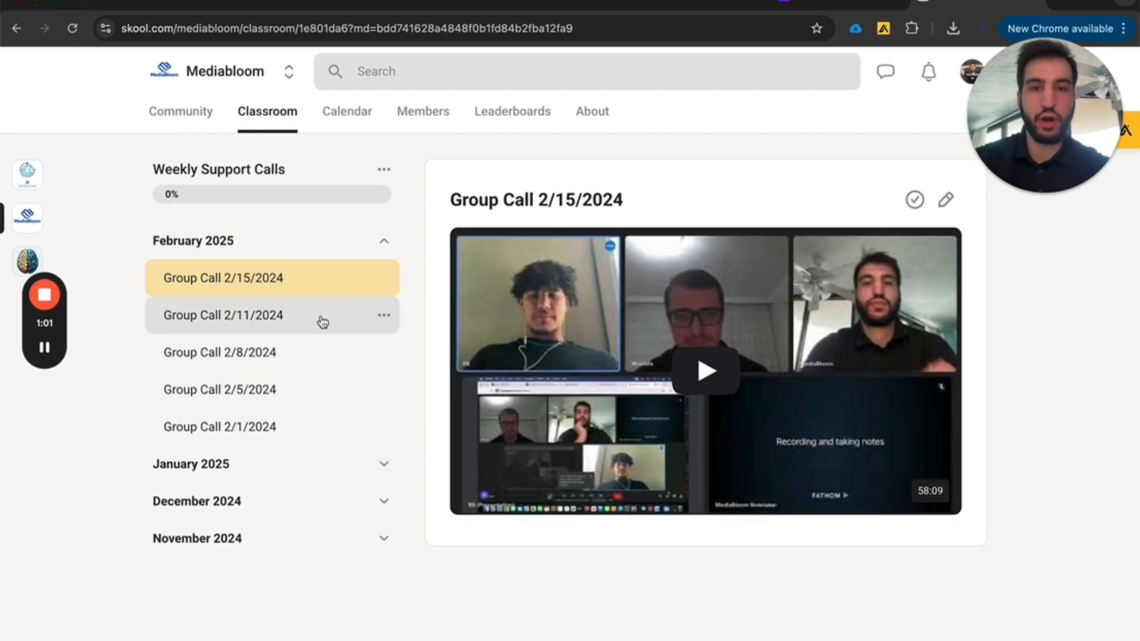
{"action": "left_click", "coordinate": [253, 316]}
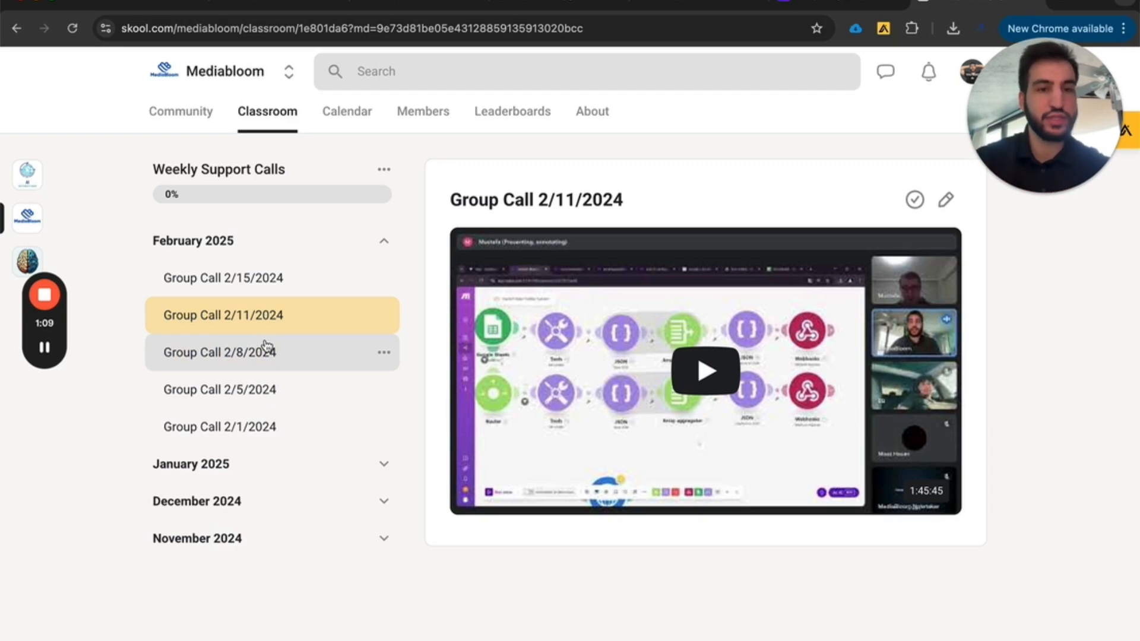
Open the Mediabloom community calendar and look through the scheduled Automation calls for February 2025.
{"action": "left_click", "coordinate": [345, 113]}
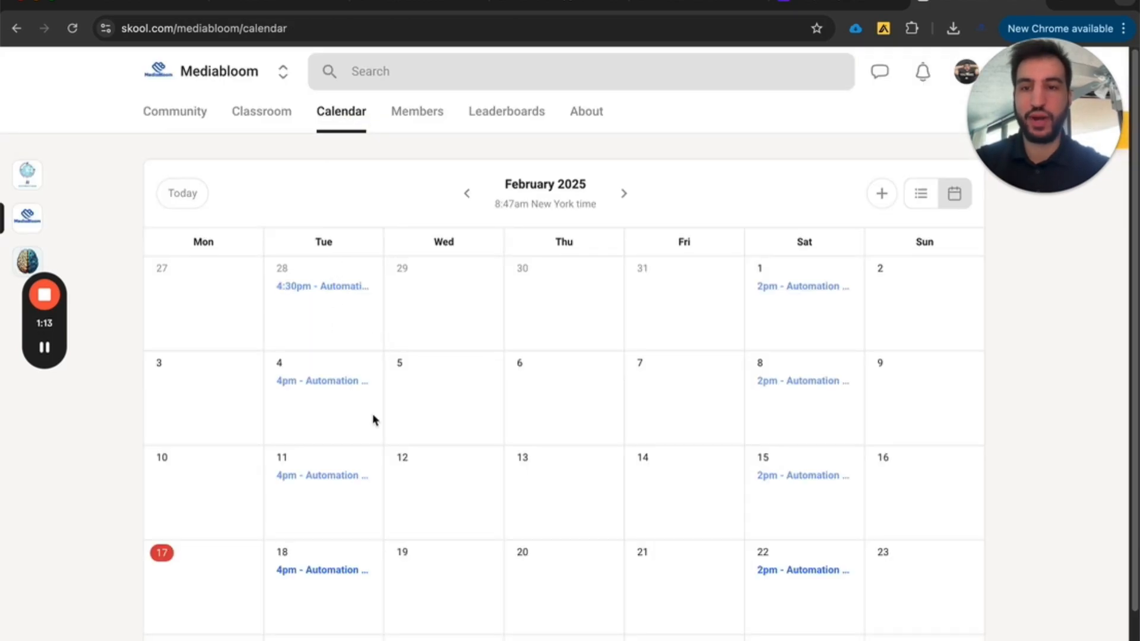
{"action": "scroll", "coordinate": [346, 415], "scroll_direction": "down", "scroll_amount": 2}
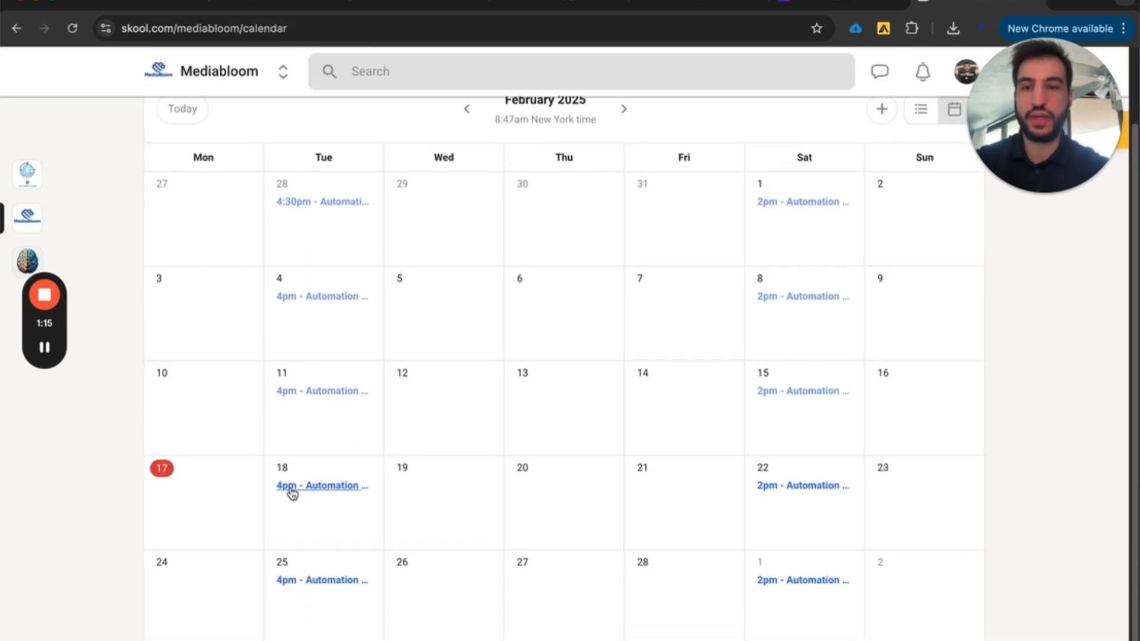